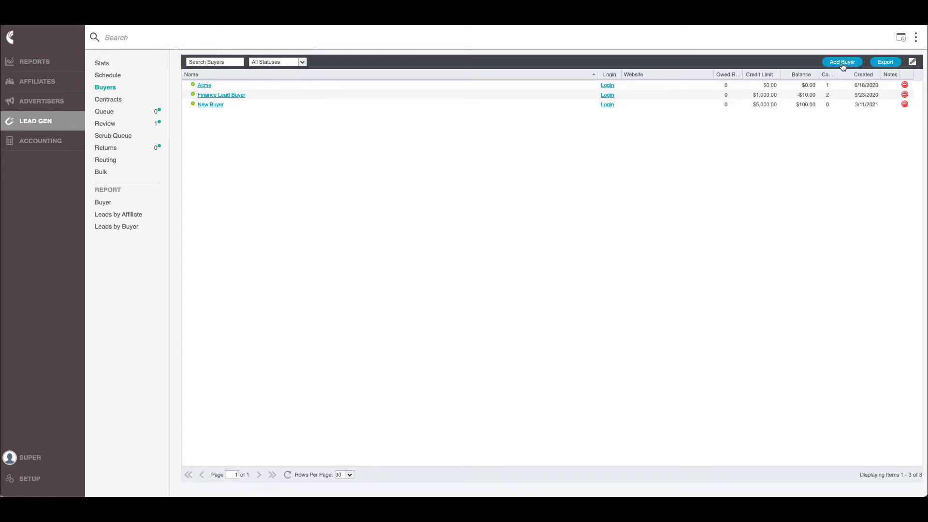
Add a new buyer named New Buyer 2, keeping login details sent and buyer credit required
left_click(916, 37)
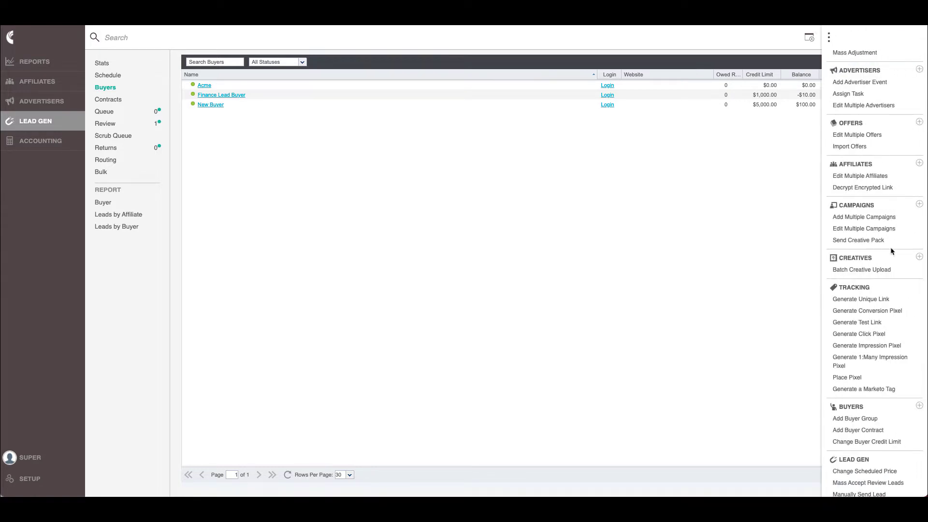
scroll(890, 278, "down", 3)
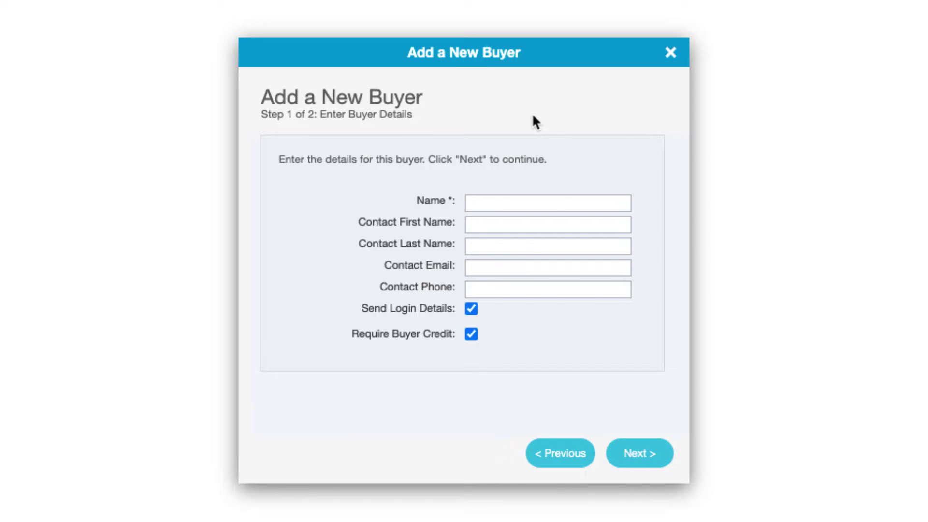
left_click(526, 199)
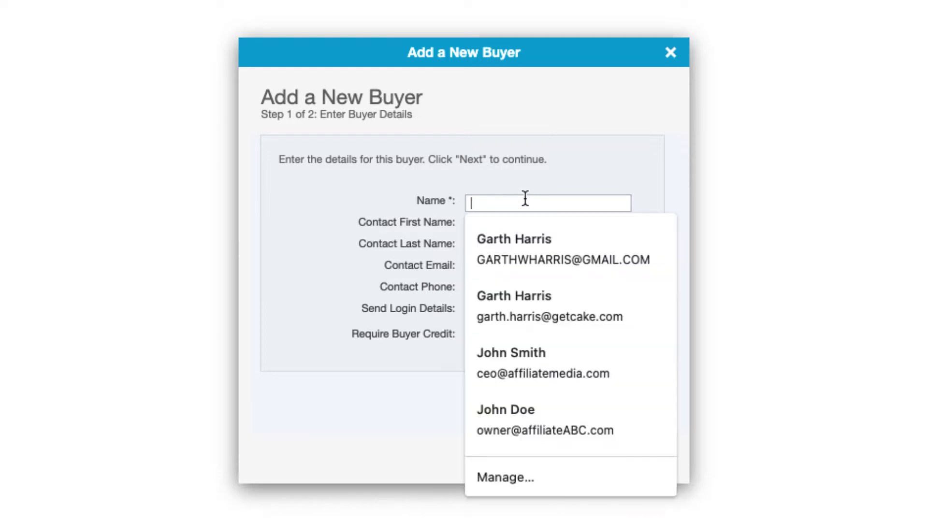
type("New Buyer 2")
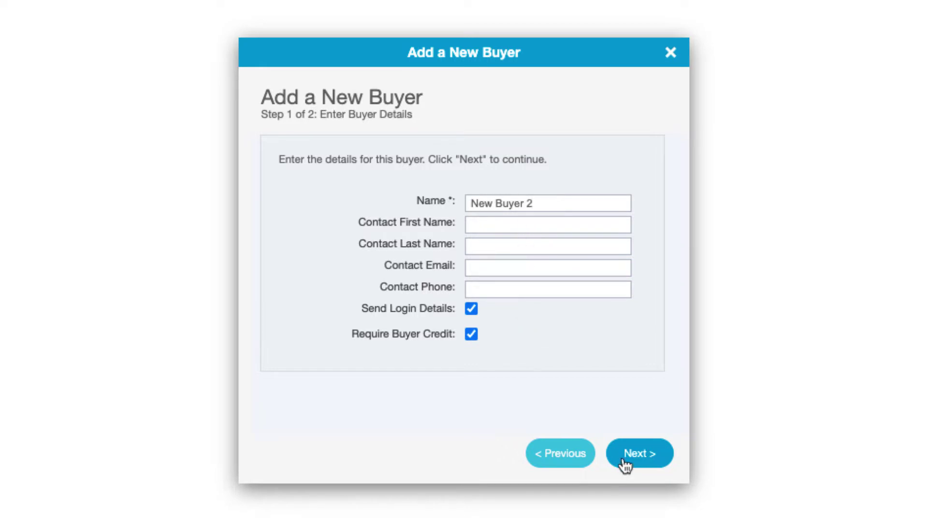
left_click(642, 457)
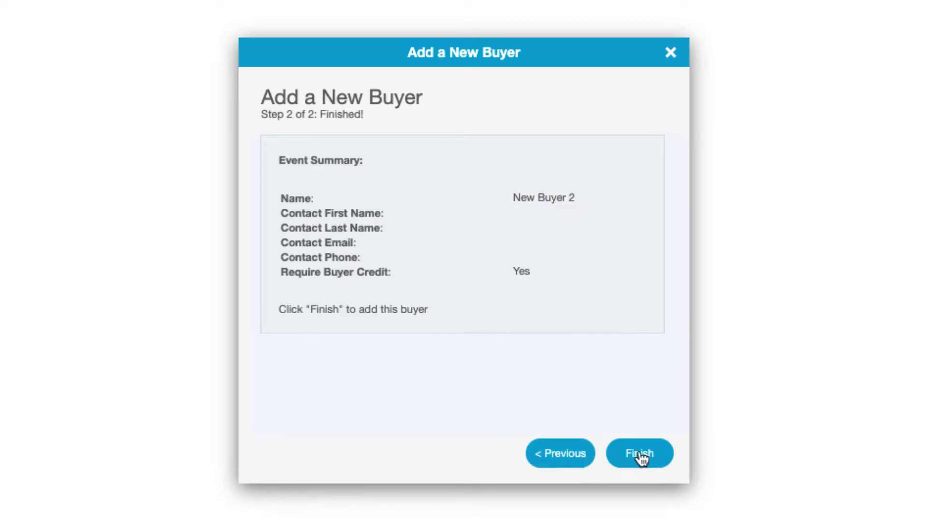
left_click(641, 456)
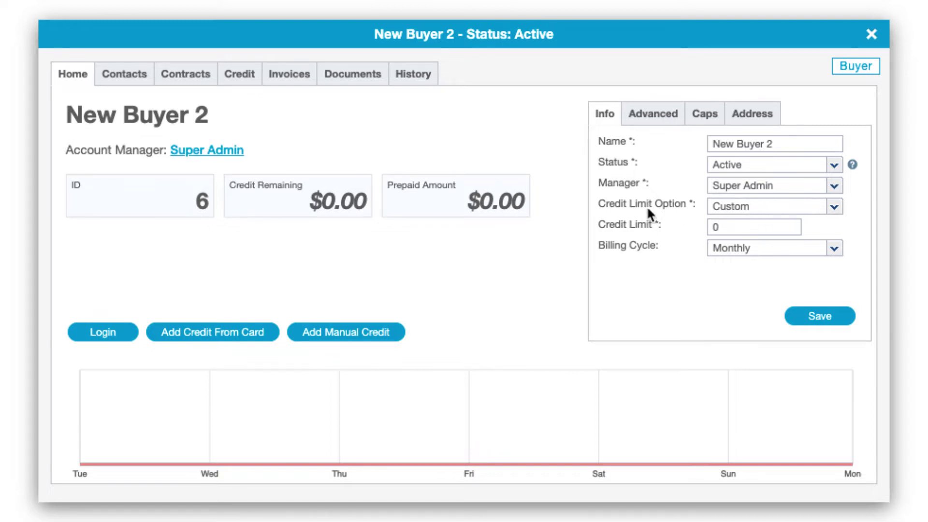
Set New Buyer 2's credit limit option to Unlimited and save the buyer info
left_click(835, 207)
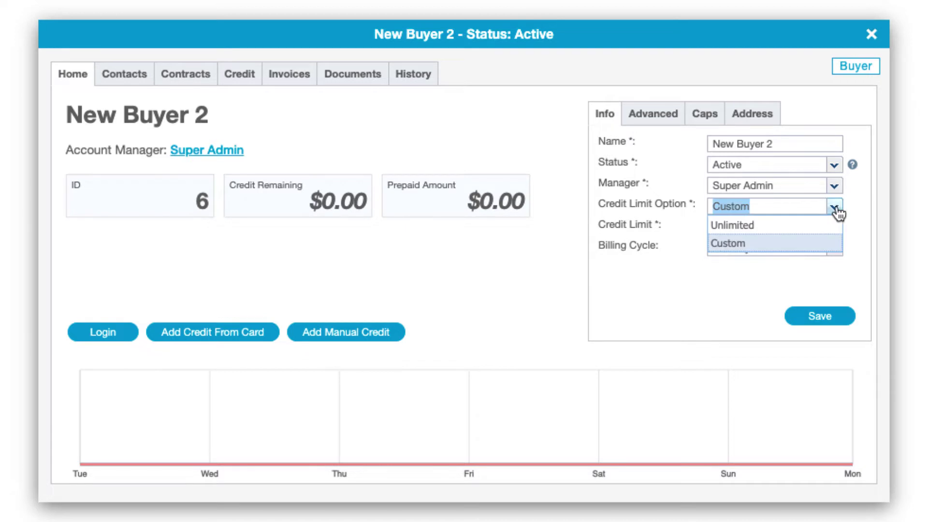
left_click(775, 230)
left_click(821, 317)
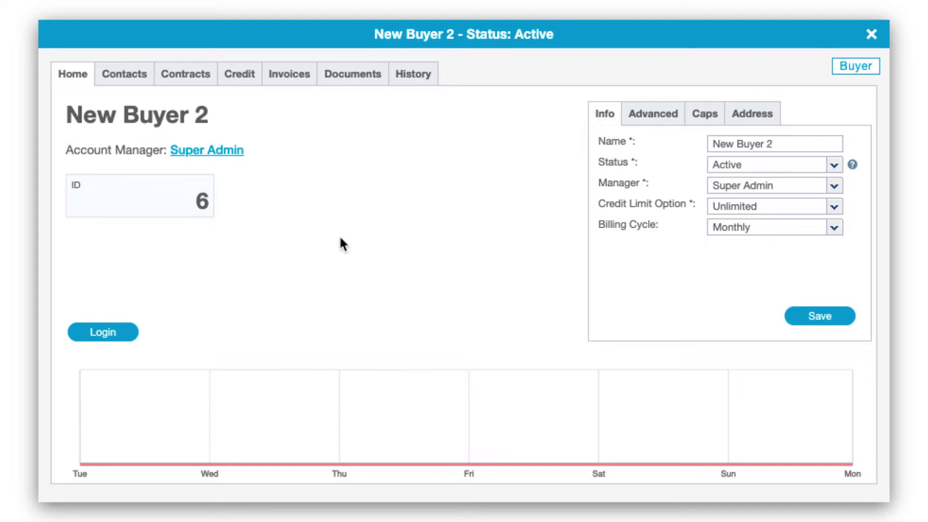
Set the buyer's credit limit option to Custom with a credit limit of 1000, and save
left_click(834, 206)
left_click(768, 244)
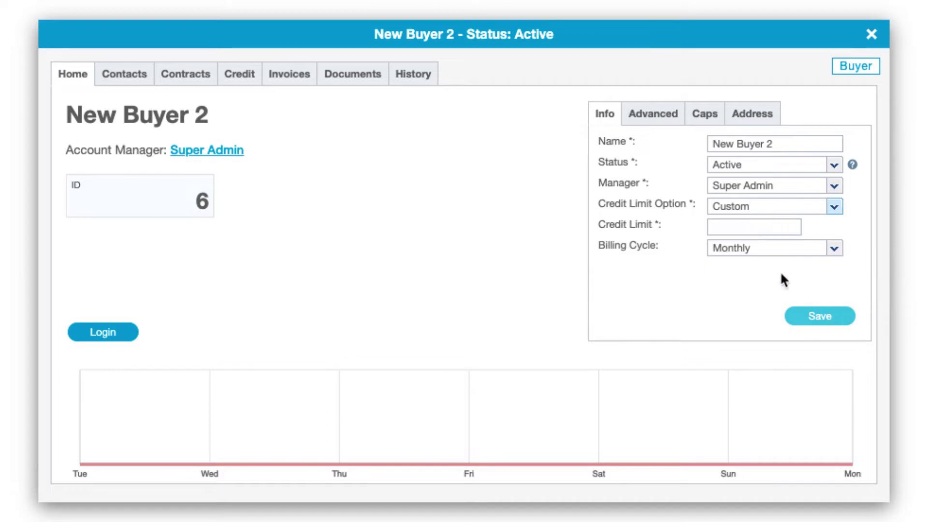
left_click(754, 231)
type("1000")
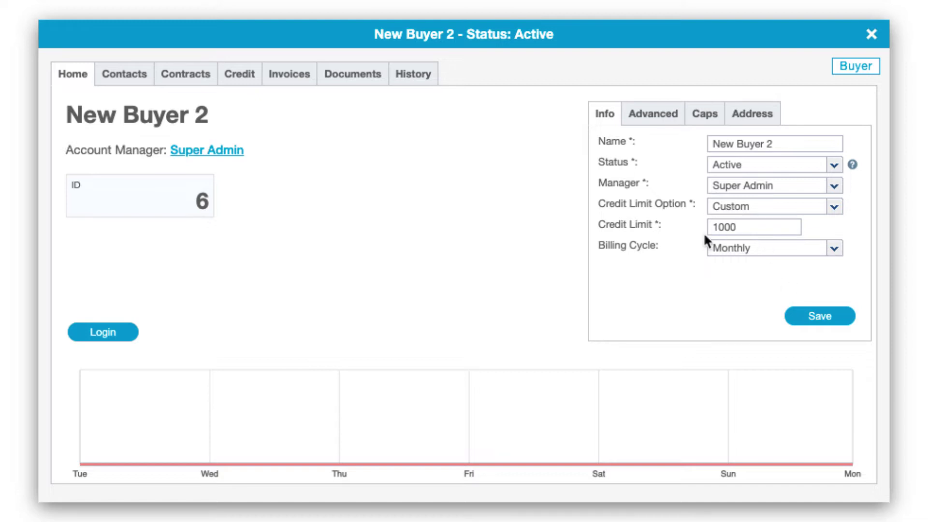
left_click(822, 319)
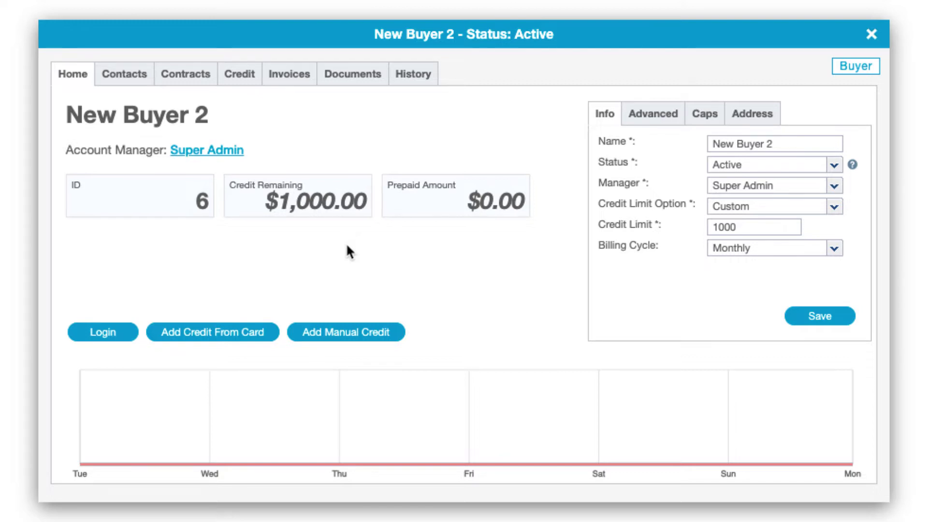
left_click(338, 338)
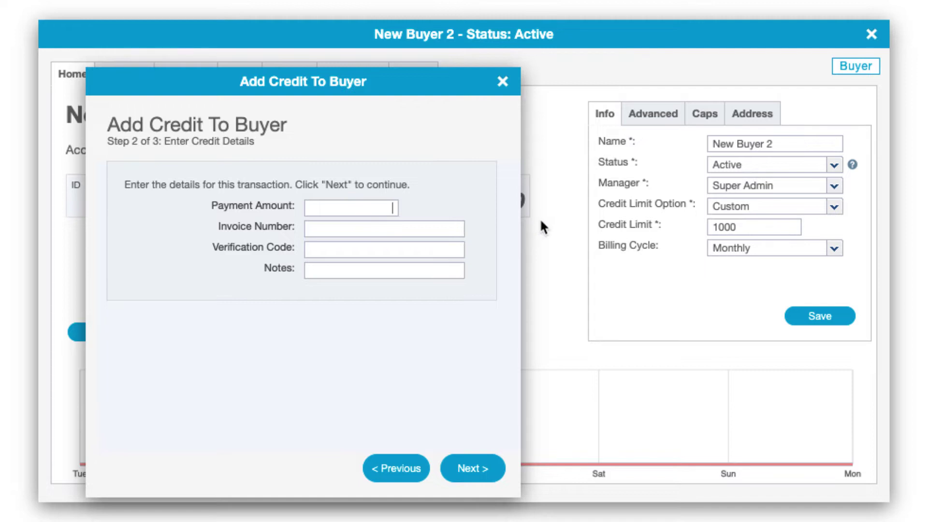
type("500")
left_click(470, 469)
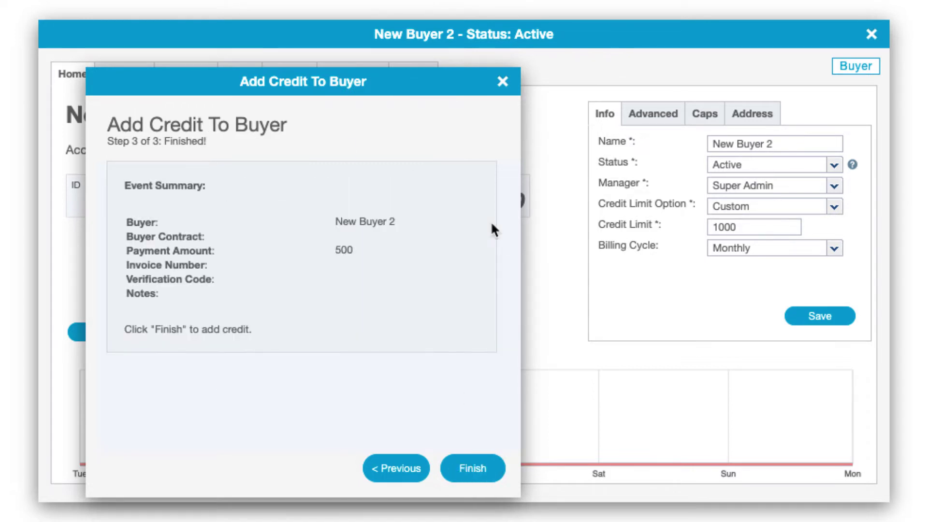
left_click(502, 83)
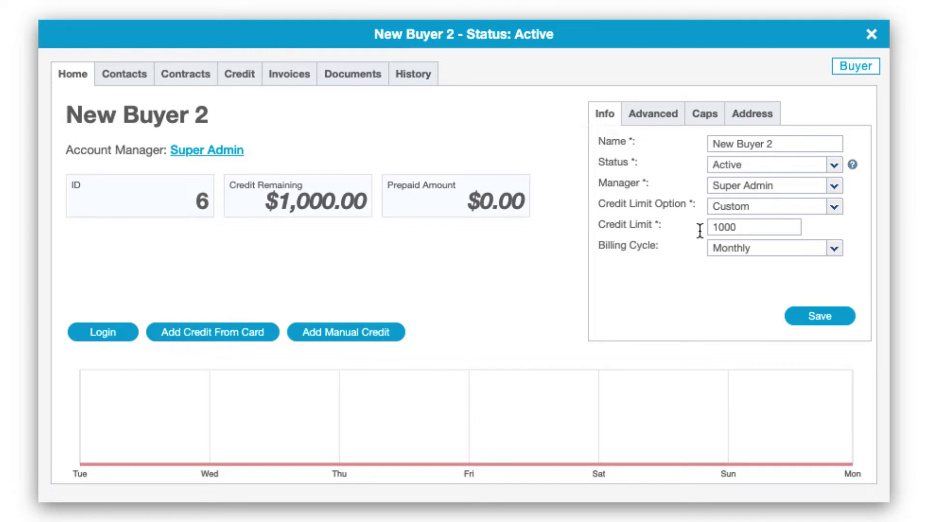
Set the buyer's credit limit to 0 and save
double_click(769, 225)
type("0")
left_click(822, 318)
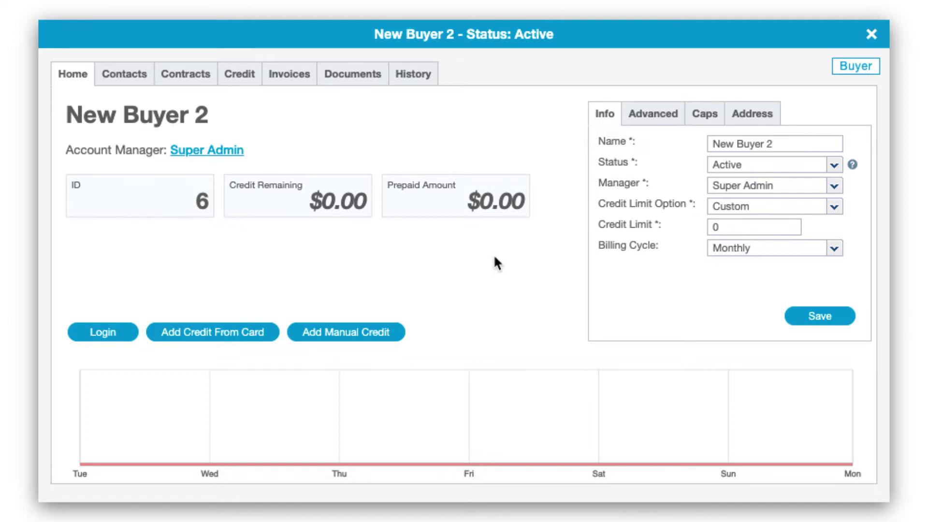
Add a manual credit with a payment amount of 500 to New Buyer 2
left_click(346, 333)
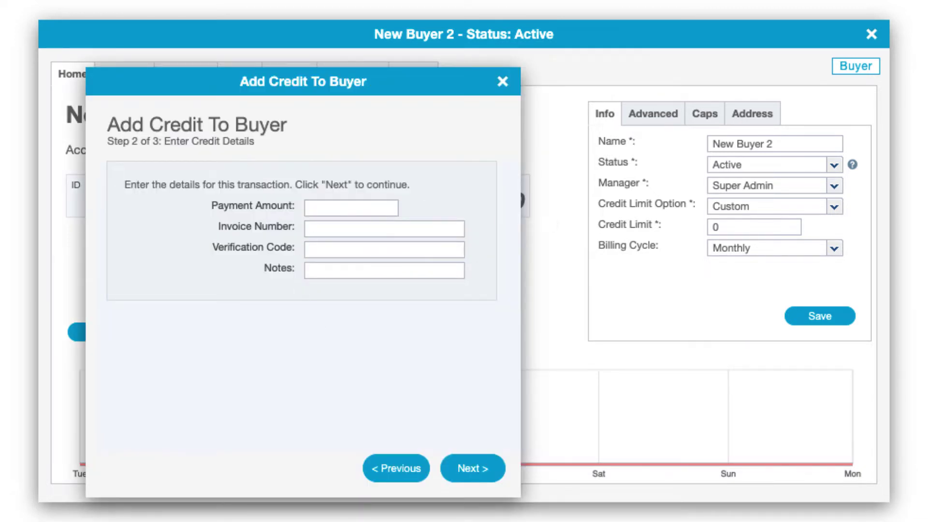
type("500")
left_click(474, 469)
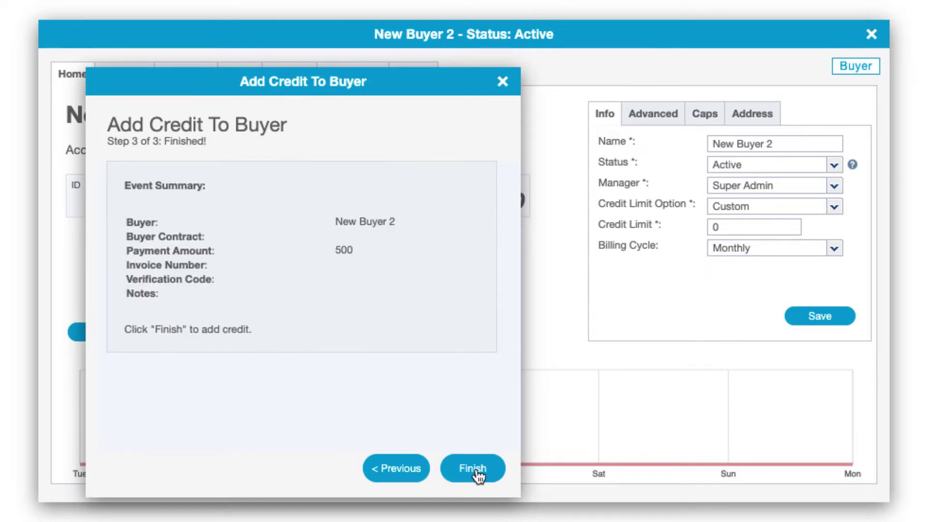
left_click(475, 470)
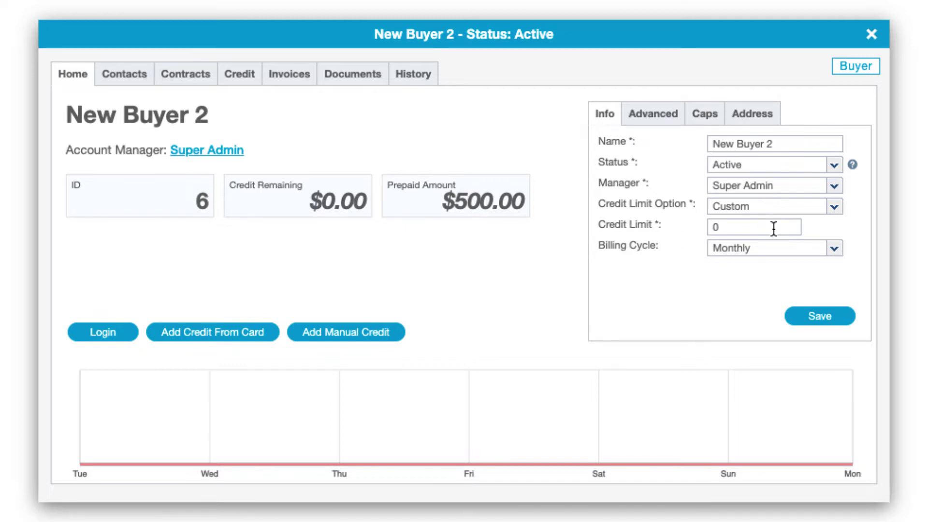
Set the buyer's credit limit to 250 and save
left_click_drag(754, 230, 683, 223)
type("250")
left_click(808, 317)
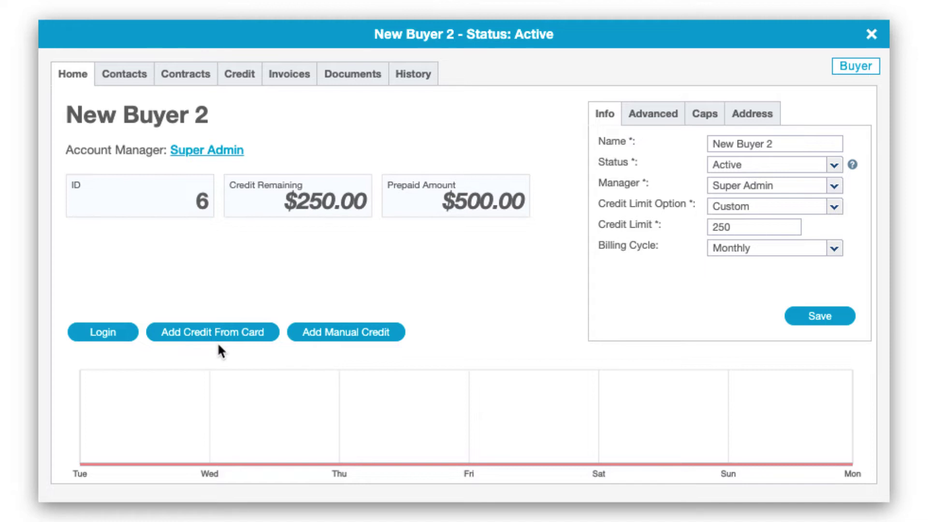
Review the credit card detail fields for adding card credit to New Buyer 2, and close the wizard without submitting
left_click(197, 331)
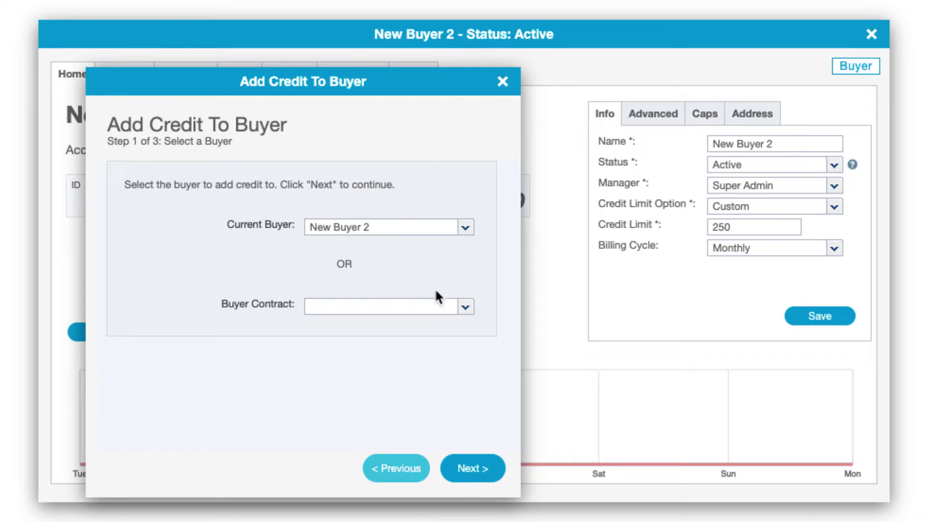
left_click(465, 467)
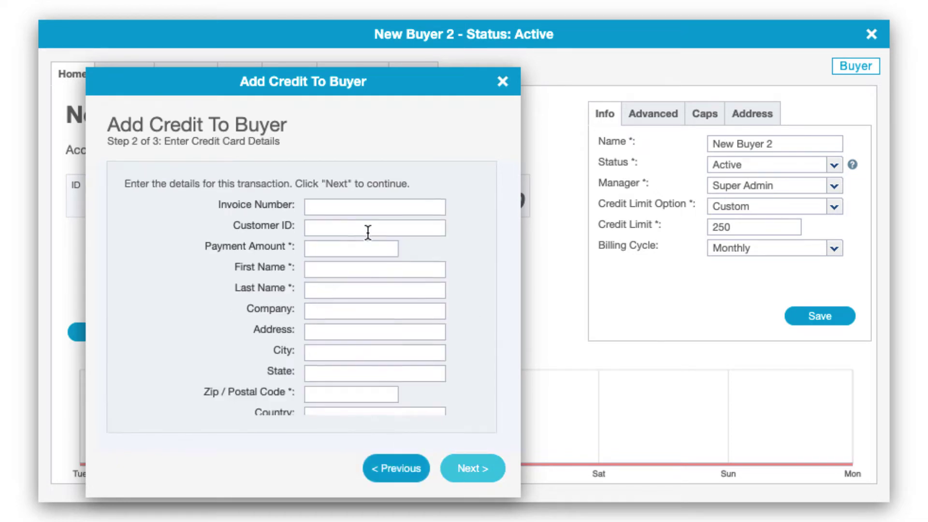
scroll(368, 232, "down", 5)
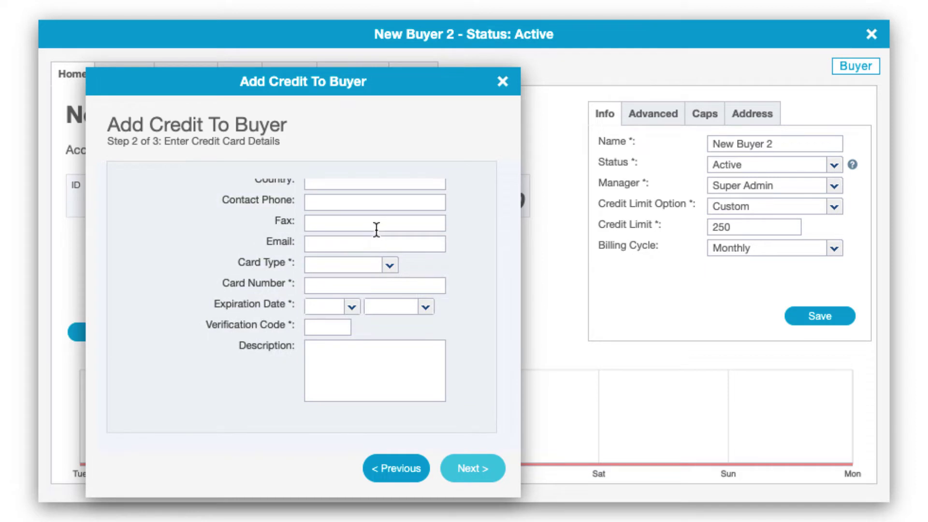
scroll(377, 230, "up", 3)
scroll(380, 221, "up", 6)
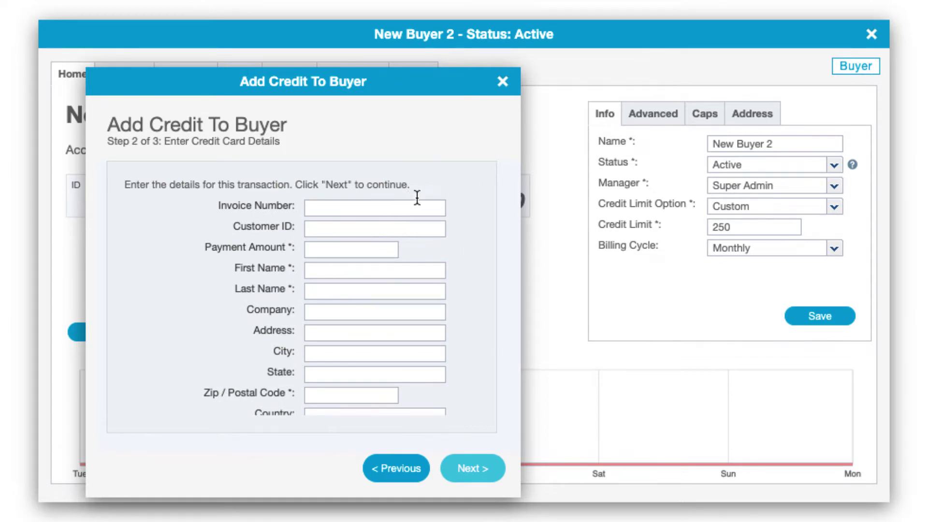
scroll(439, 189, "down", 5)
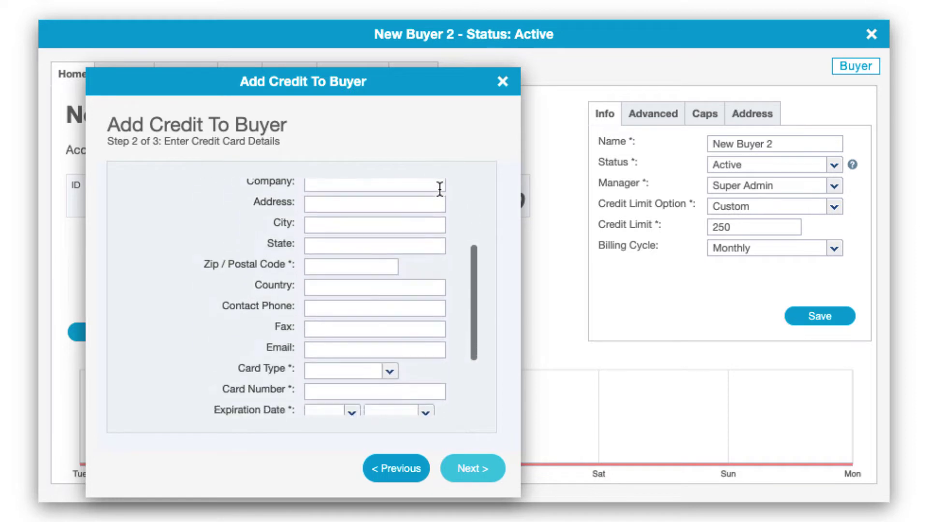
left_click(503, 82)
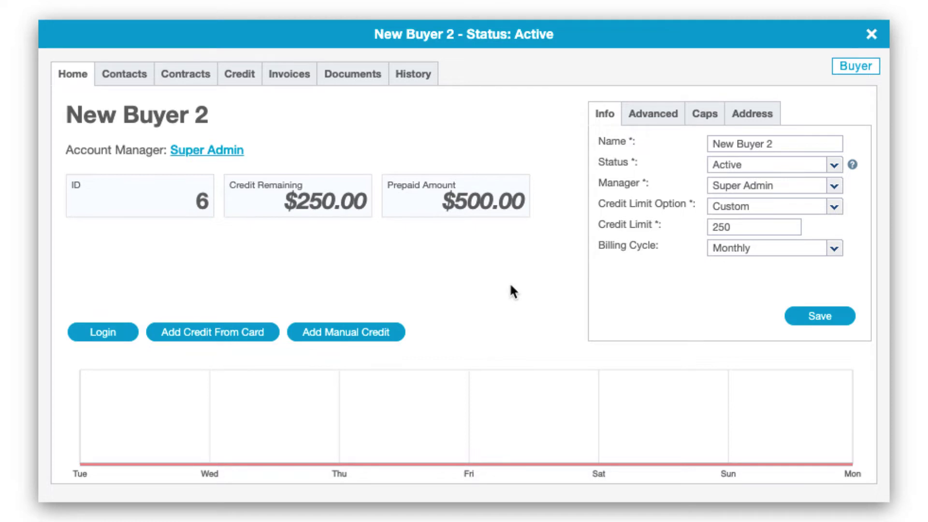
Set the buyer lead cap to 5 with a Daily cap interval
left_click(706, 124)
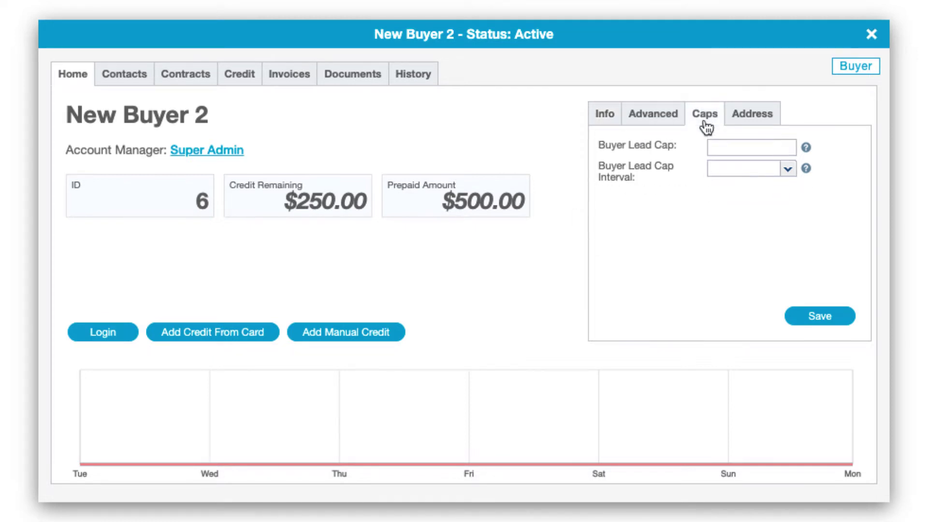
left_click(741, 145)
type("5")
left_click(789, 169)
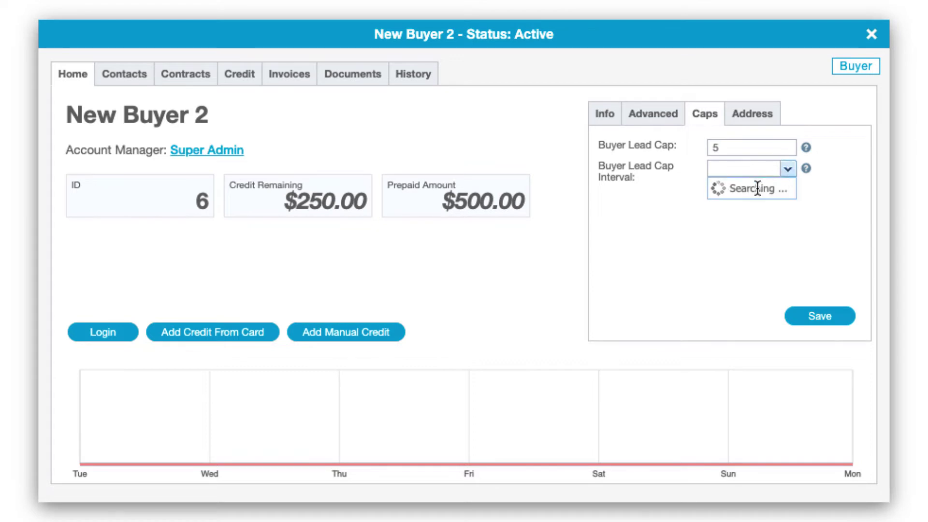
left_click(766, 206)
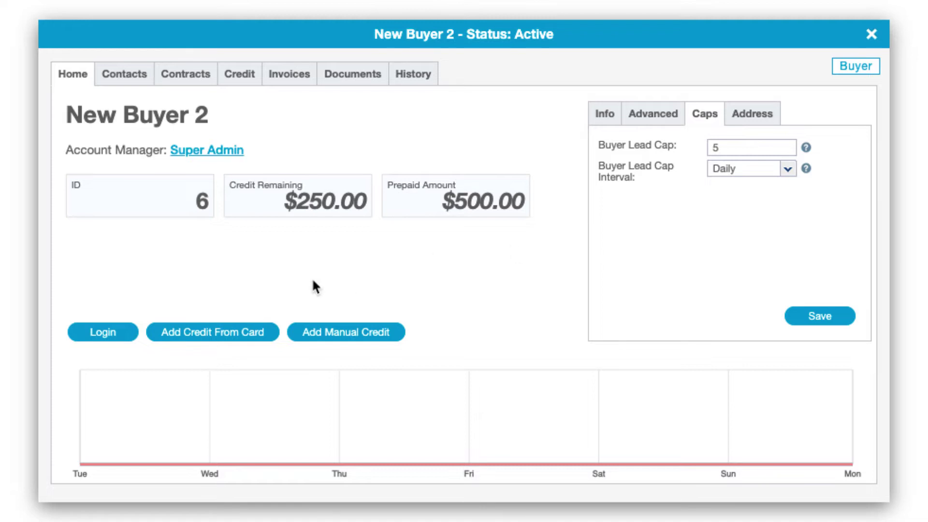
Examine the new contact form and its contact type options for the buyer, and close it without adding a contact
left_click(126, 76)
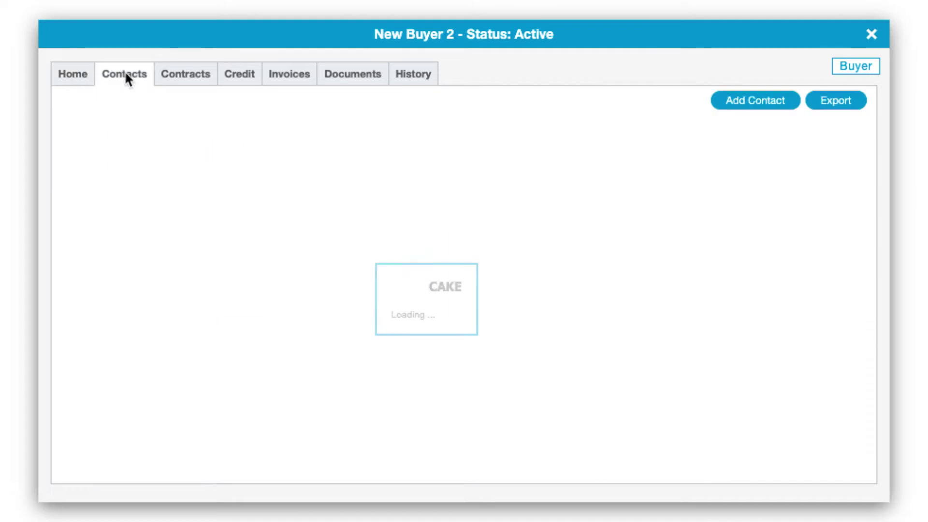
left_click(758, 101)
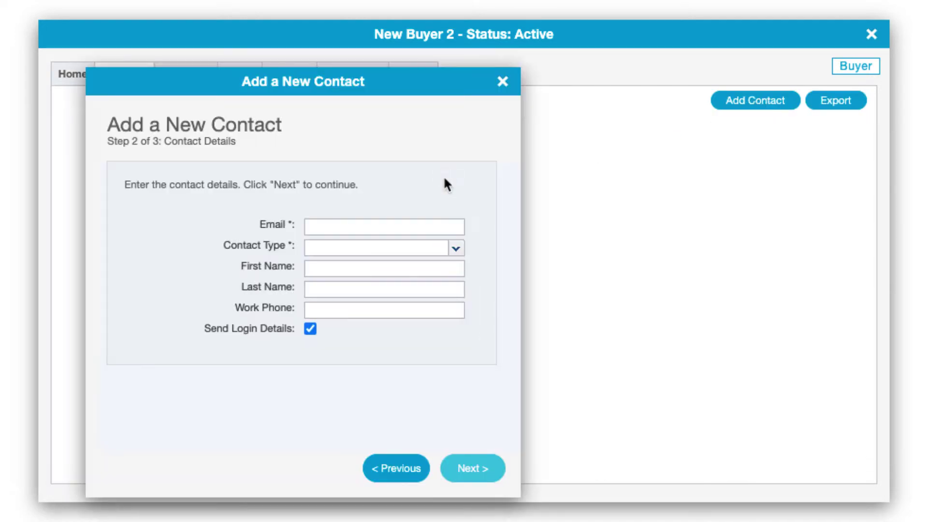
left_click(457, 250)
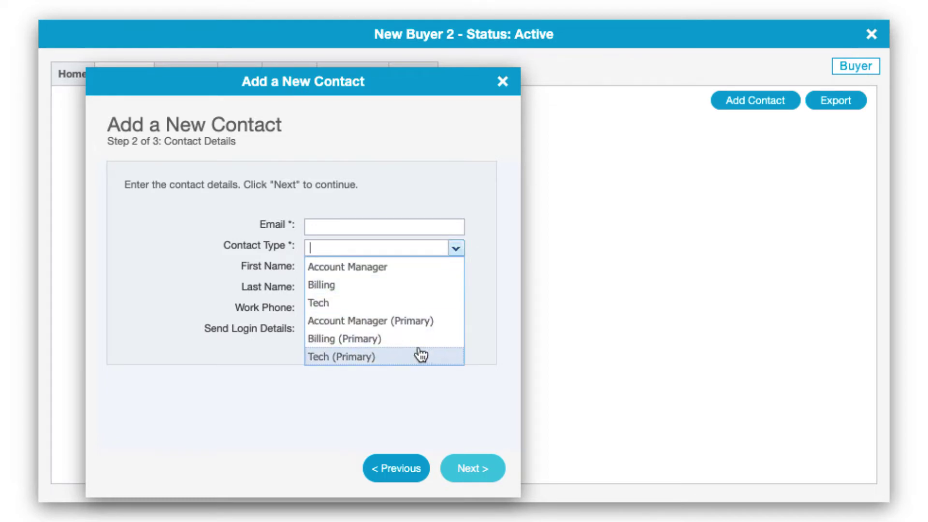
left_click(491, 297)
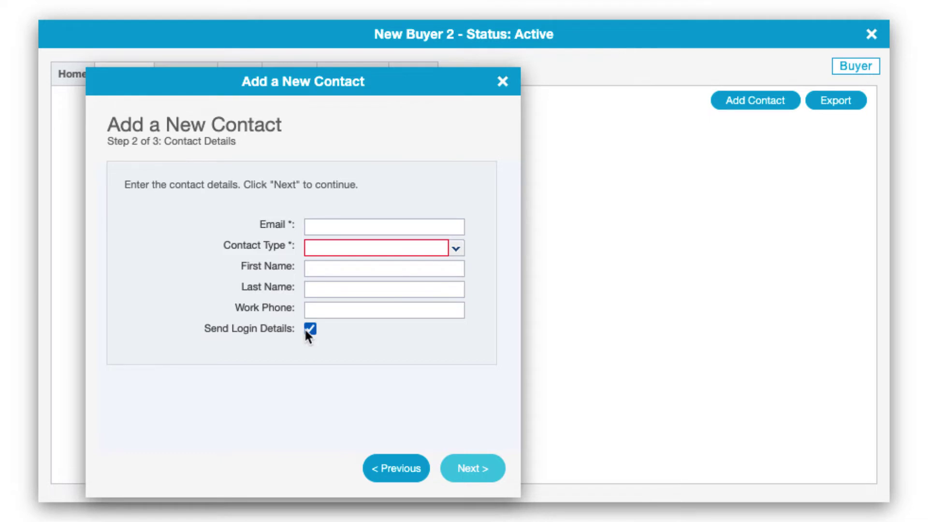
left_click(502, 82)
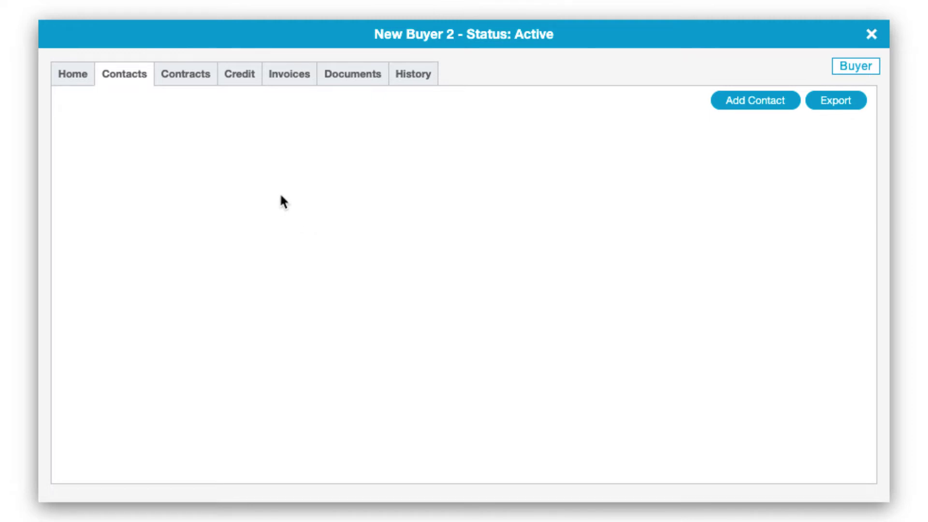
Return to the buyer's overview and log in to the buyer portal as New Buyer 2
left_click(77, 83)
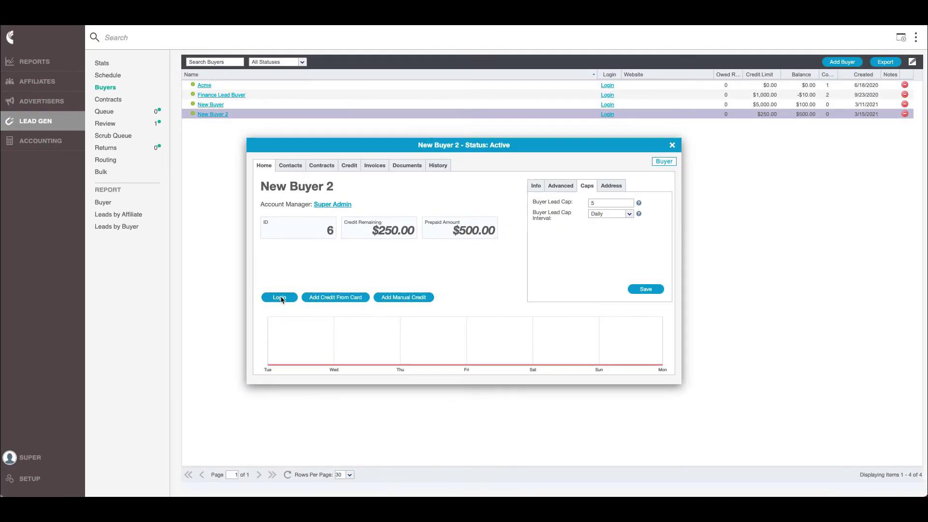
left_click(280, 298)
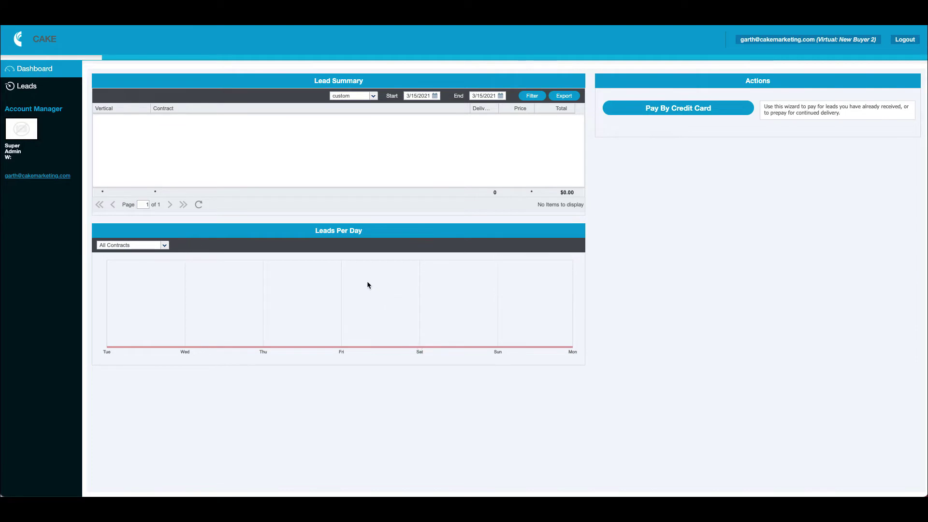
View the lead report in the buyer portal
left_click(29, 94)
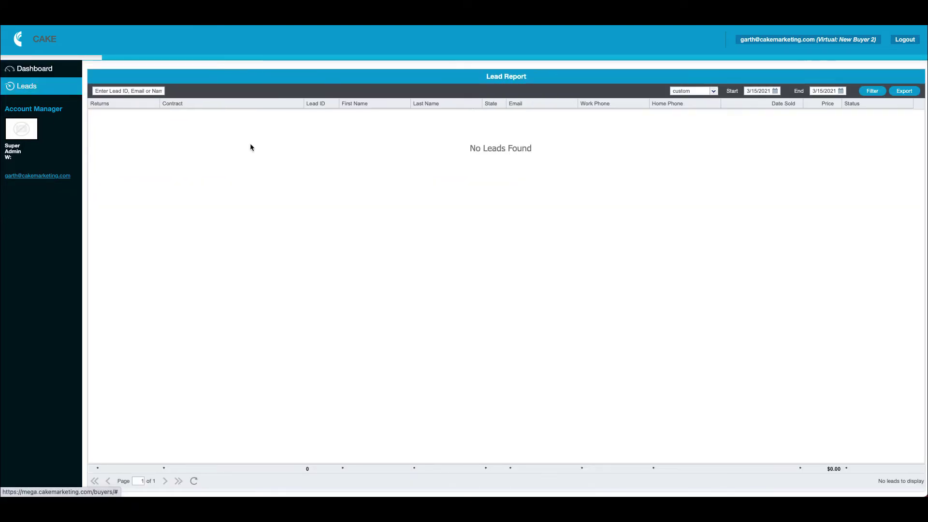
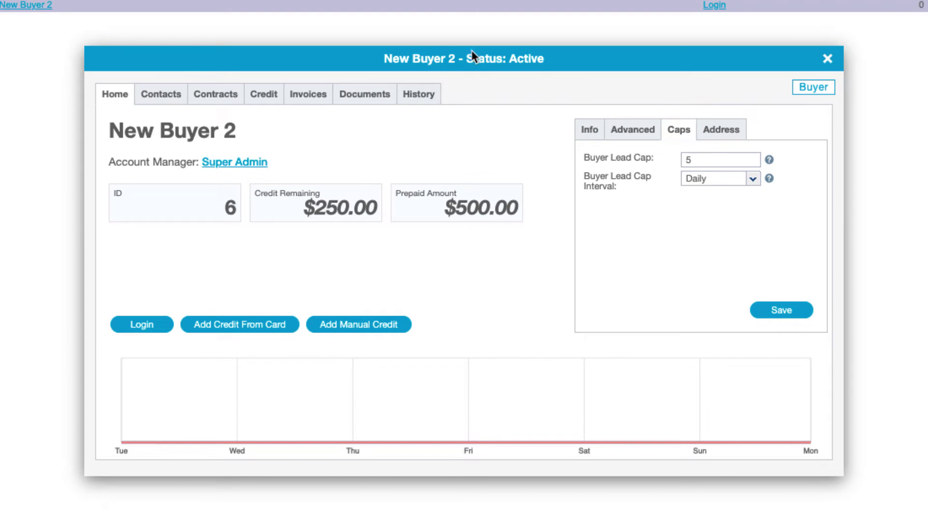
Add a buyer contract named Finance Contract to New Buyer 2, with the Finance 2 vertical and 10 max post errors
left_click(221, 98)
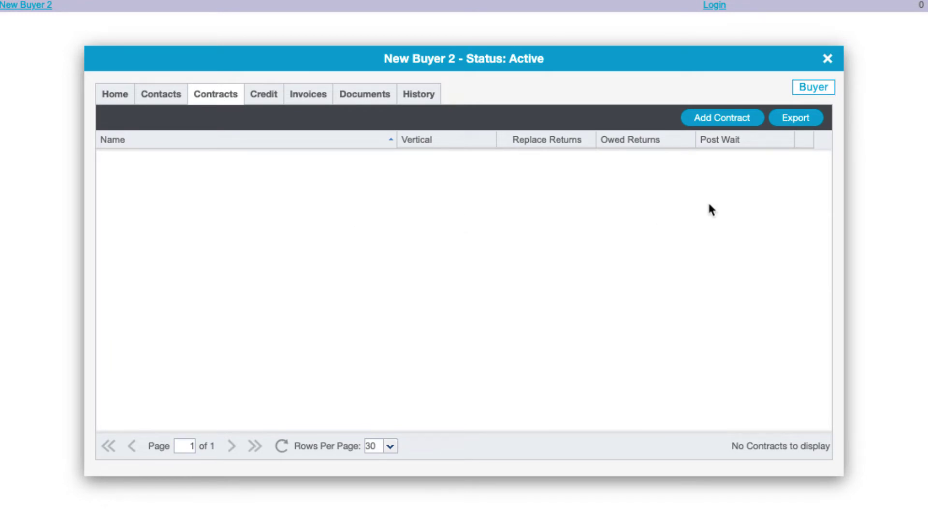
left_click(724, 119)
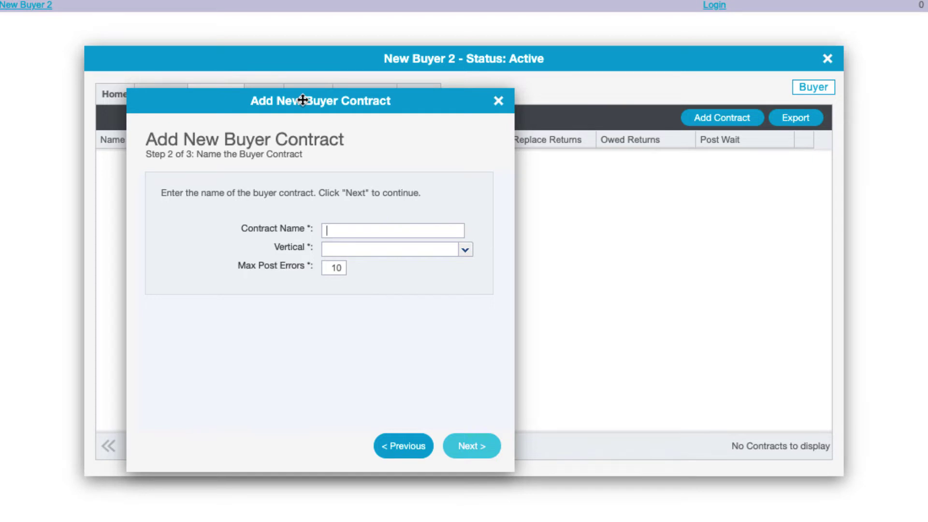
type("Finance Contract")
left_click(465, 249)
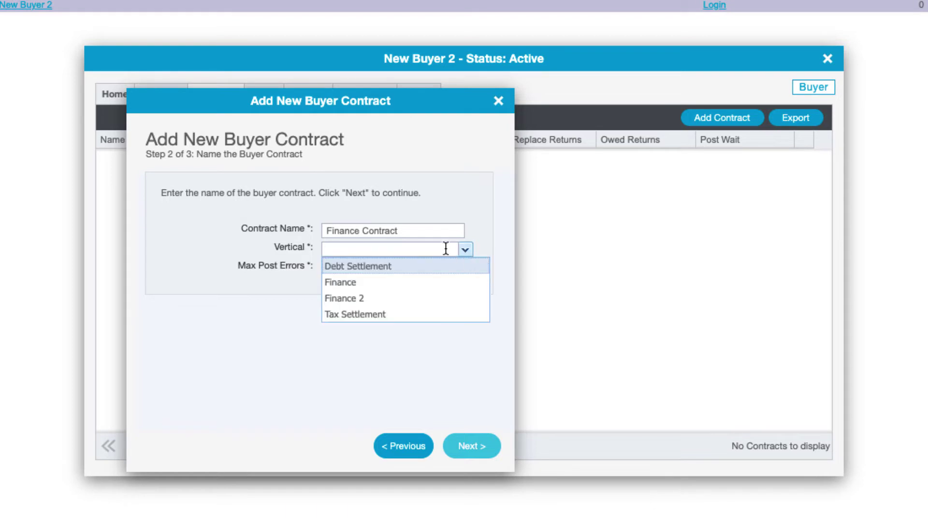
left_click(378, 298)
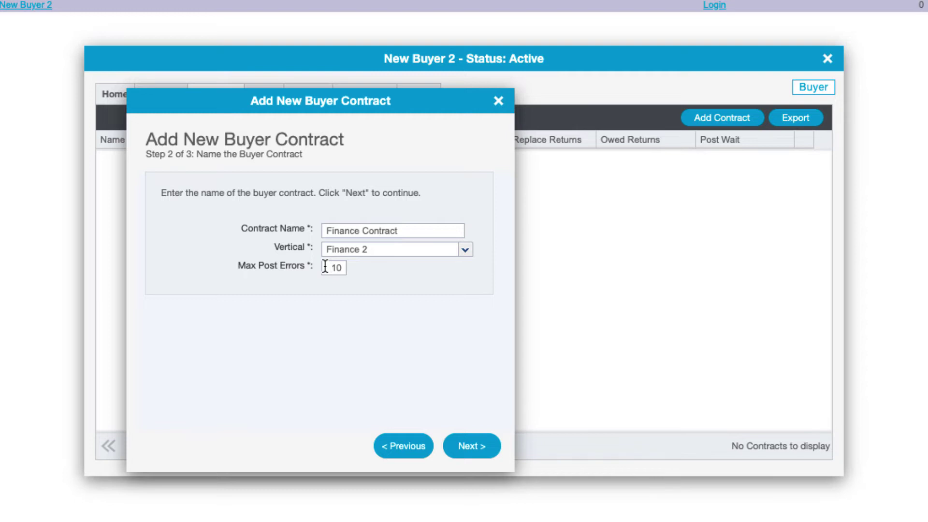
left_click_drag(325, 266, 351, 267)
type("11")
double_click(327, 268)
type("10")
left_click(464, 450)
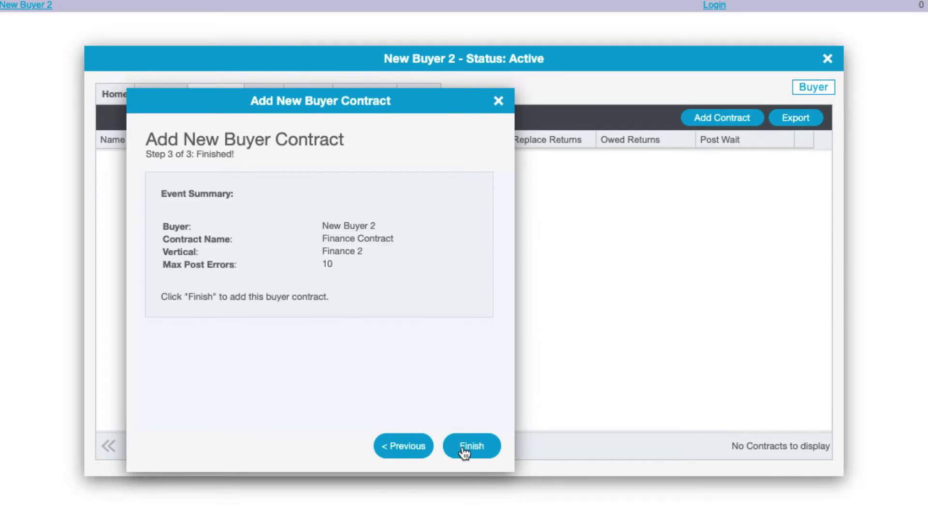
left_click(470, 450)
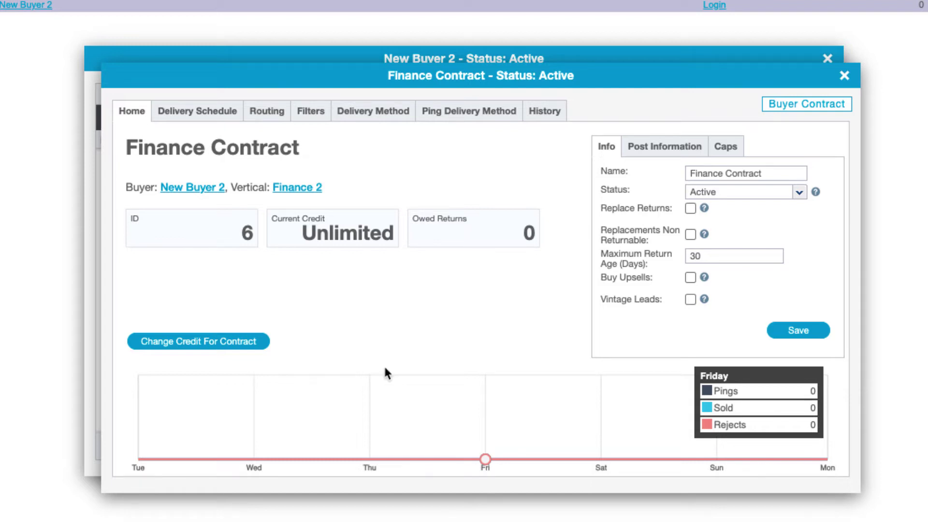
Add a credit of 250 to the Finance Contract
left_click(198, 343)
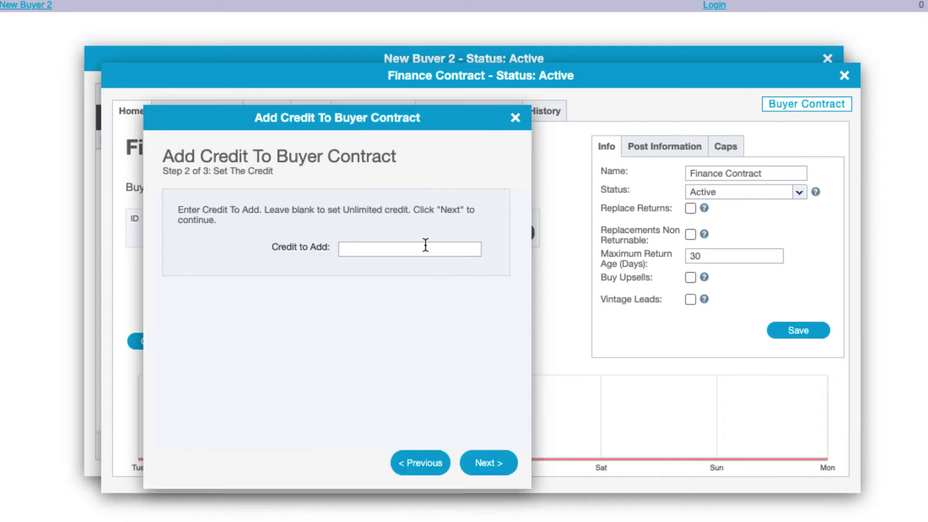
left_click(426, 245)
type("250")
left_click(486, 463)
left_click(485, 463)
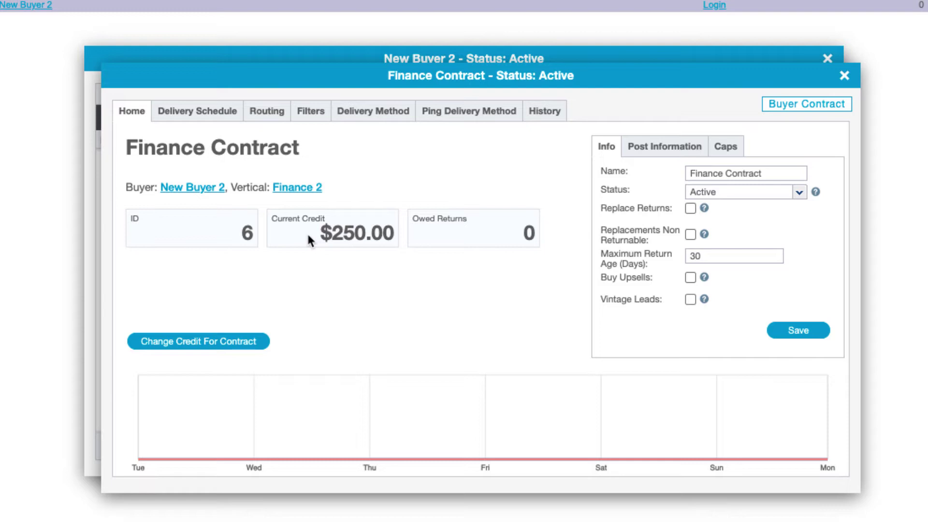
Set the Finance Contract's credit to unlimited by leaving the credit amount blank
left_click(193, 343)
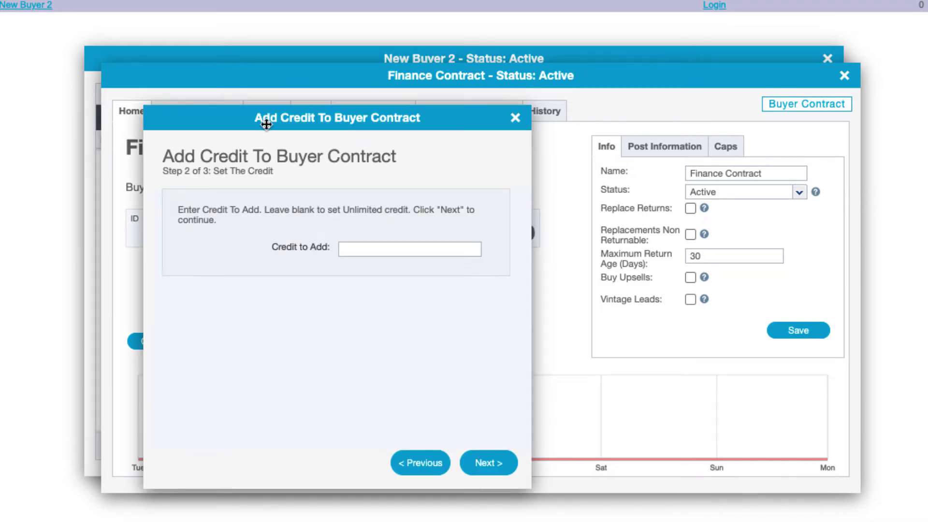
left_click_drag(269, 123, 426, 124)
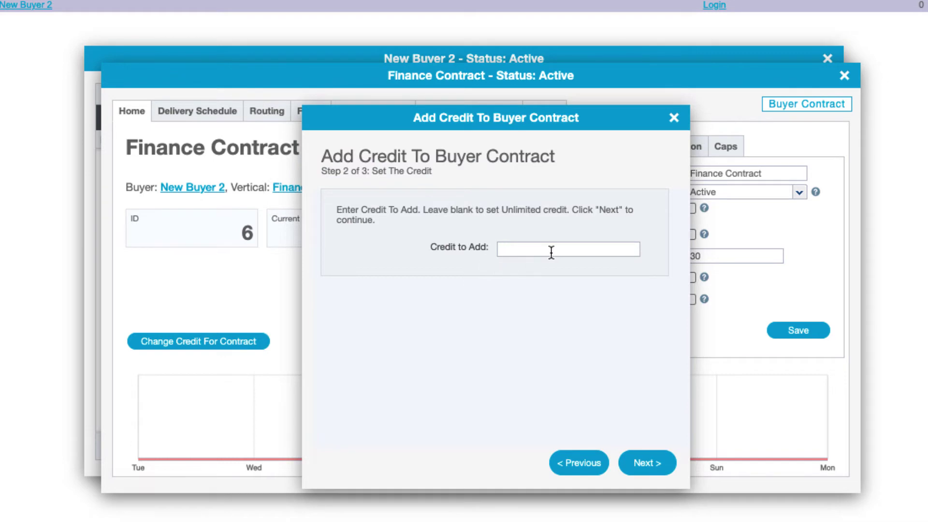
left_click(653, 465)
left_click(649, 464)
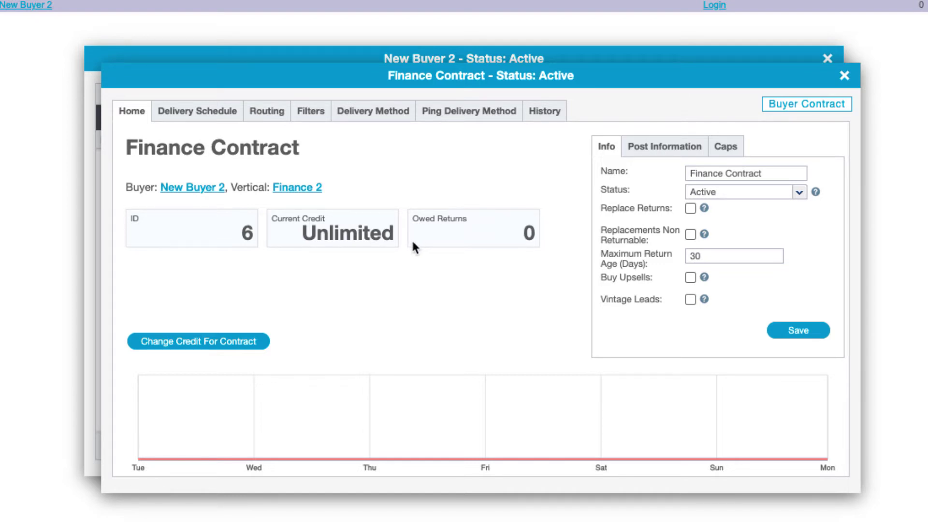
Examine the contract's 24/7 delivery schedule form and its type options, and close it without saving
left_click(194, 116)
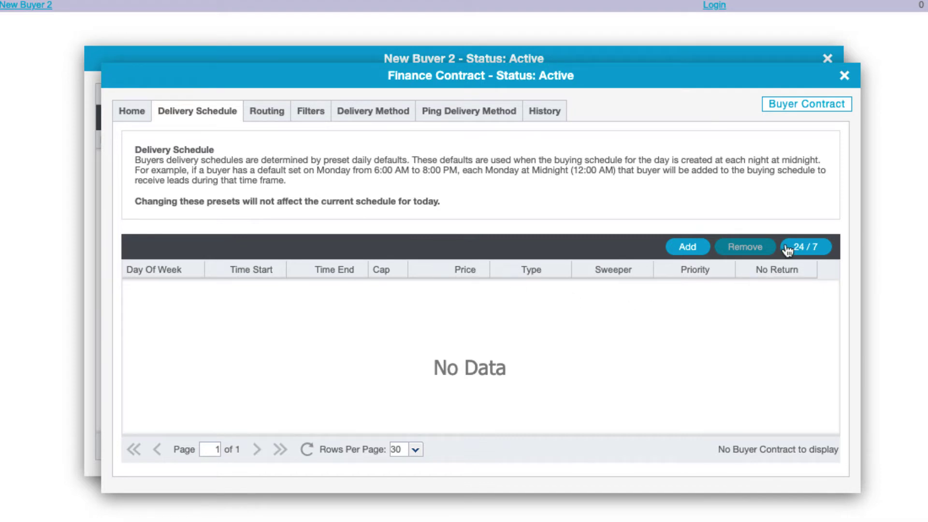
left_click(807, 251)
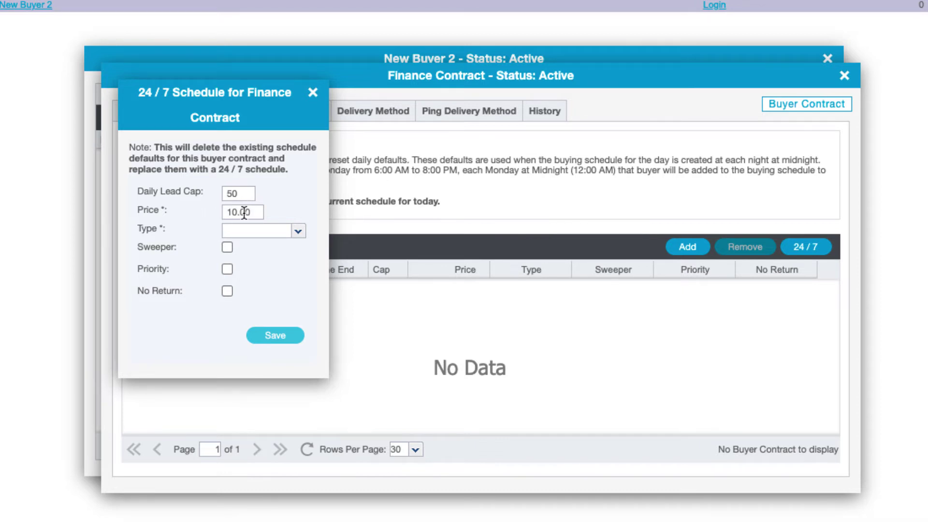
left_click(299, 231)
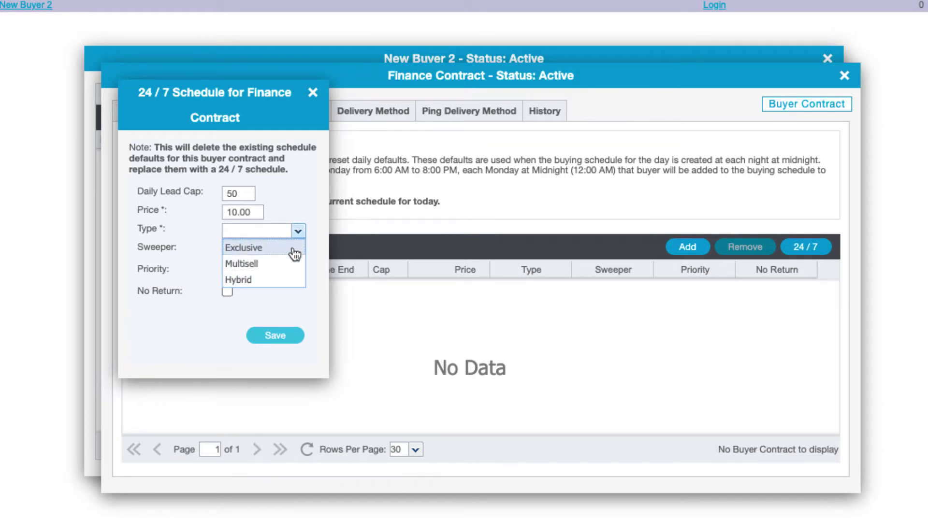
left_click(303, 212)
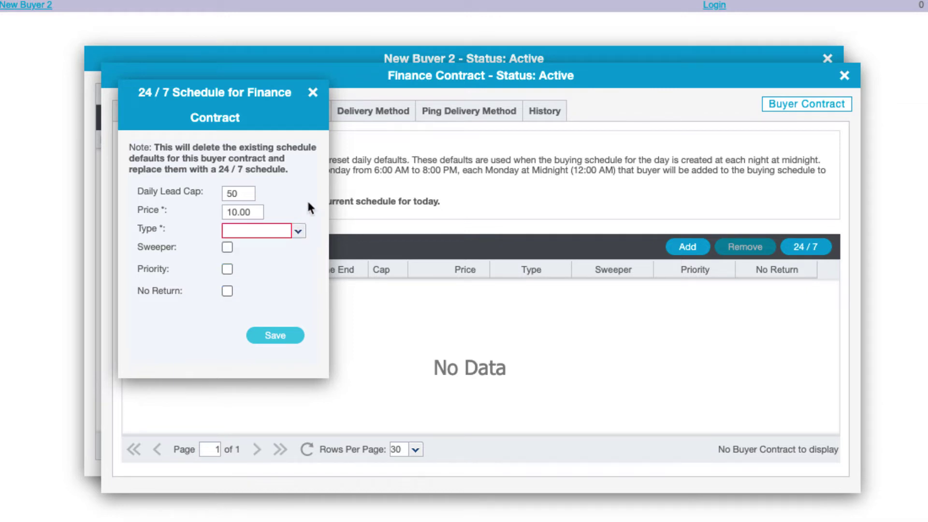
left_click(312, 93)
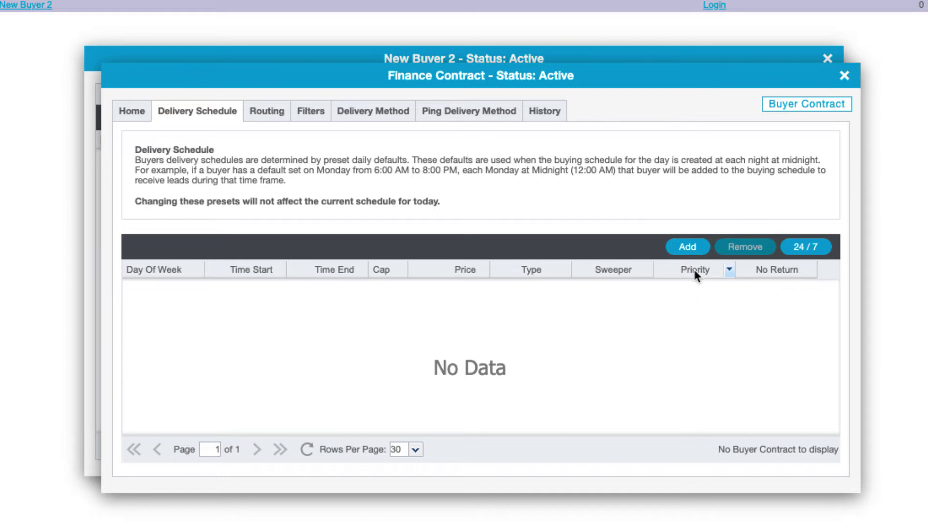
Start a delivery schedule entry for Monday with a start time of 9:00 AM and an end time of 5:00 PM
left_click(690, 250)
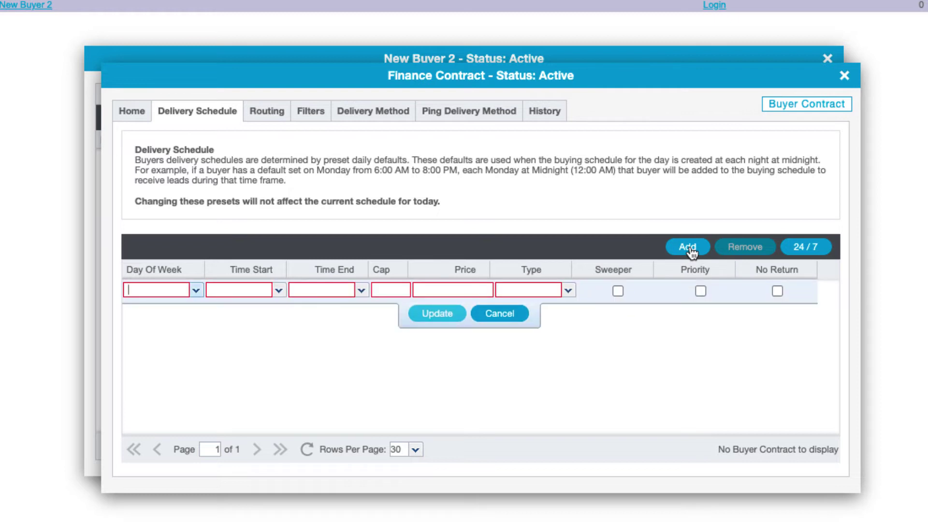
left_click(198, 290)
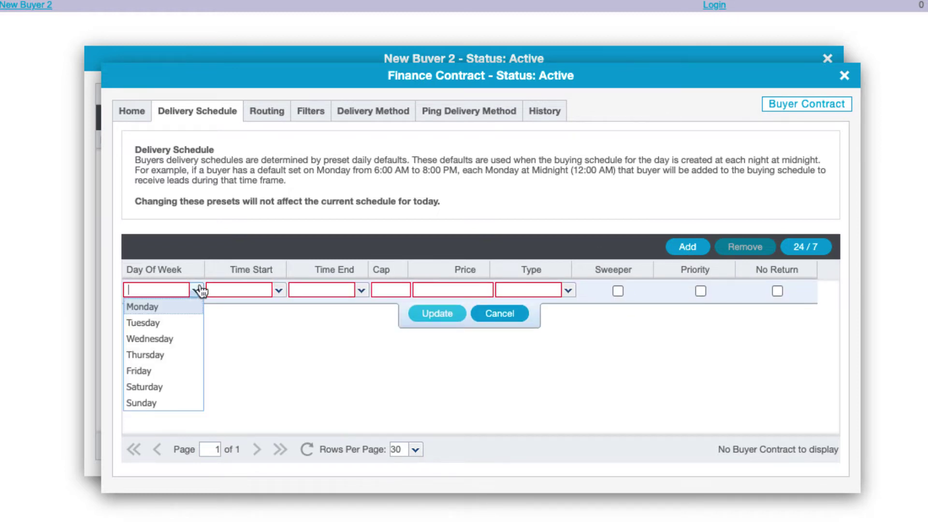
left_click(161, 305)
left_click(280, 292)
scroll(249, 386, "down", 10)
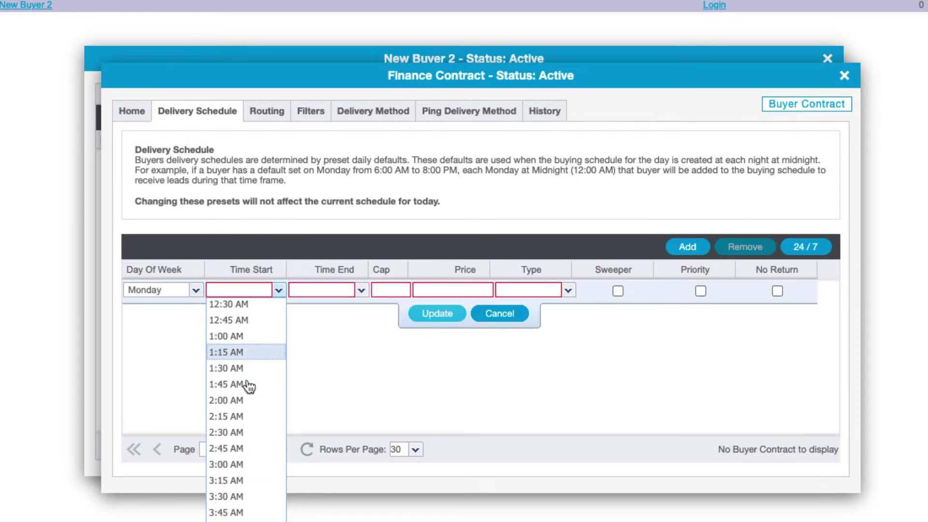
scroll(248, 385, "up", 3)
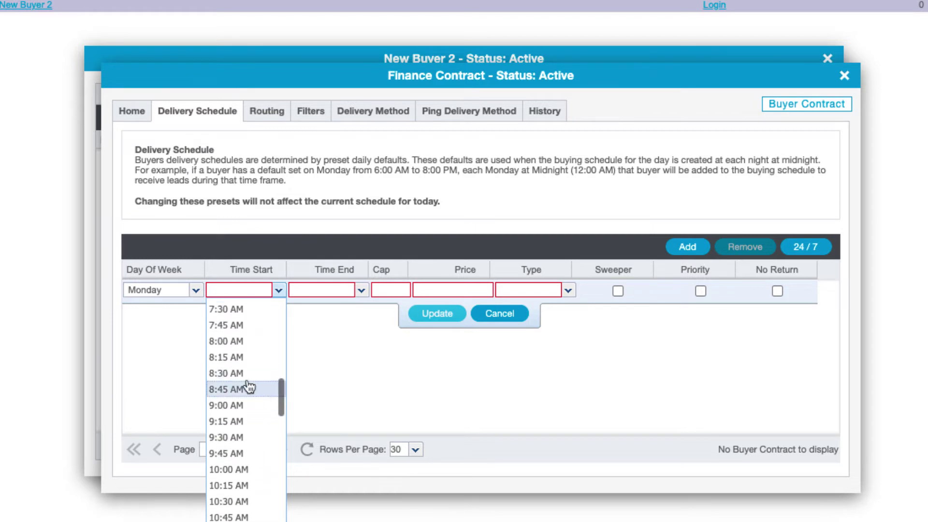
left_click(247, 406)
left_click(361, 291)
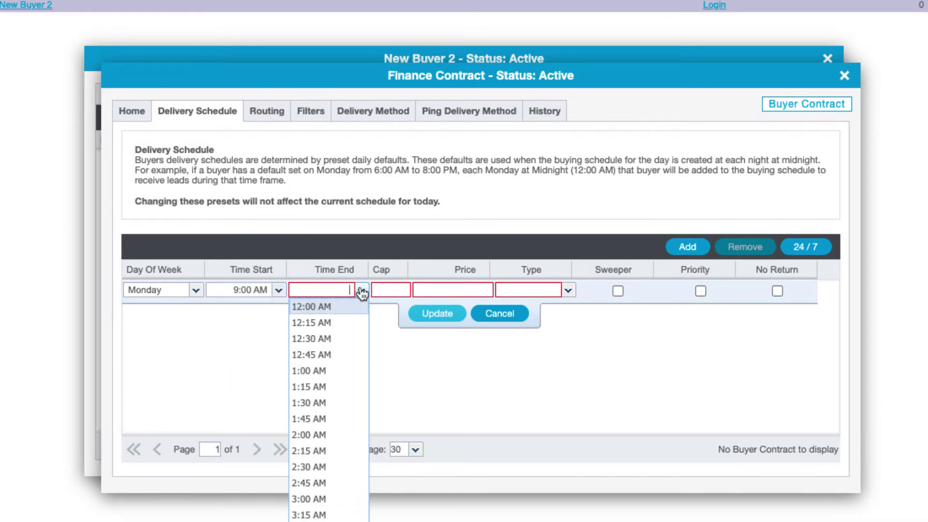
scroll(323, 379, "down", 10)
scroll(322, 382, "down", 10)
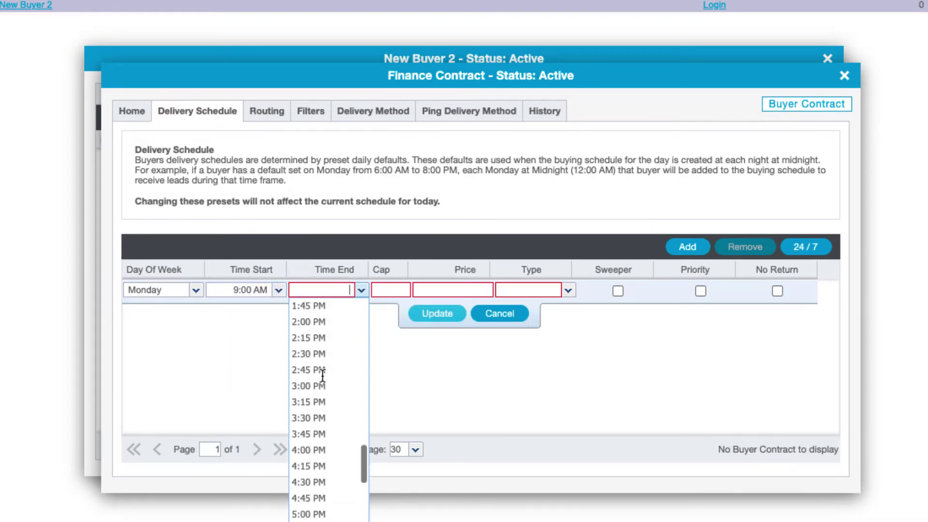
left_click(310, 451)
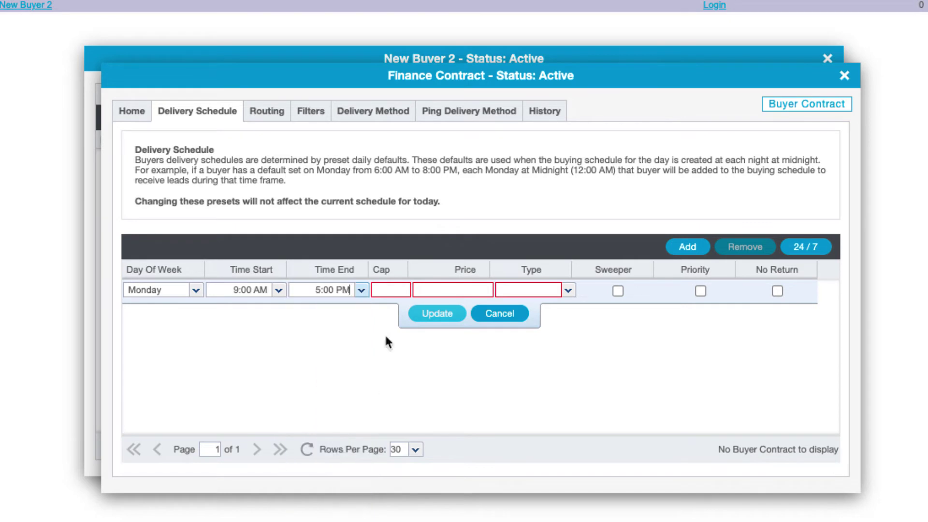
Set the Monday schedule entry's cap to 20, price to 10 and type to Exclusive
left_click(389, 290)
type("20")
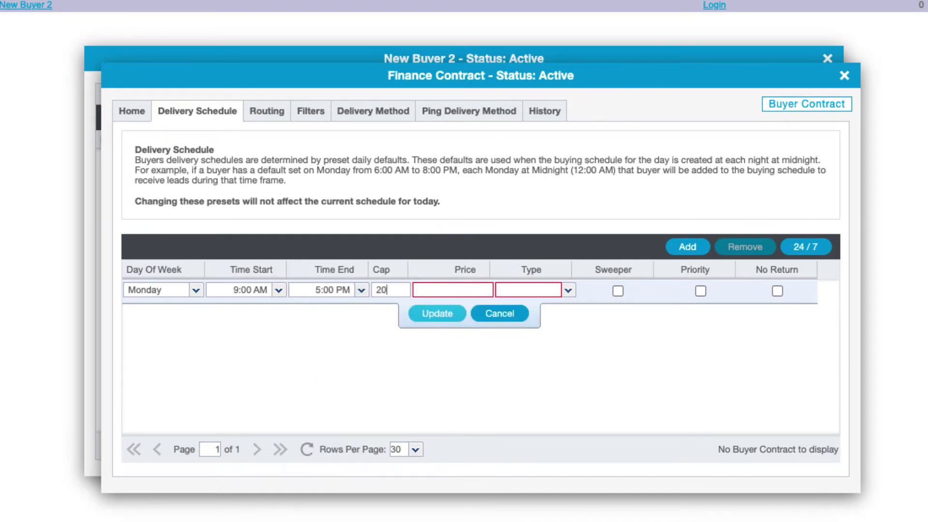
left_click(454, 289)
type("10")
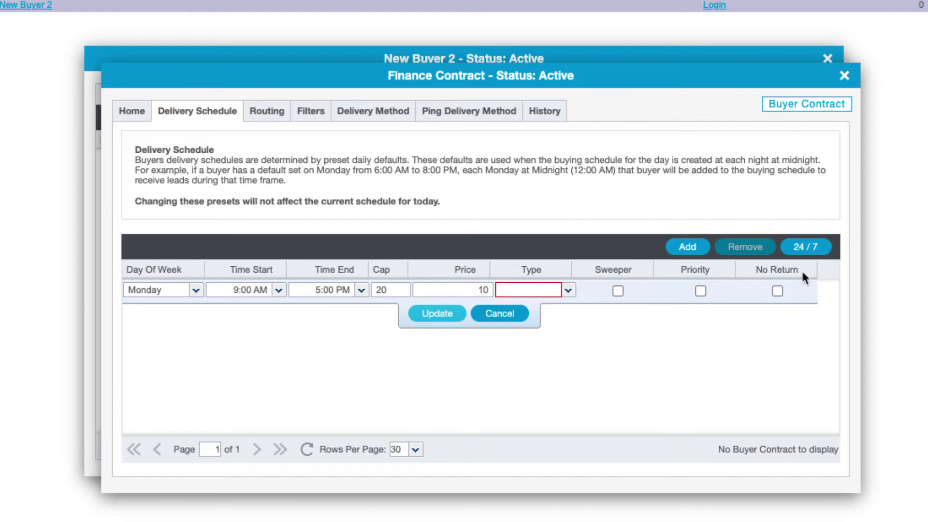
left_click(569, 290)
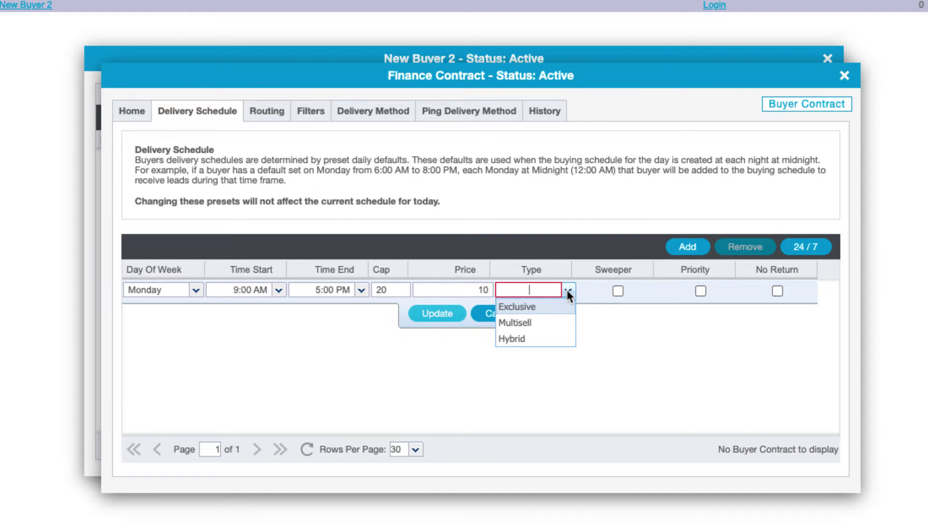
left_click(564, 305)
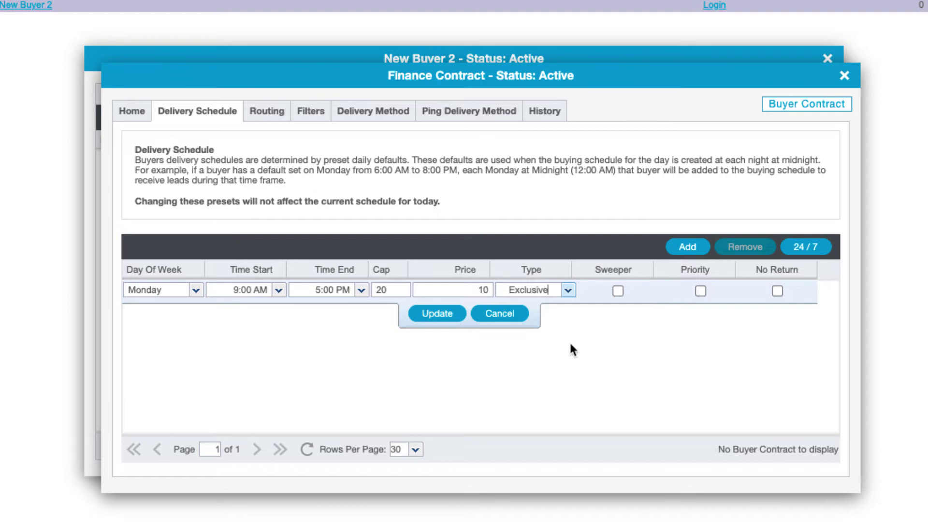
Change the Monday schedule entry's type to Hybrid and save the entry
left_click(568, 291)
left_click(549, 321)
left_click(568, 290)
left_click(546, 344)
left_click(779, 290)
left_click(430, 315)
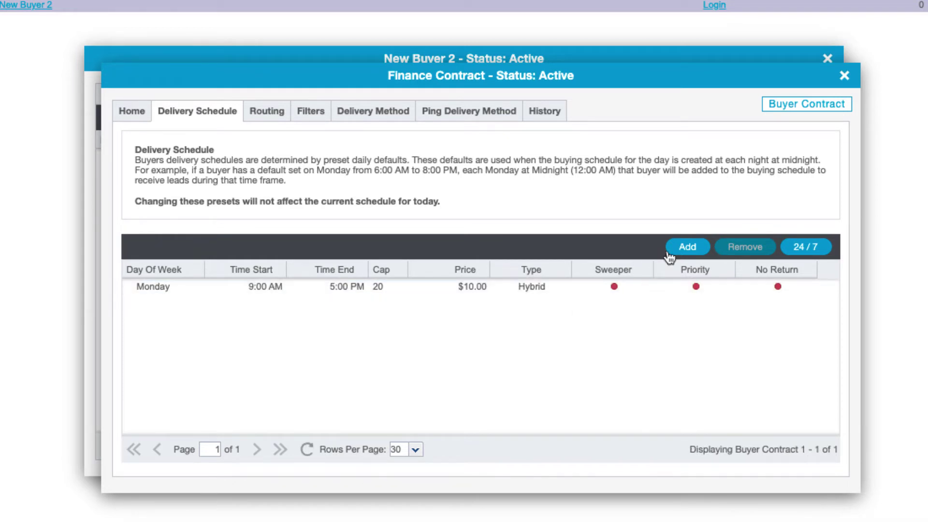
left_click(688, 251)
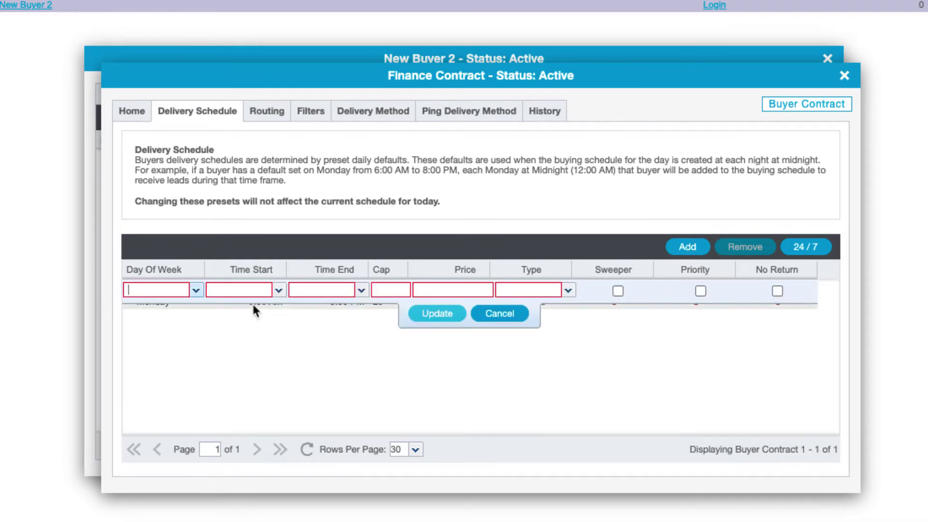
left_click(195, 291)
left_click(190, 323)
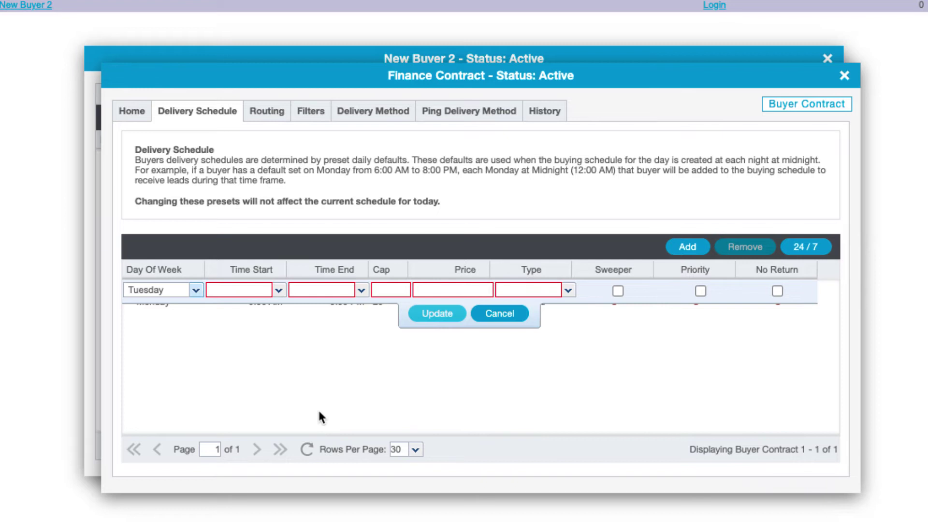
left_click(522, 315)
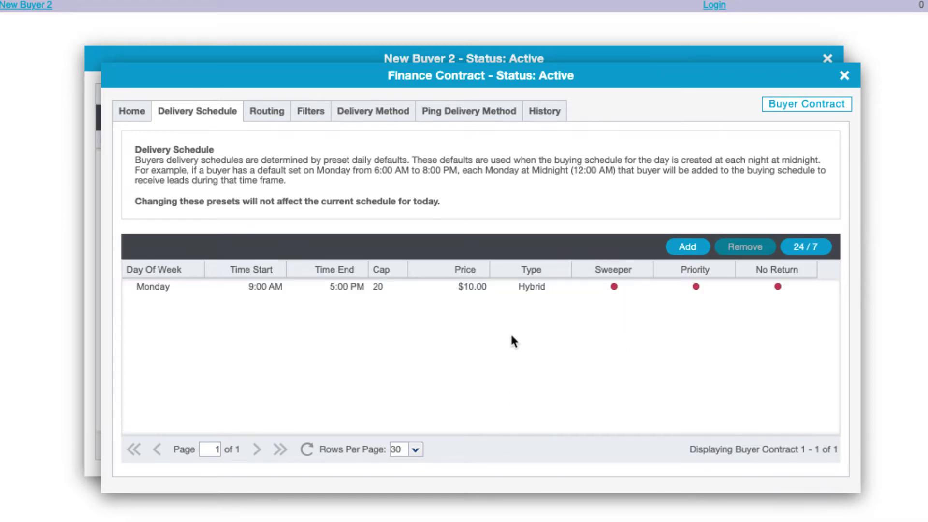
Fill in a routing rule for the affiliate Finance Blogger with type One to One Allow, and close it without saving
left_click(265, 113)
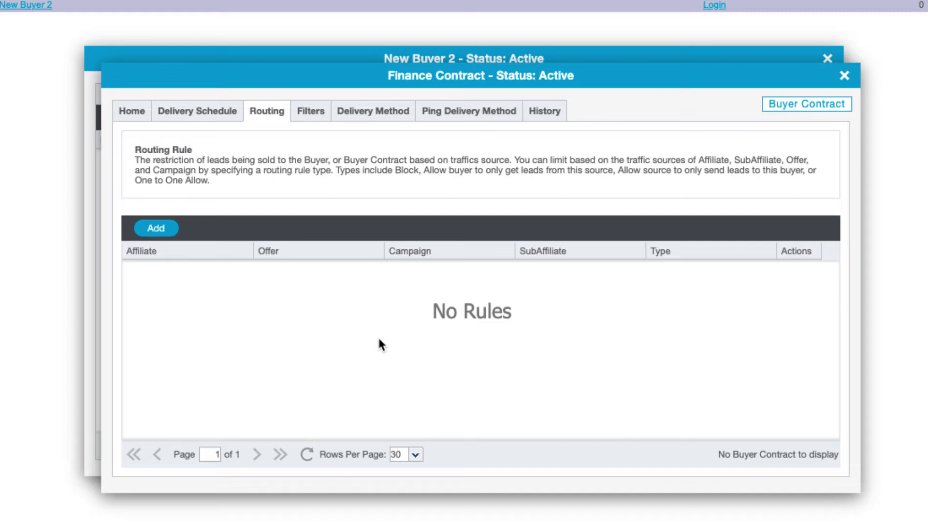
left_click(155, 231)
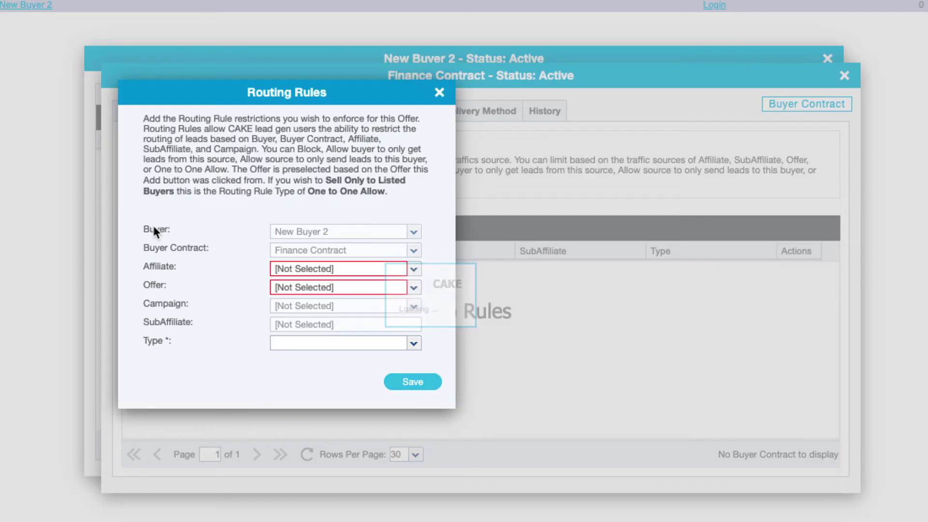
left_click(414, 272)
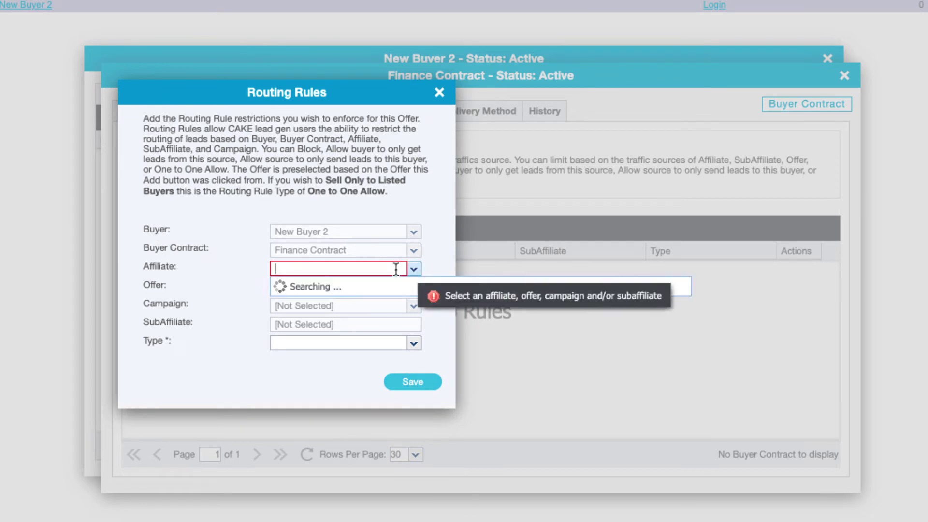
left_click(343, 303)
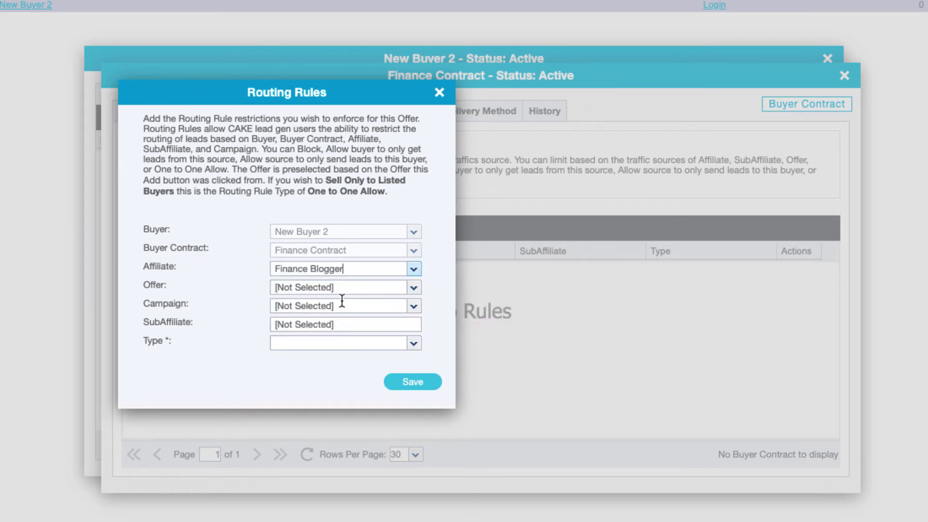
left_click(413, 344)
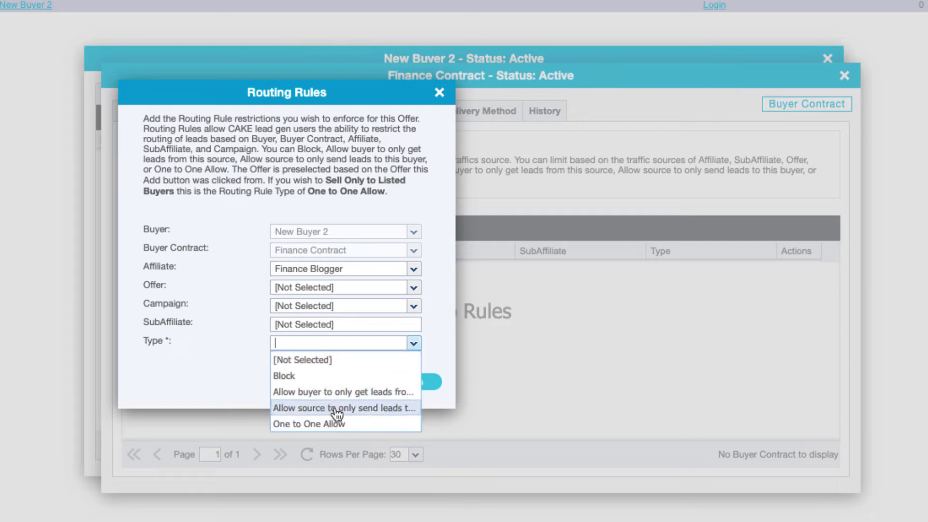
left_click(361, 424)
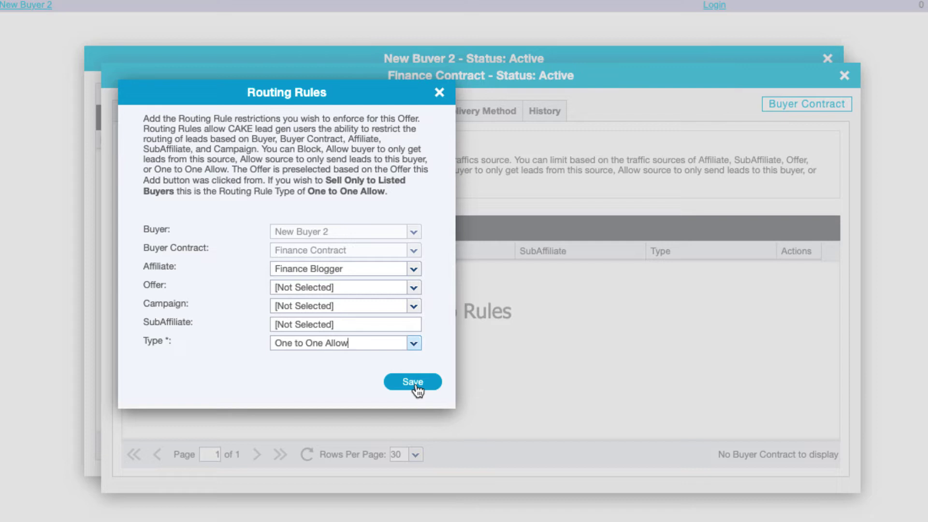
left_click(439, 92)
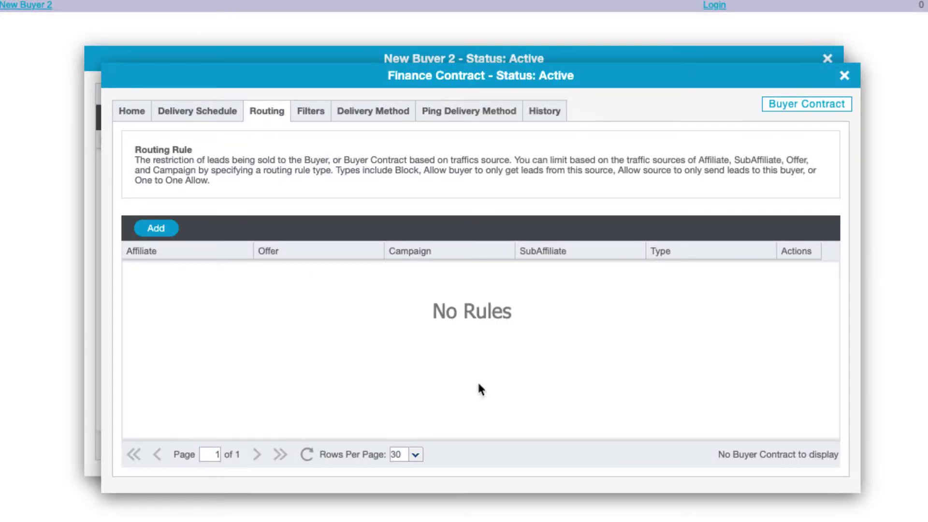
Add a Contains State filter with the value CA|OR to the Finance Contract
left_click(310, 116)
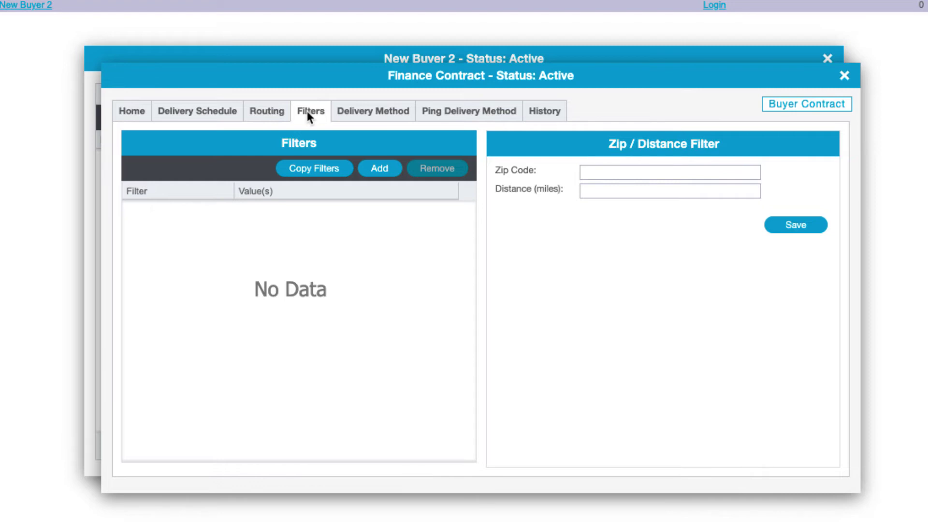
left_click(379, 171)
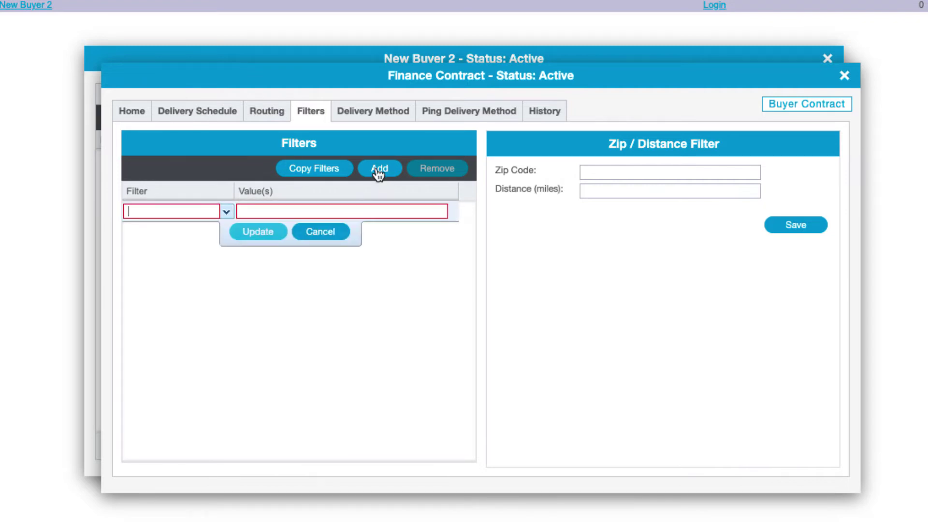
left_click(228, 213)
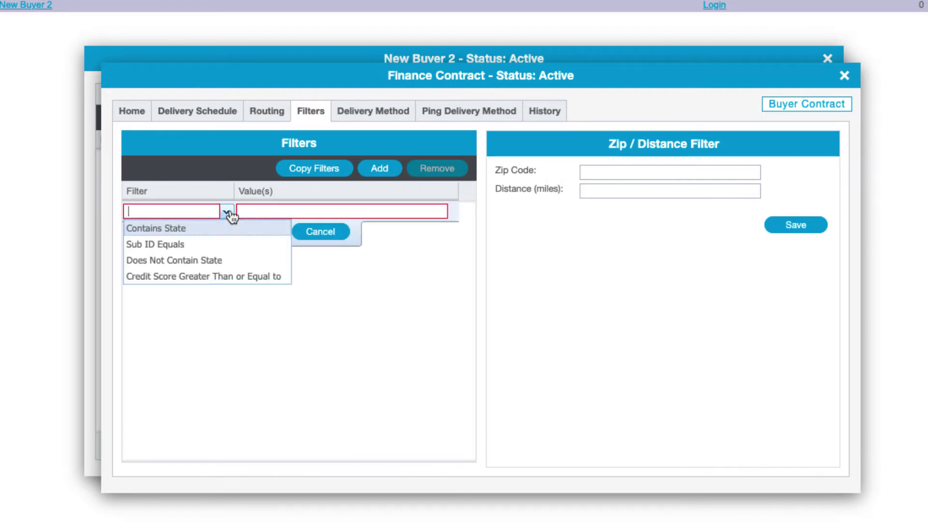
left_click(180, 230)
left_click(292, 212)
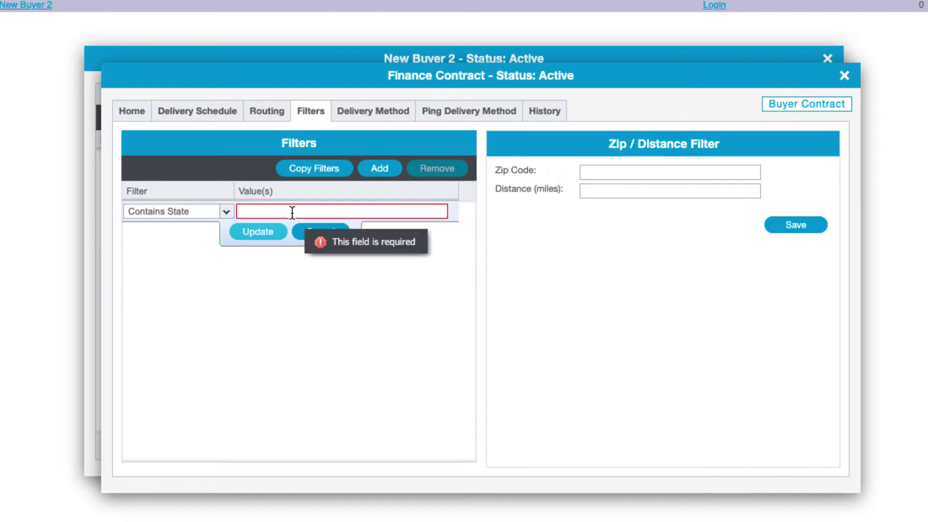
type("CA")
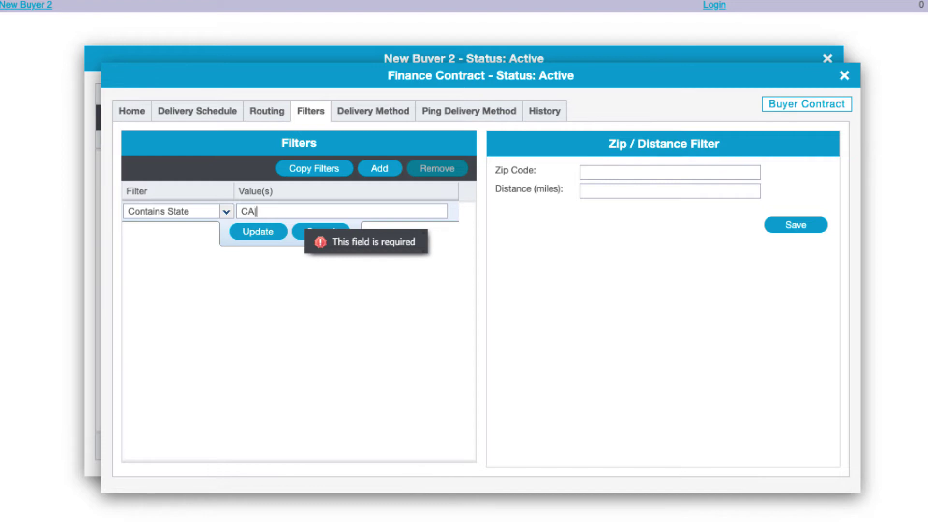
type("|OR")
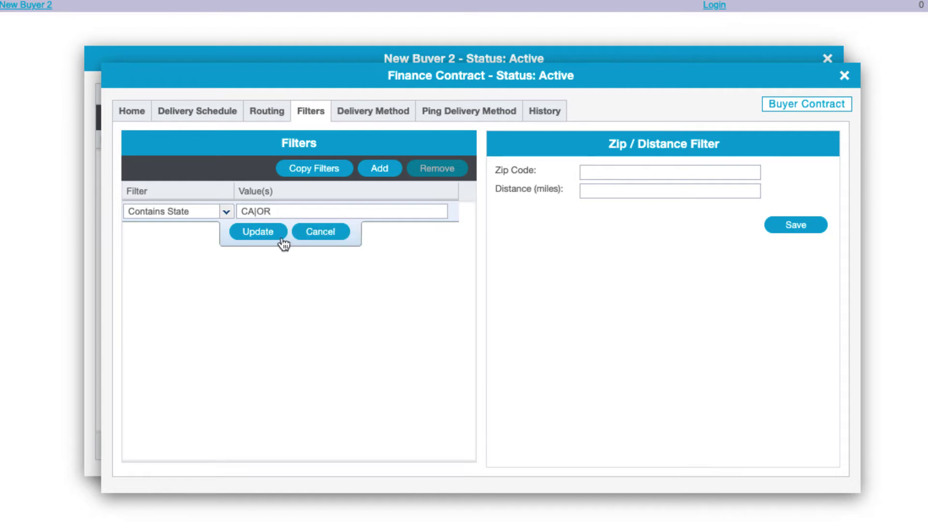
left_click(247, 234)
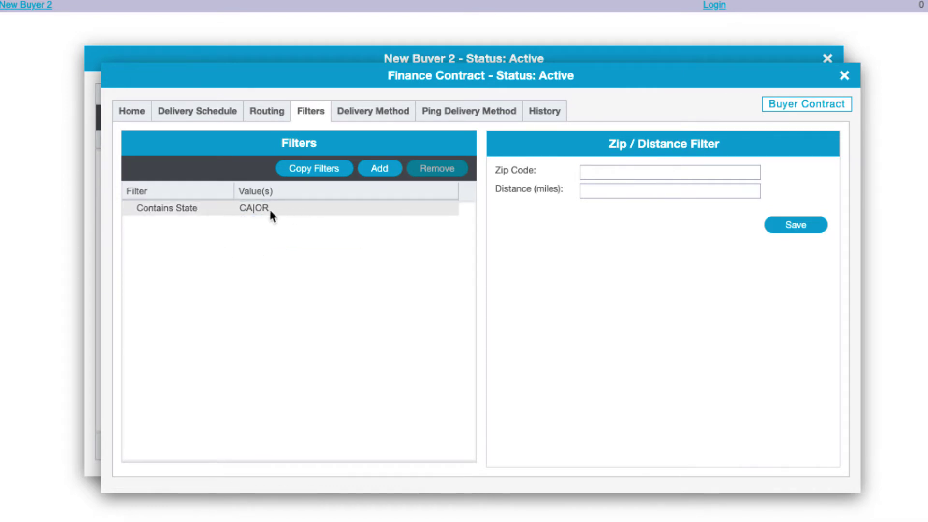
Add a Credit Score Greater Than or Equal to filter with the value 750 to the contract
left_click(379, 167)
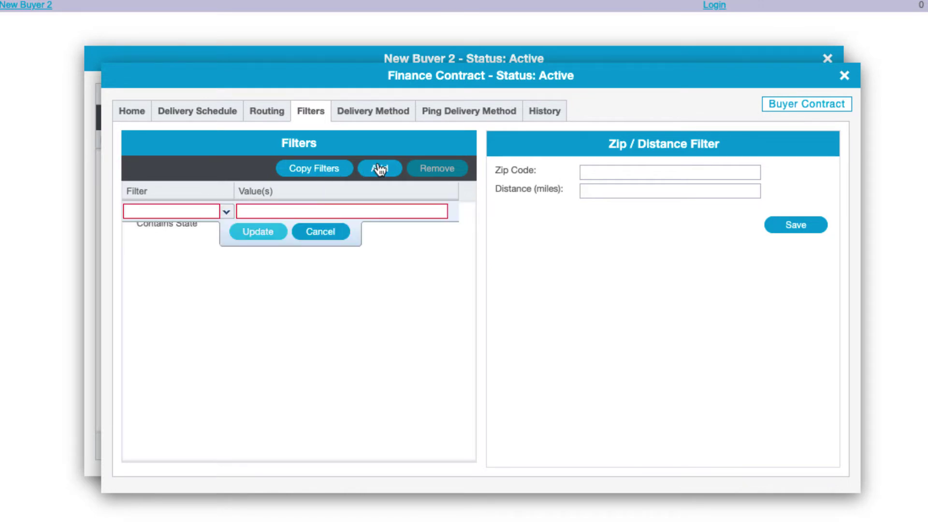
left_click(223, 212)
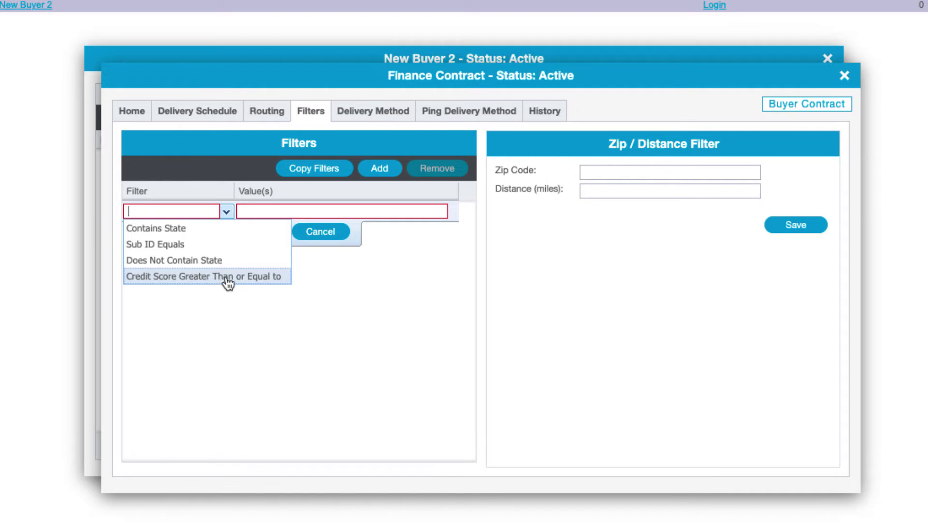
left_click(245, 280)
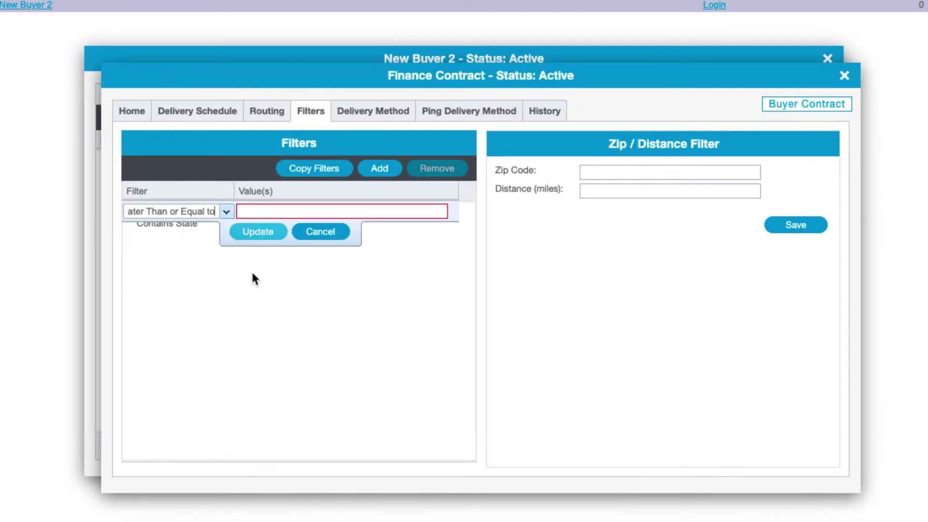
left_click(297, 211)
type("750")
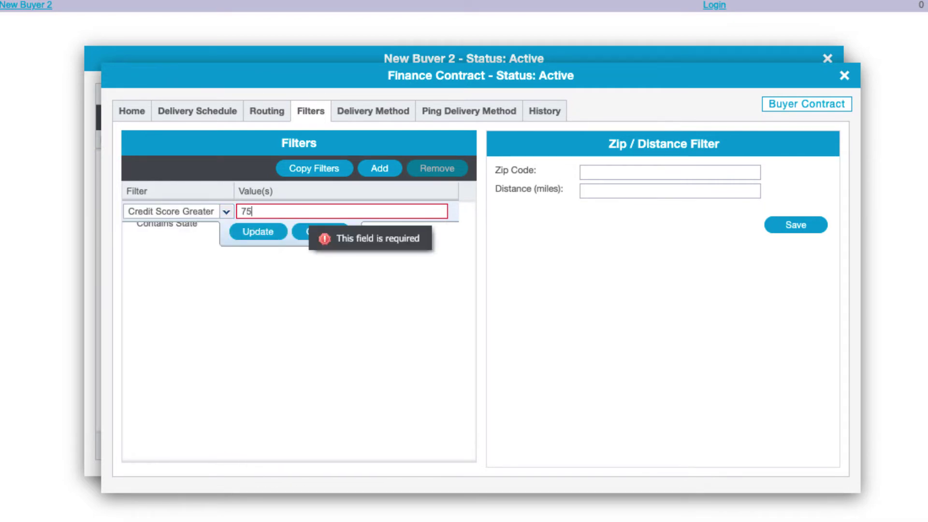
left_click(251, 231)
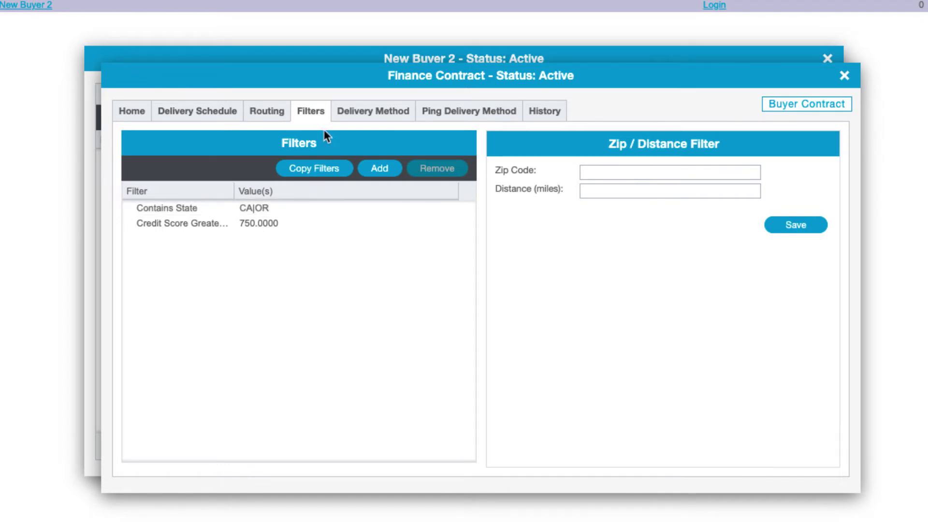
Open the posting document of the contract's Finance 2 vertical and copy its posting URL
left_click(368, 113)
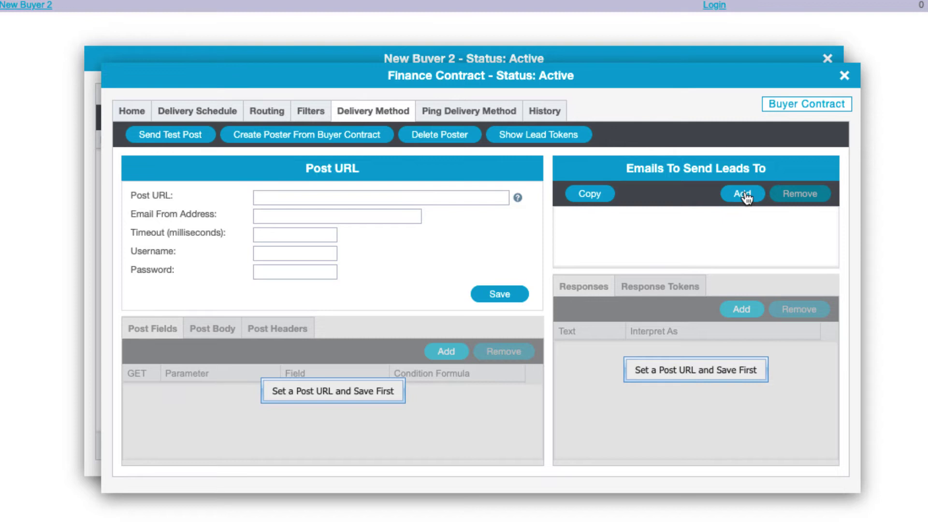
left_click(126, 109)
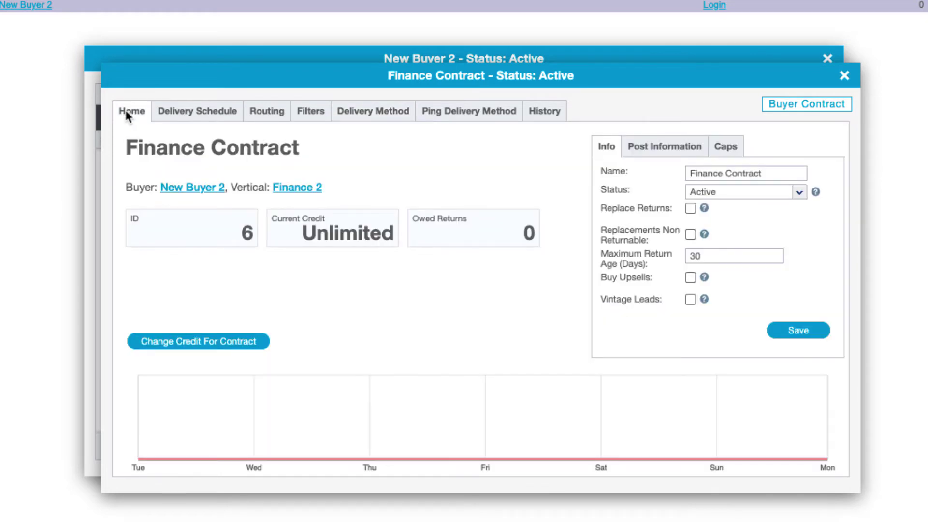
left_click(294, 190)
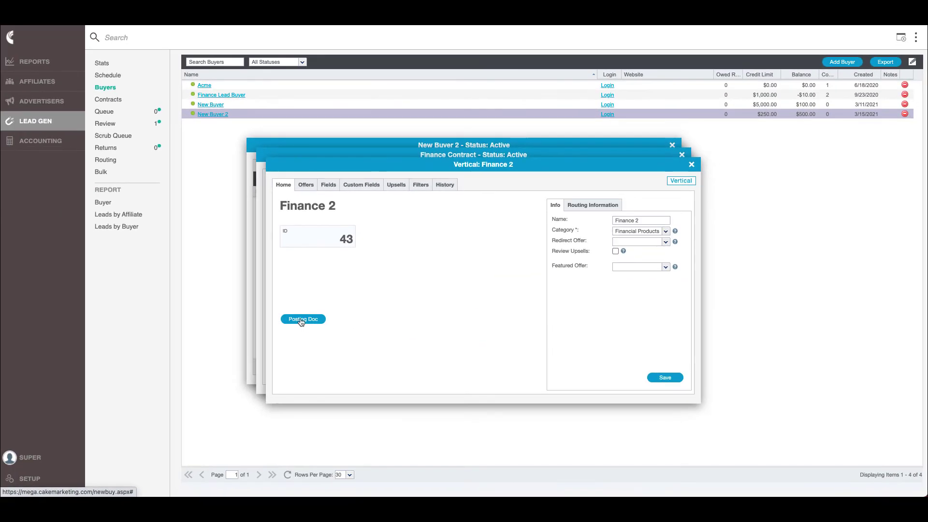
left_click(271, 331)
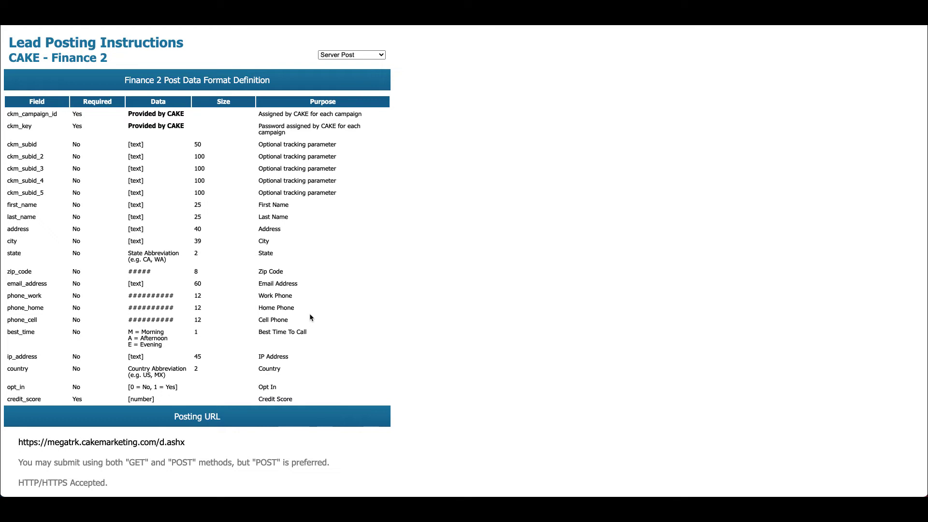
scroll(321, 316, "down", 3)
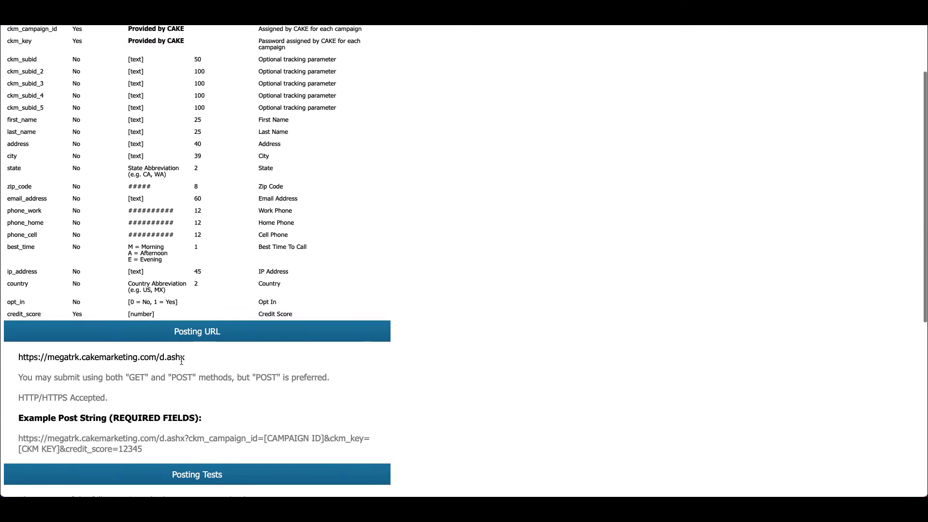
left_click_drag(184, 358, 18, 358)
key("ctrl+c")
scroll(69, 151, "up", 2)
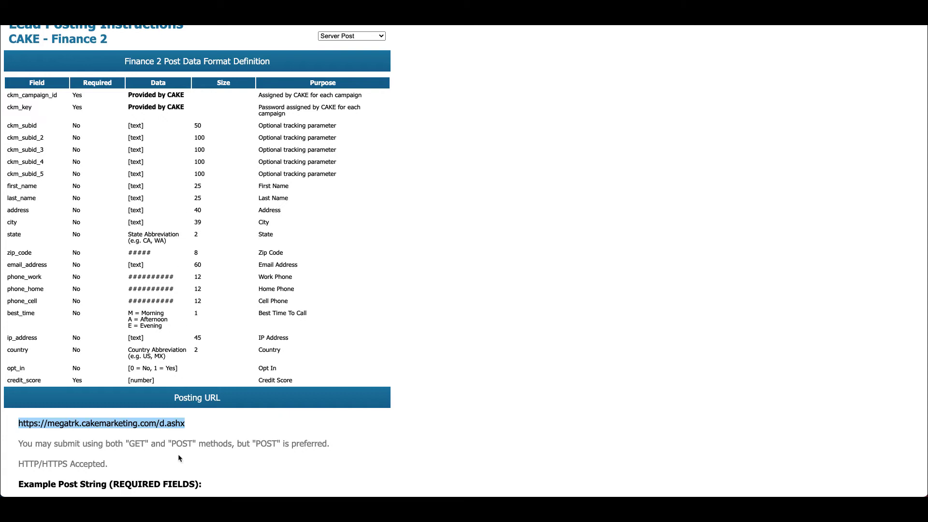
scroll(250, 428, "down", 1)
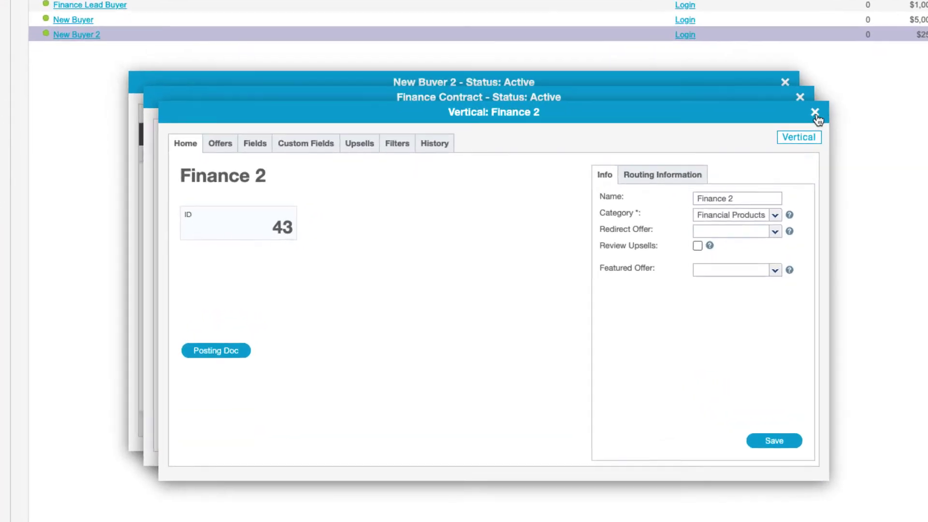
left_click(691, 165)
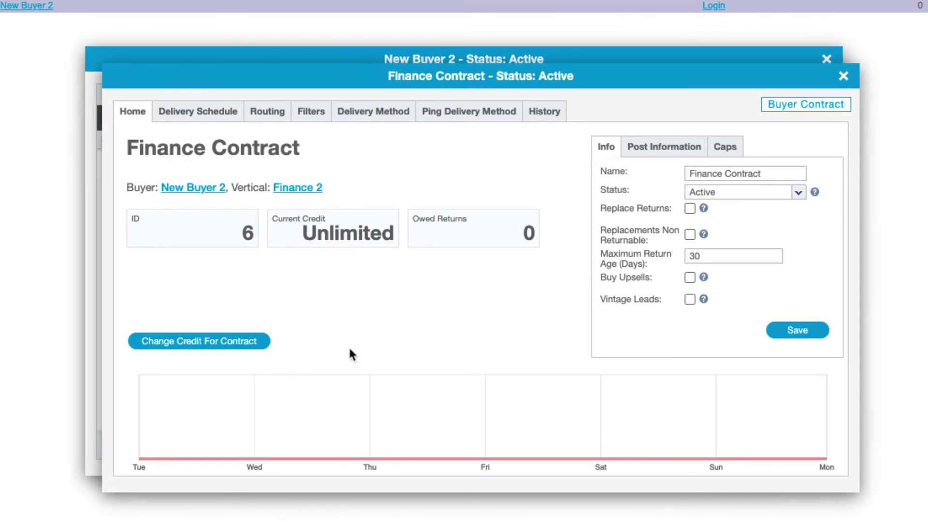
left_click(357, 116)
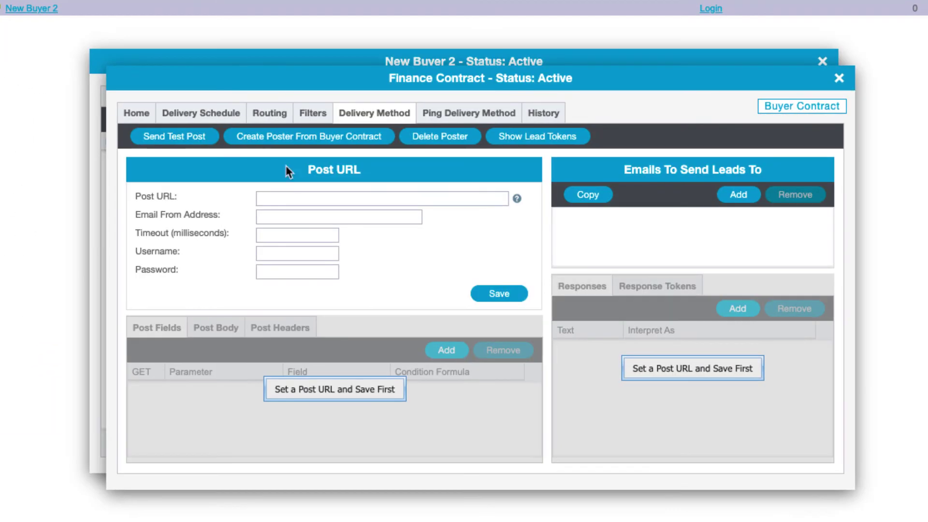
left_click(372, 203)
key("ctrl+v")
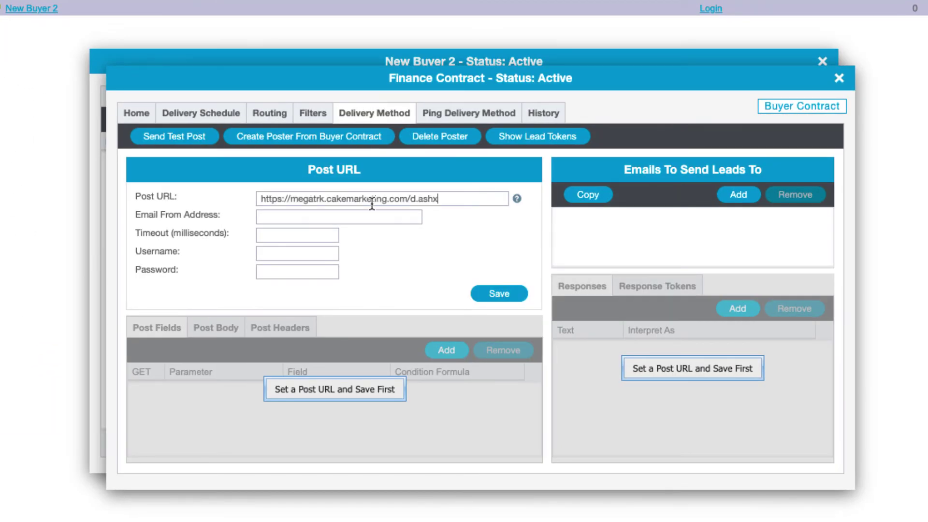
left_click(499, 293)
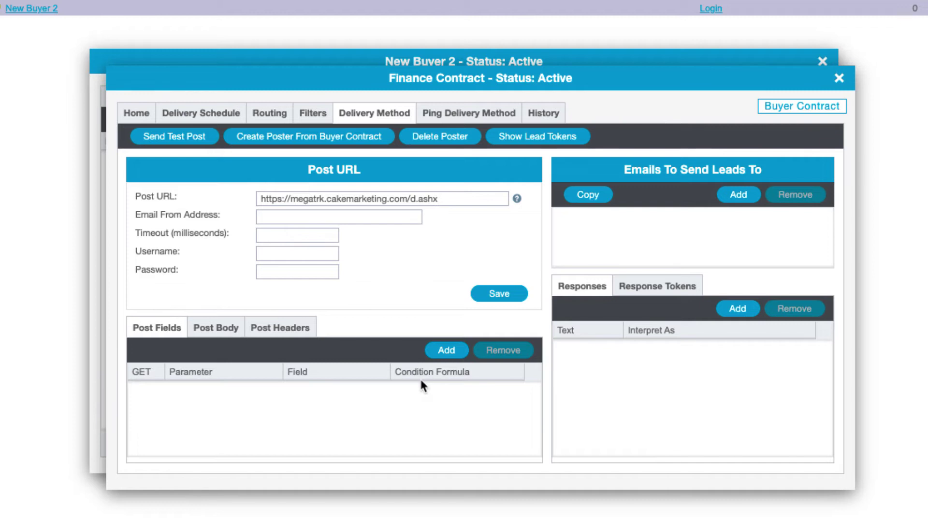
Add a post field with the parameter first_name, copied from the Finance 2 posting document, and map it to First Name
left_click(444, 354)
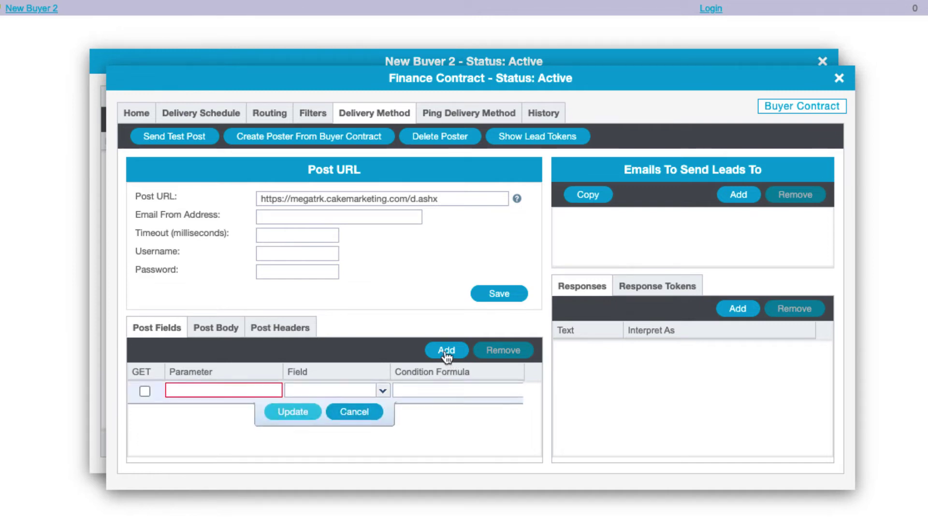
left_click(220, 394)
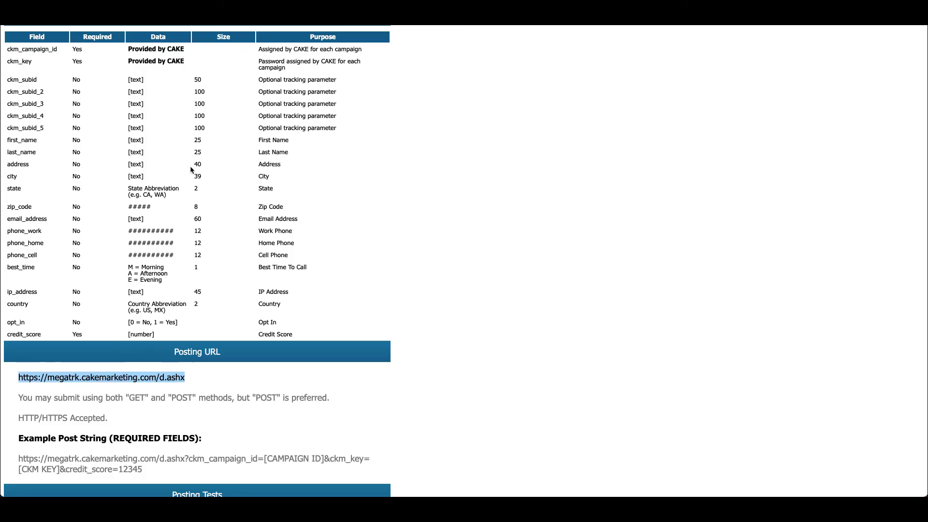
scroll(191, 170, "up", 1)
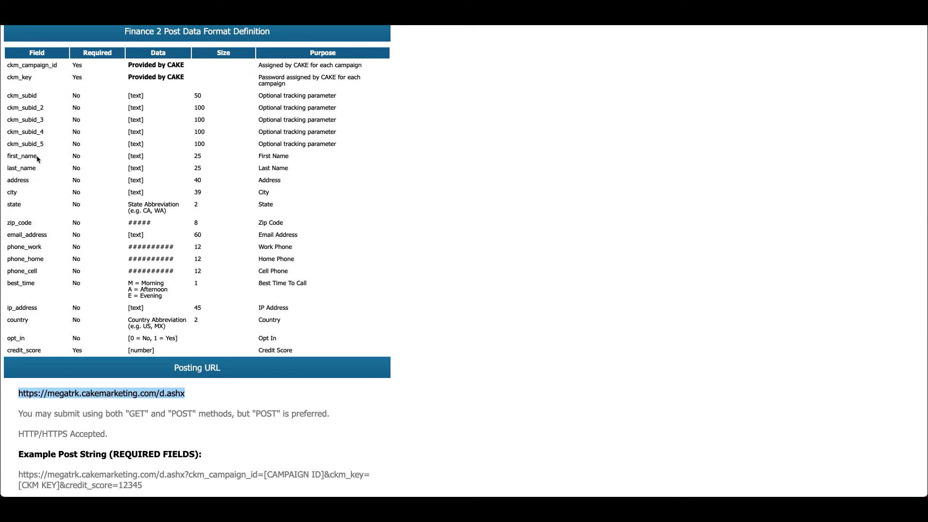
left_click_drag(37, 159, 7, 157)
key("ctrl+c")
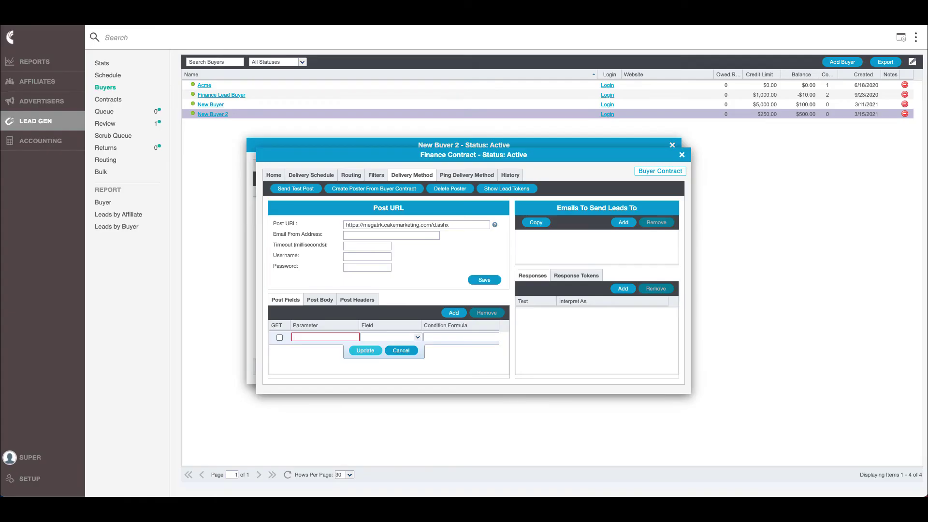
left_click(364, 349)
key("ctrl+v")
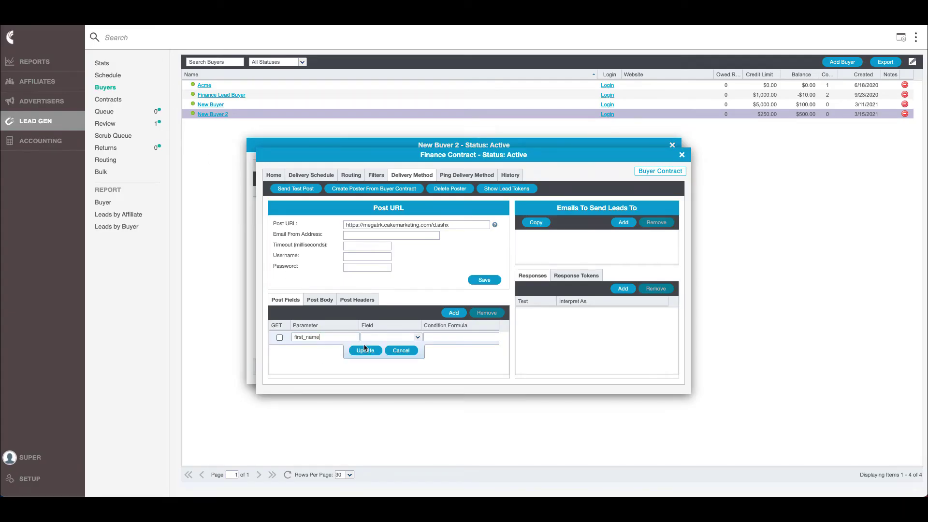
left_click(419, 337)
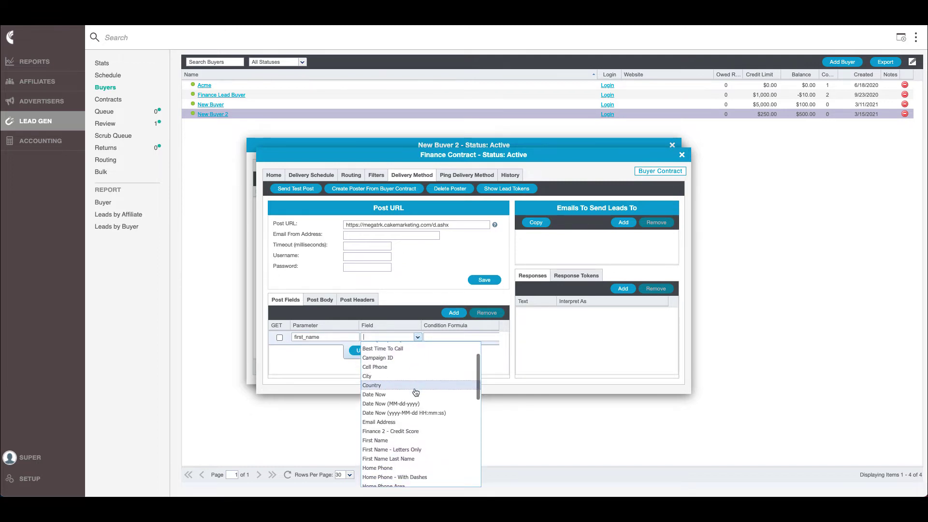
scroll(415, 389, "down", 1)
left_click(391, 438)
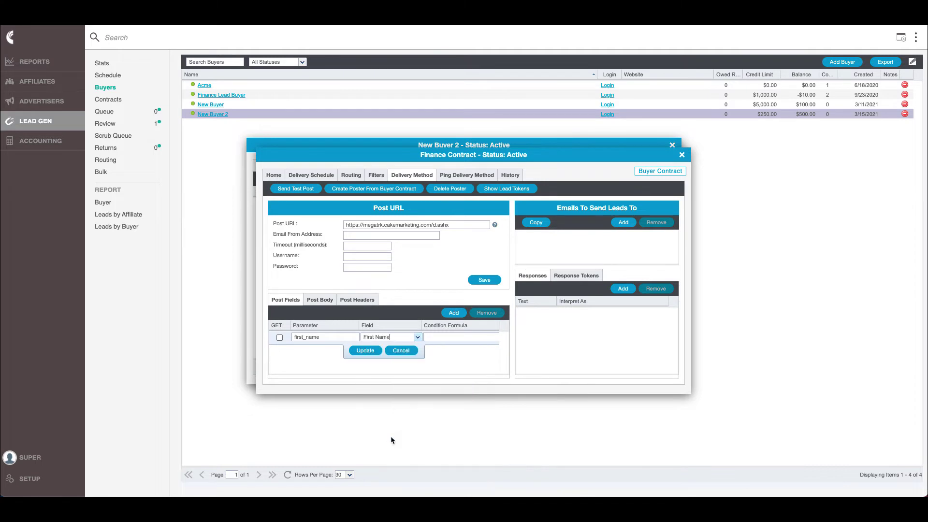
left_click(367, 351)
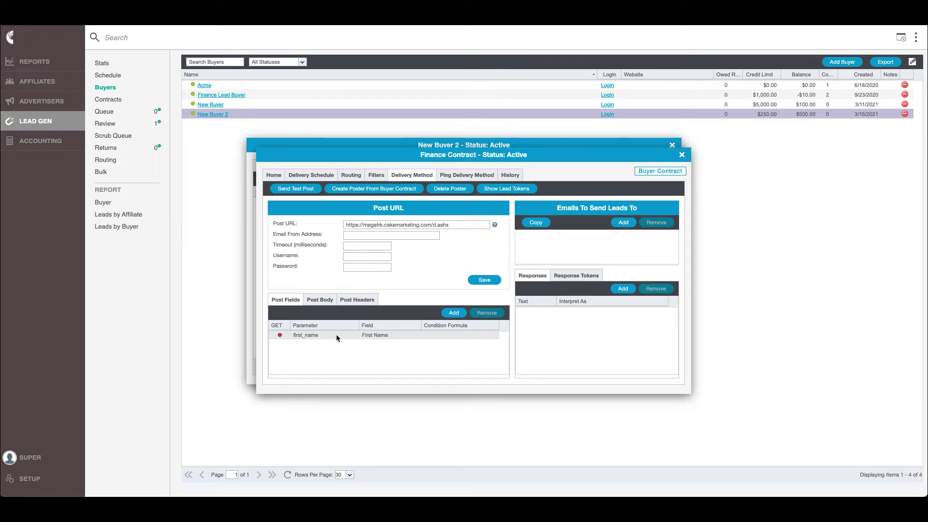
Enable GET for the first_name post field and open the contract's post body
double_click(334, 334)
left_click(280, 337)
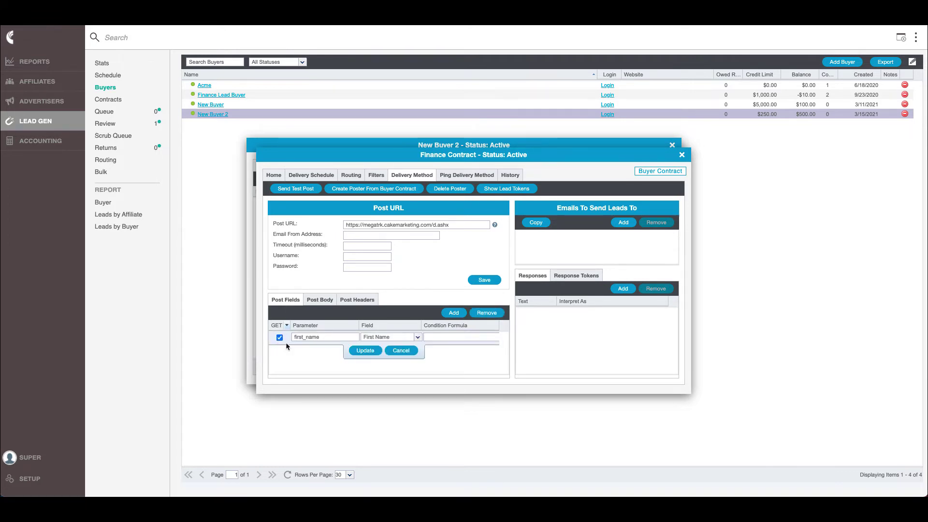
left_click(361, 352)
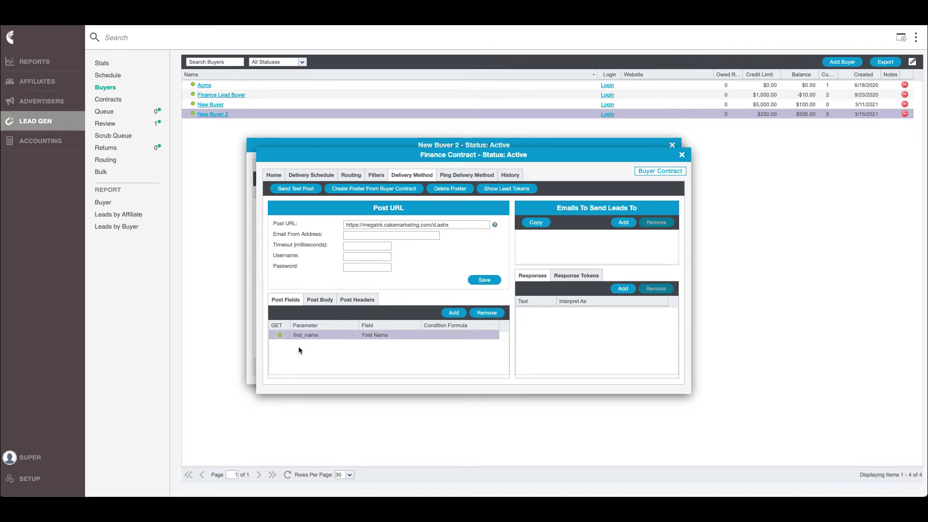
left_click(321, 300)
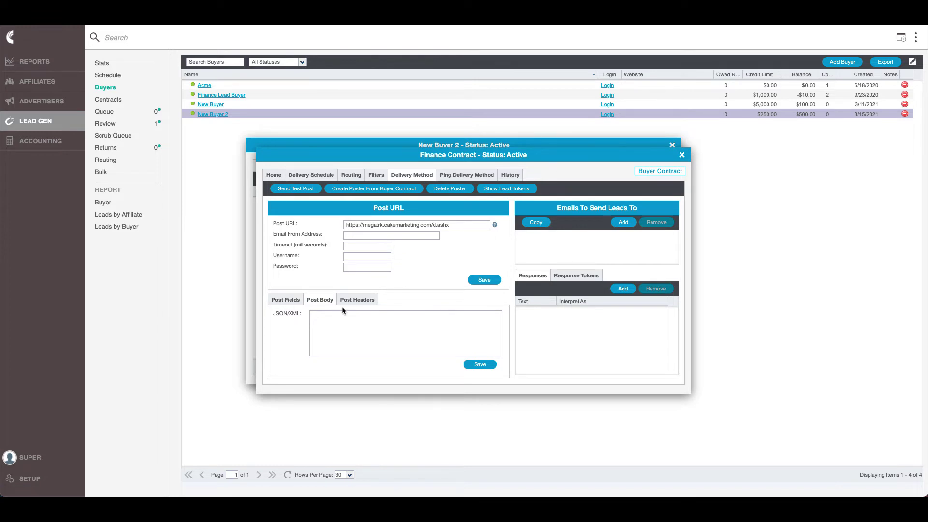
left_click(341, 319)
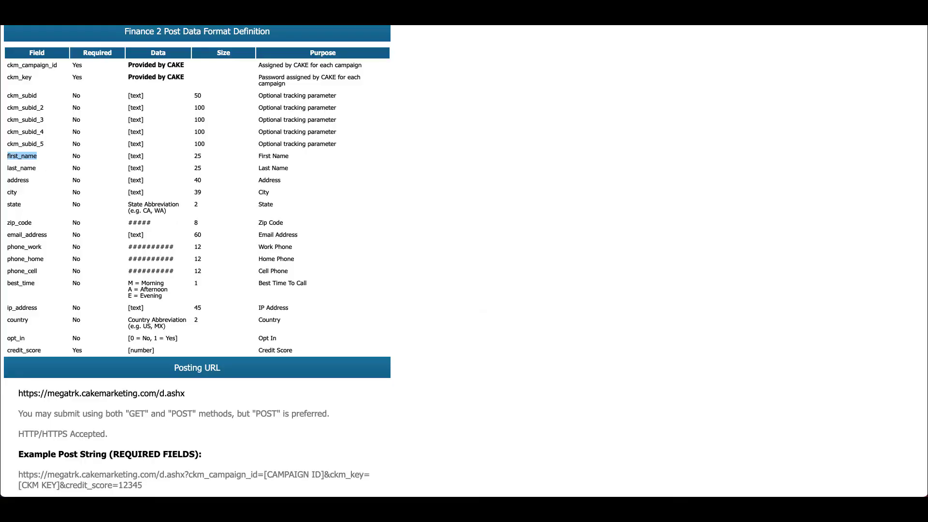
Copy <code>0</code> from the successful response example in the posting document, close the document and return to the Finance Contract
scroll(190, 160, "down", 4)
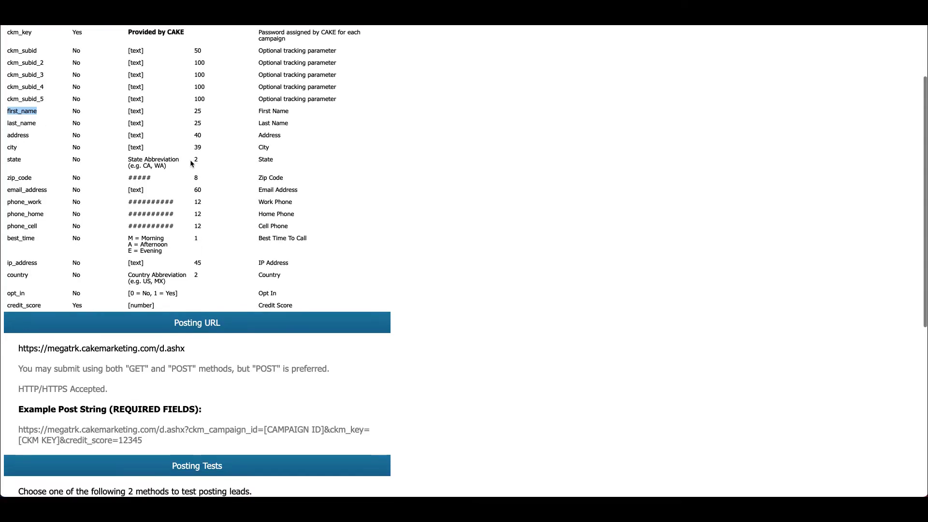
scroll(190, 159, "down", 3)
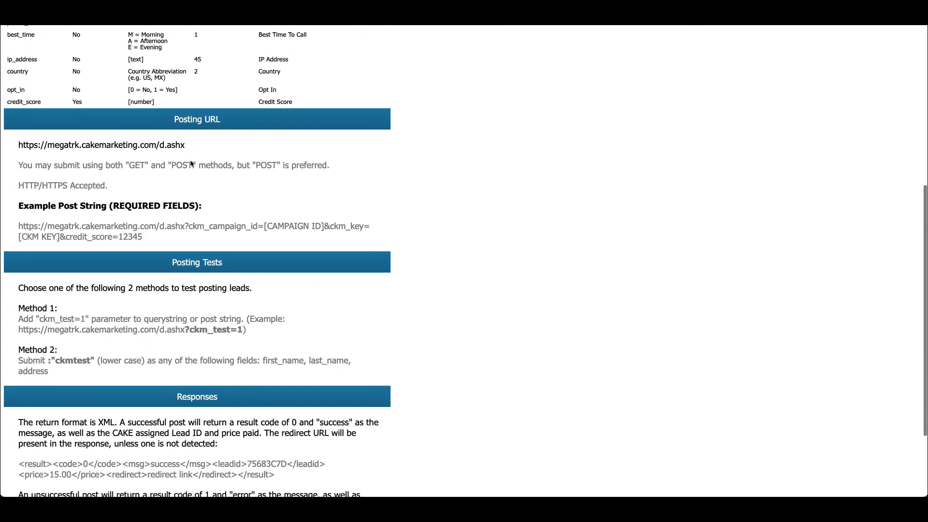
scroll(191, 161, "down", 2)
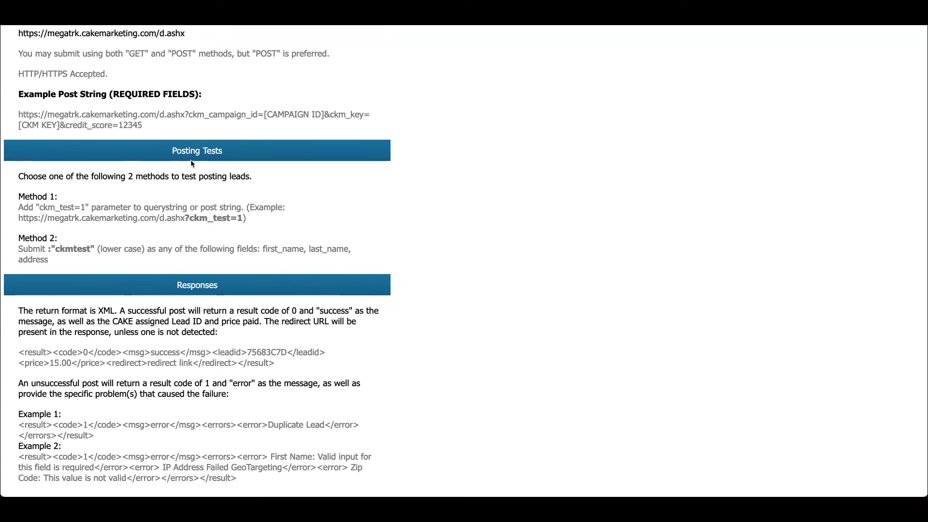
scroll(192, 161, "up", 1)
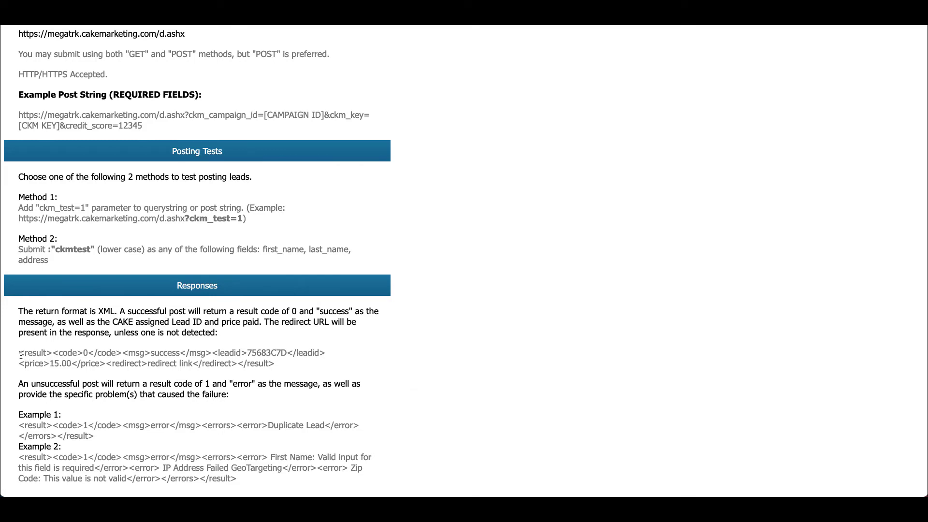
left_click_drag(19, 353, 241, 355)
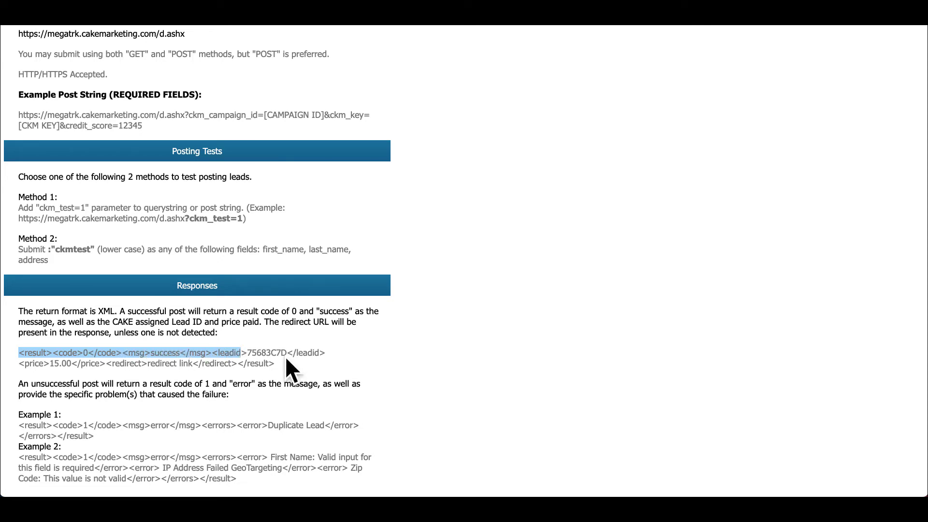
left_click(263, 355)
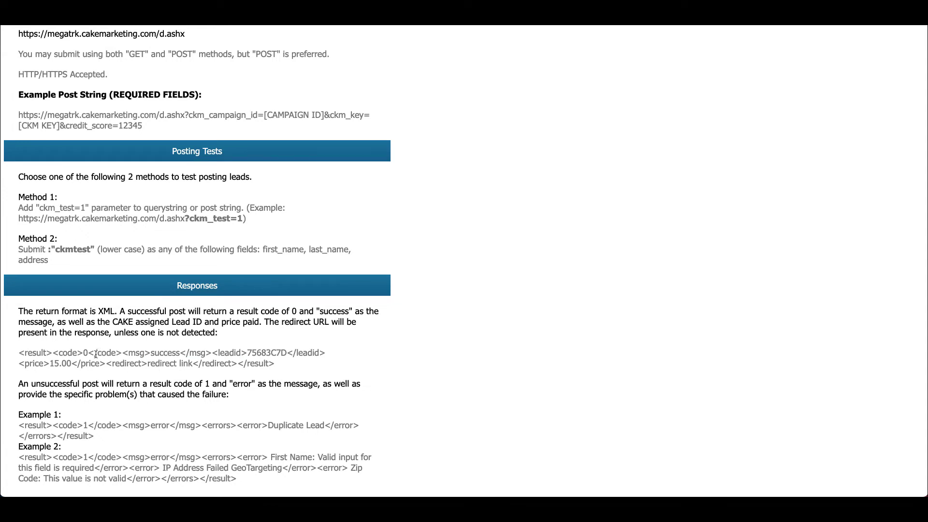
left_click_drag(54, 353, 121, 355)
key("ctrl+c")
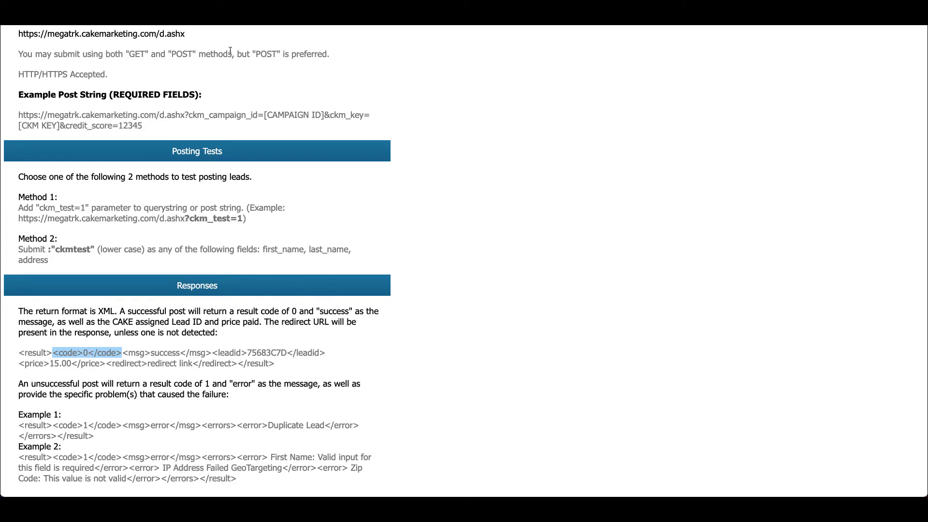
key("ctrl+w")
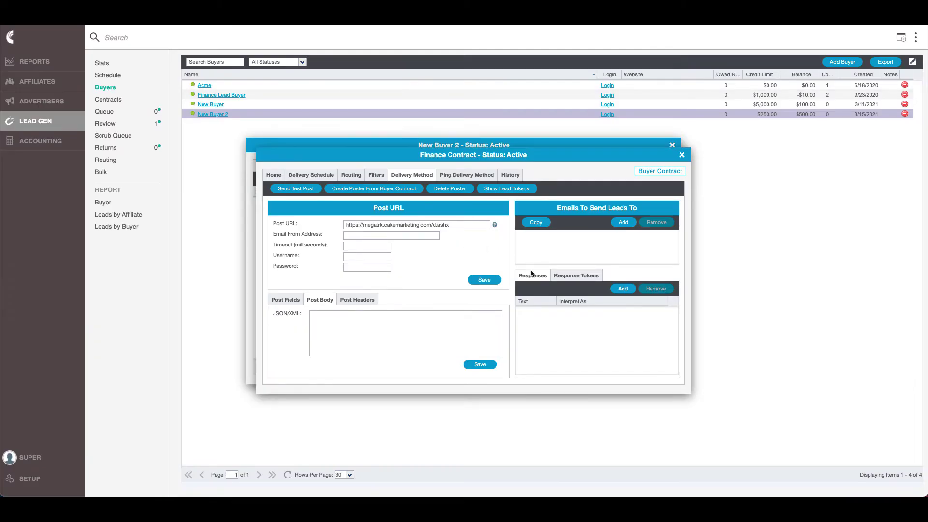
Add a response with the text <code>0</code> interpreted as Success (Success) to the contract's delivery method
left_click(630, 290)
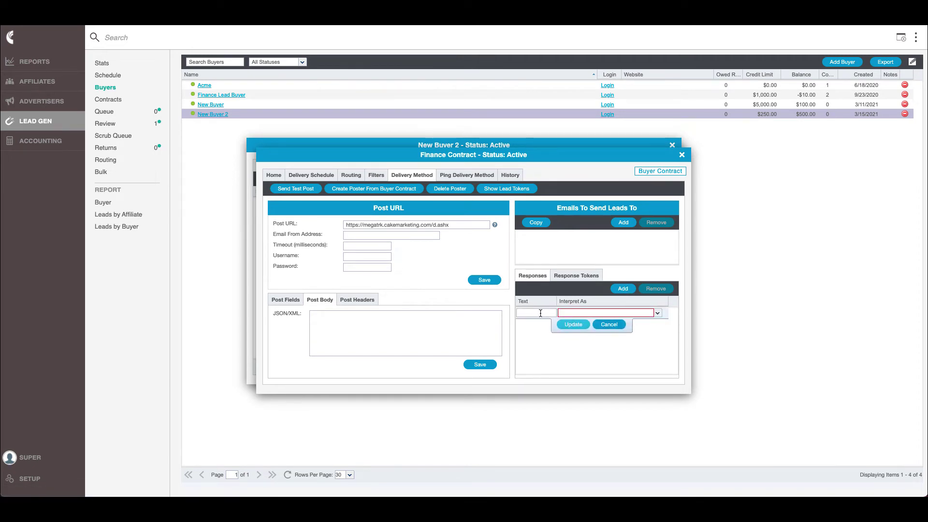
key("ctrl+v")
left_click(522, 316)
left_click(620, 313)
left_click(658, 313)
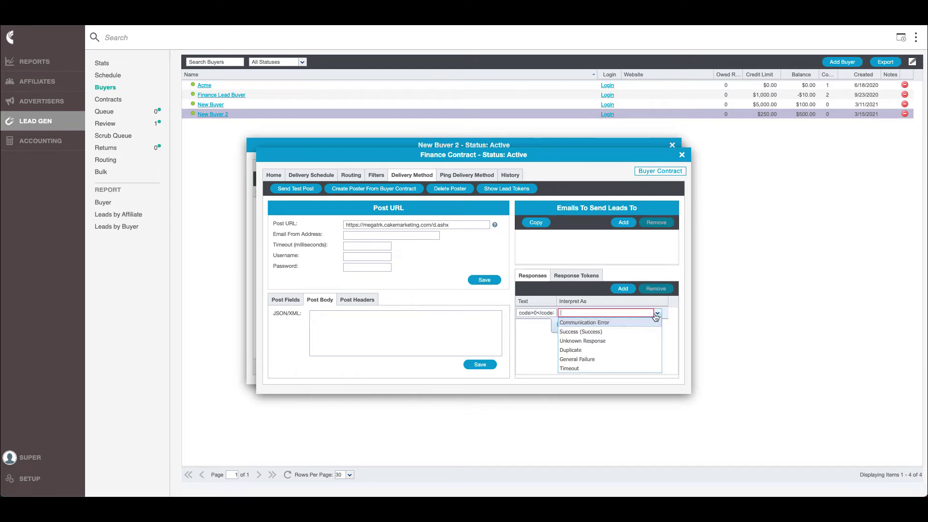
left_click(618, 332)
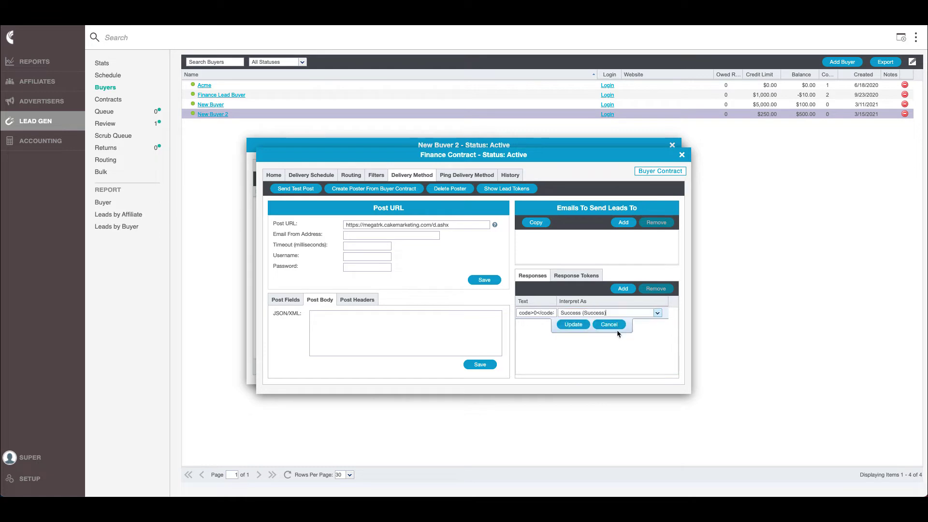
left_click(573, 325)
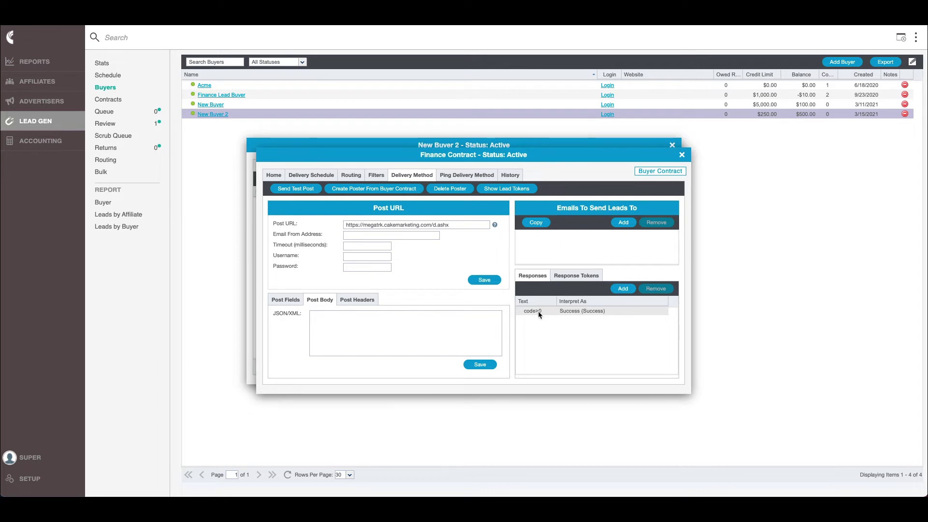
double_click(543, 310)
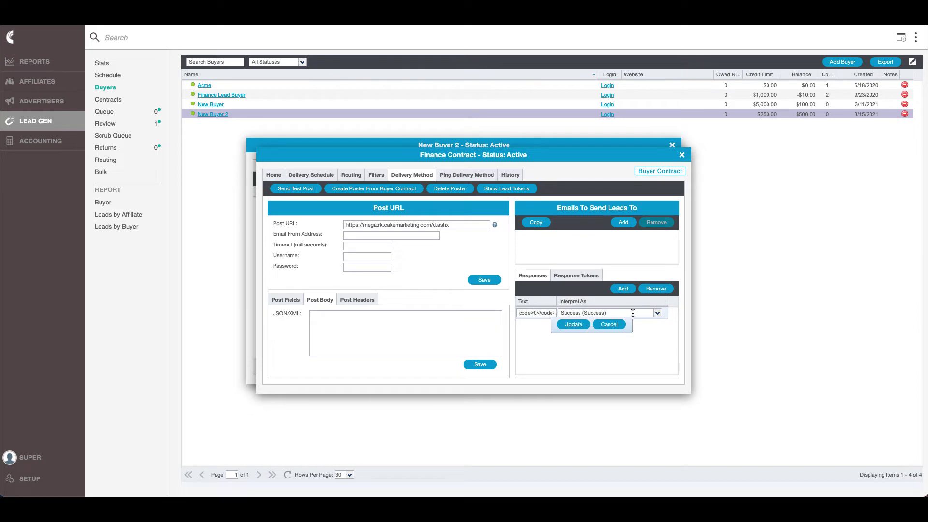
left_click(574, 325)
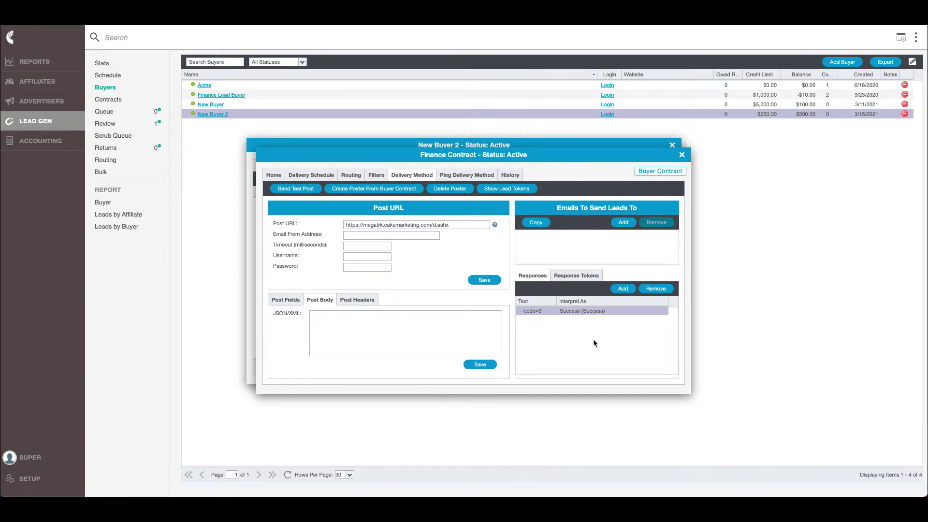
Open a test post for the Finance Contract and examine the lead fields available in its test post details
left_click(293, 191)
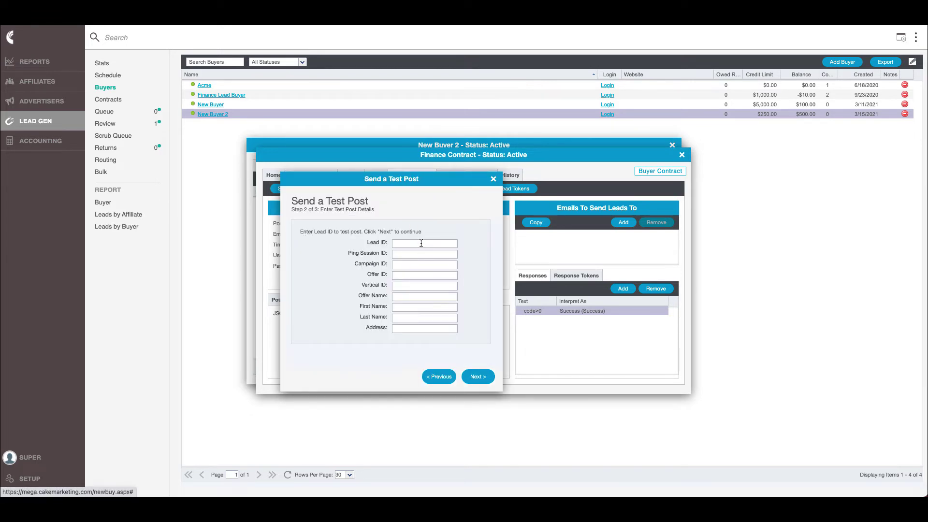
scroll(421, 243, "down", 1)
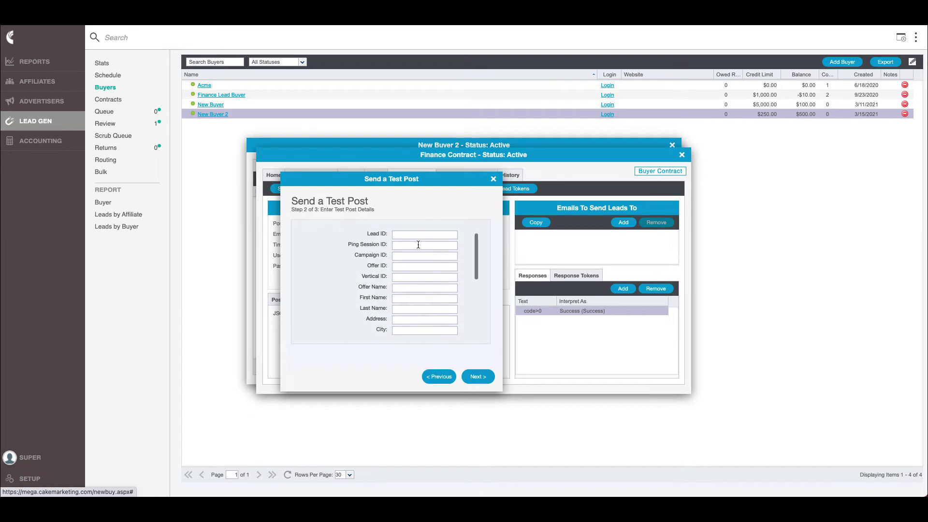
scroll(421, 243, "down", 3)
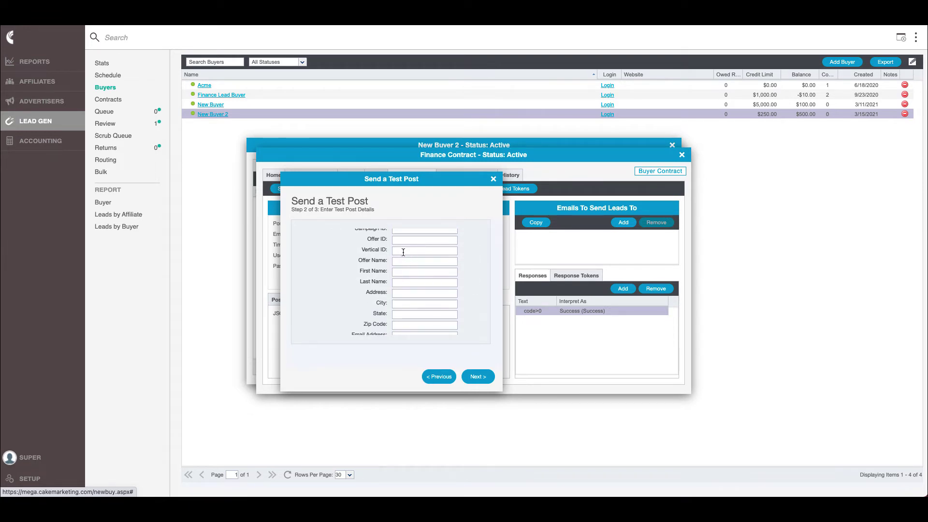
scroll(410, 253, "down", 1)
scroll(410, 254, "down", 7)
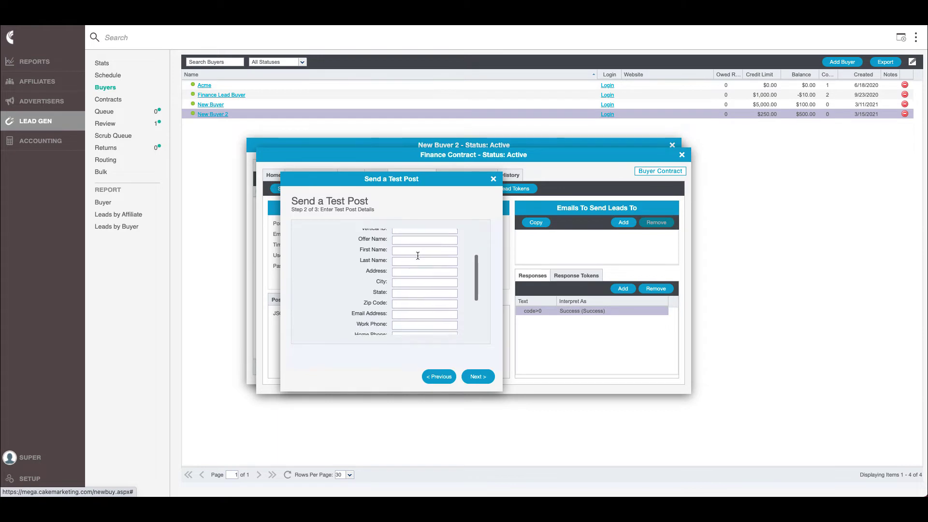
scroll(418, 256, "down", 3)
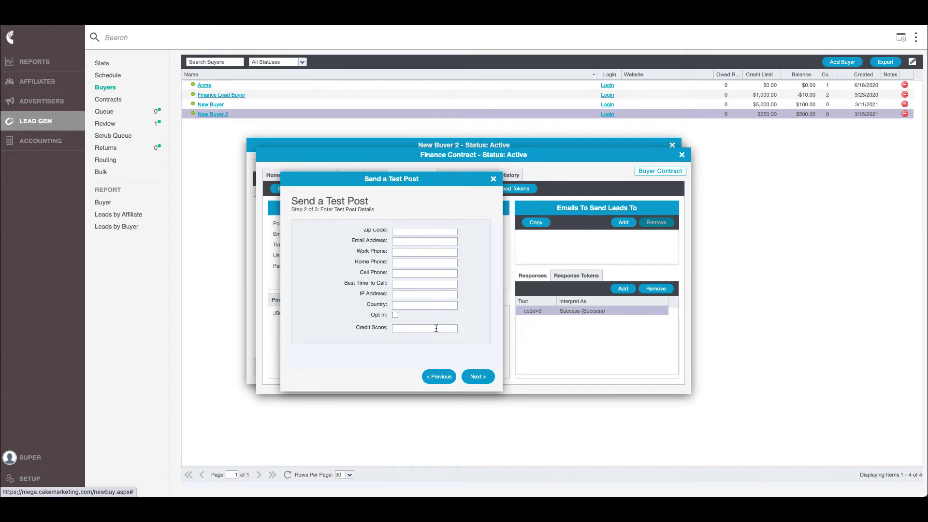
scroll(421, 330, "up", 10)
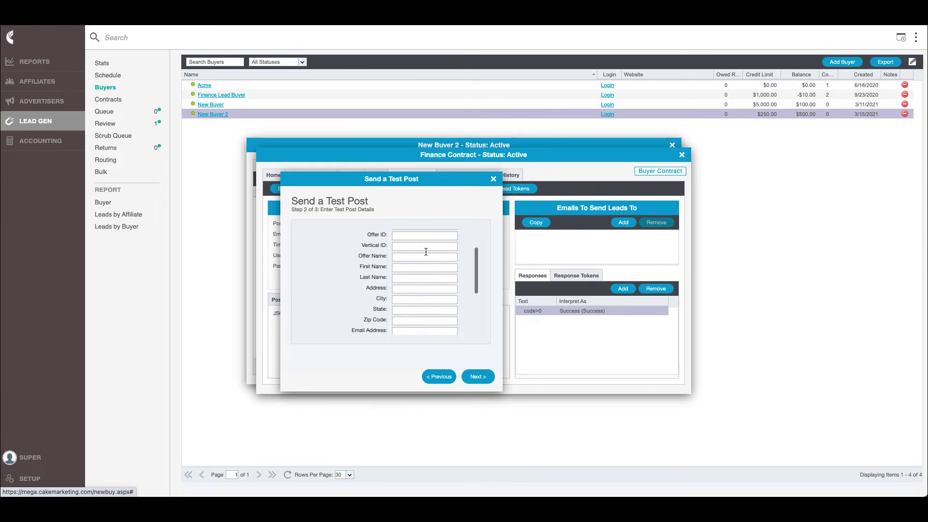
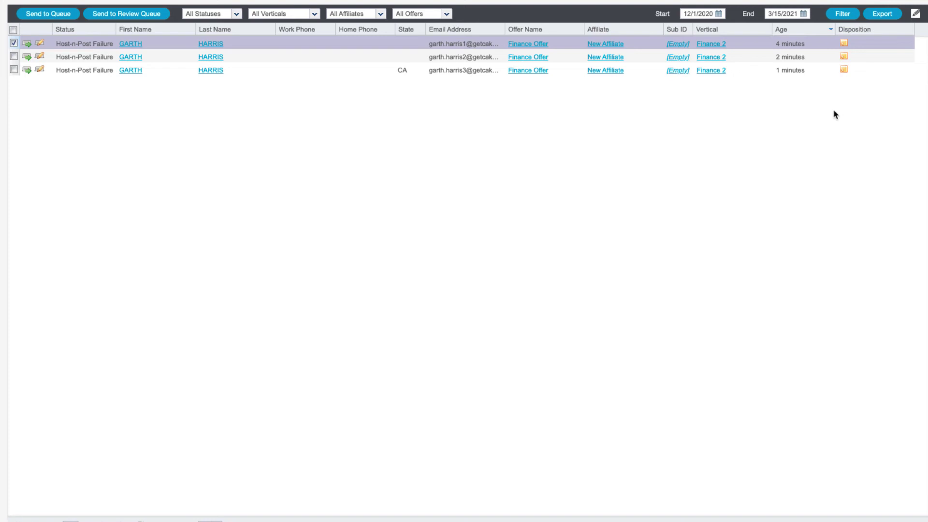
Check the disposition reasons of the Host-n-Post Failure leads from the Finance Offer
mouse_move(845, 72)
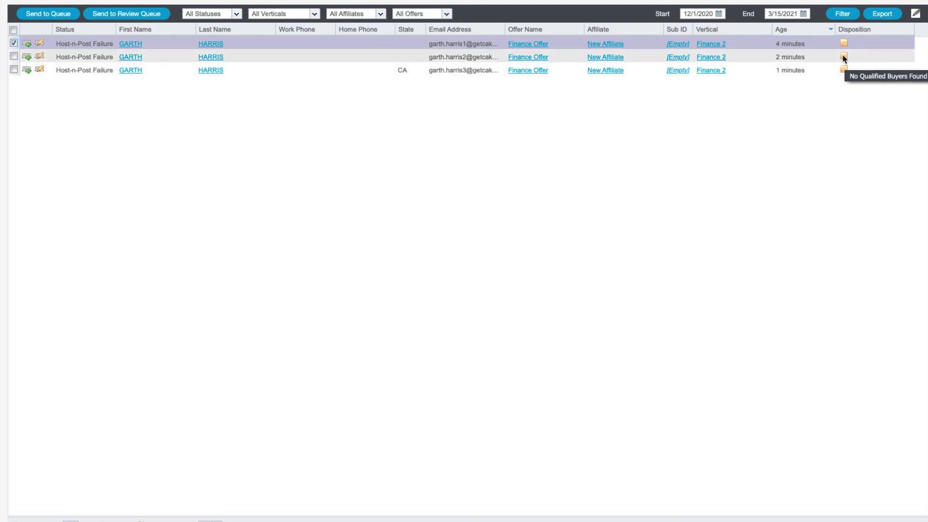
mouse_move(844, 45)
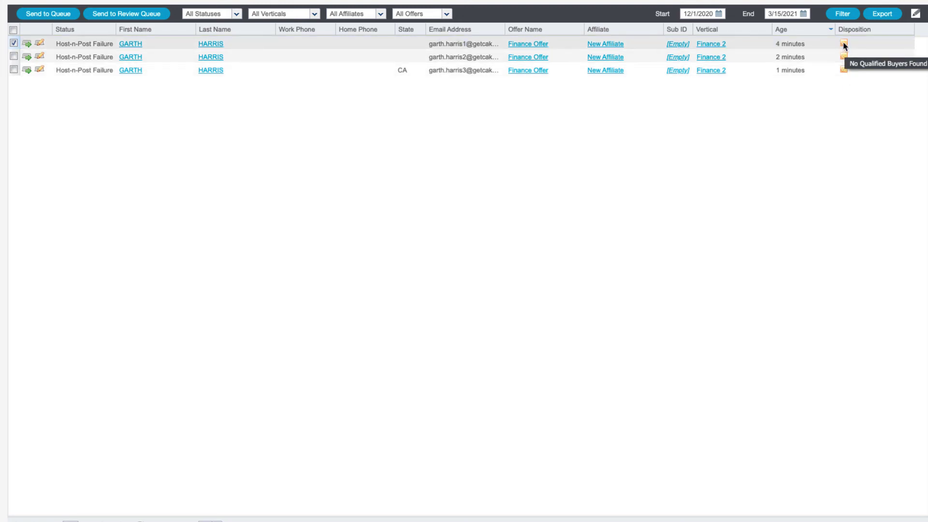
Examine the first Host-n-Post Failure lead's buyer dispositions, state field and Finance 2 credit score, and close the lead
left_click(844, 45)
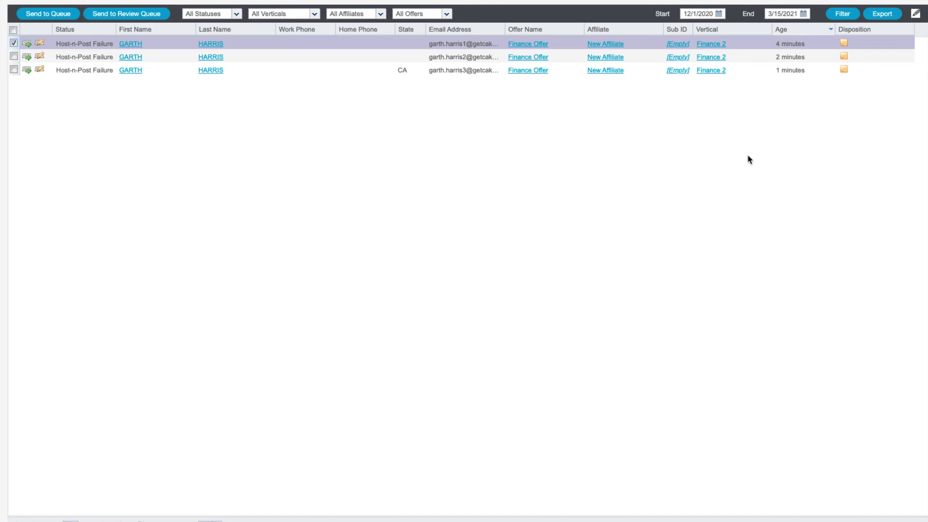
left_click(130, 44)
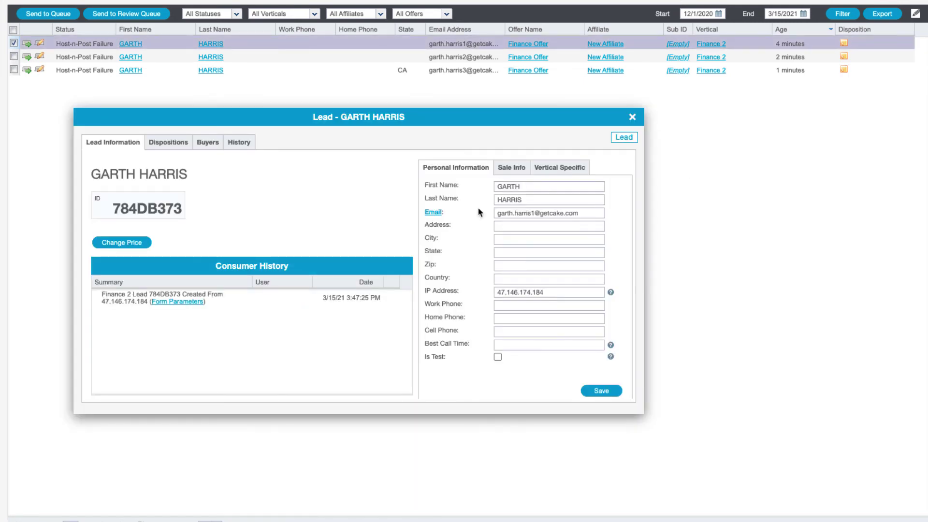
left_click(207, 144)
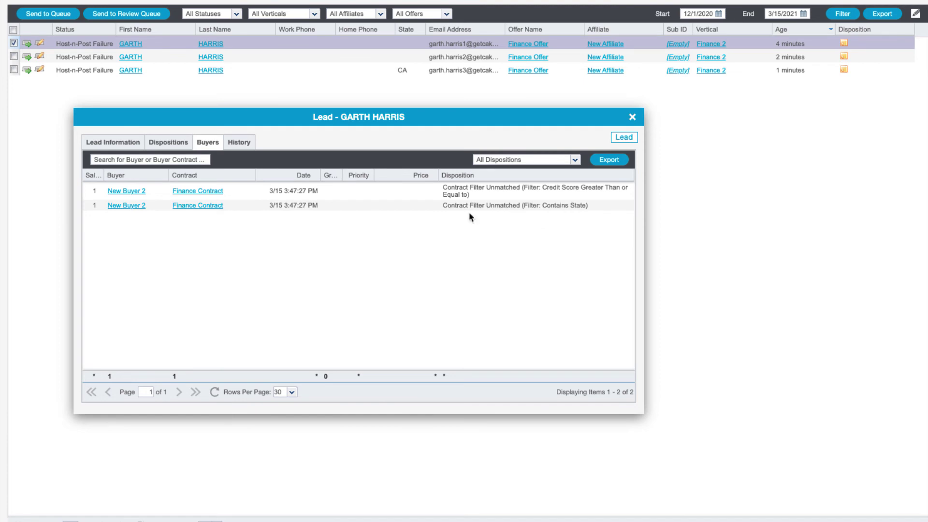
left_click(121, 143)
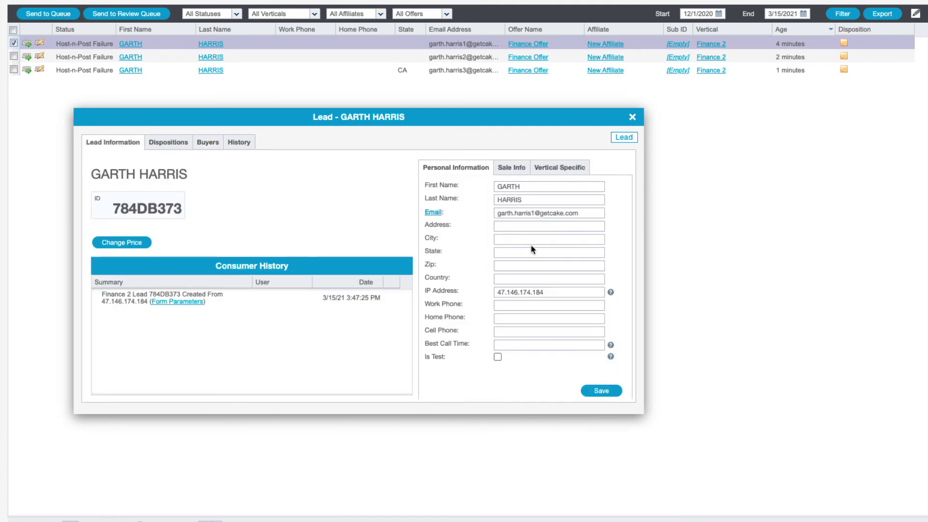
left_click(515, 250)
key("Escape")
left_click(552, 170)
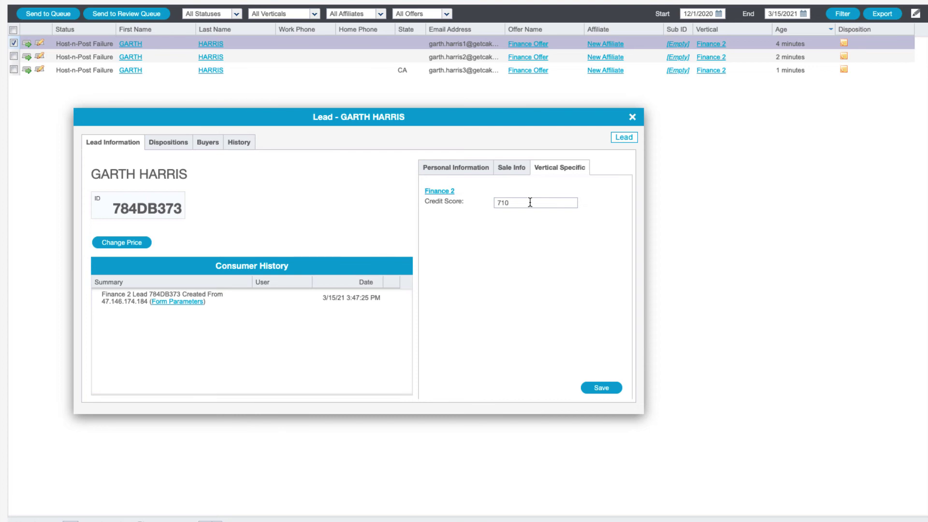
left_click(633, 117)
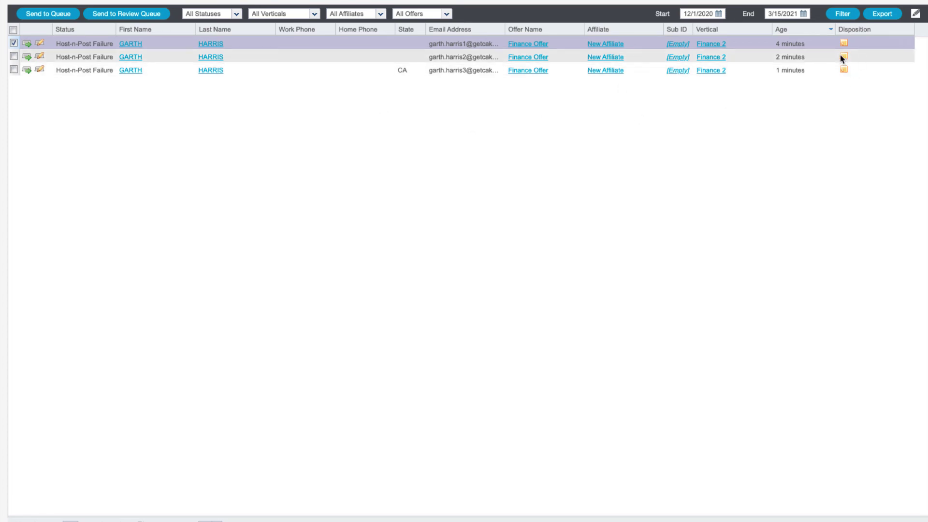
Check the disposition, personal information, credit score and buyer filter results of the second Host-n-Post Failure lead
mouse_move(844, 58)
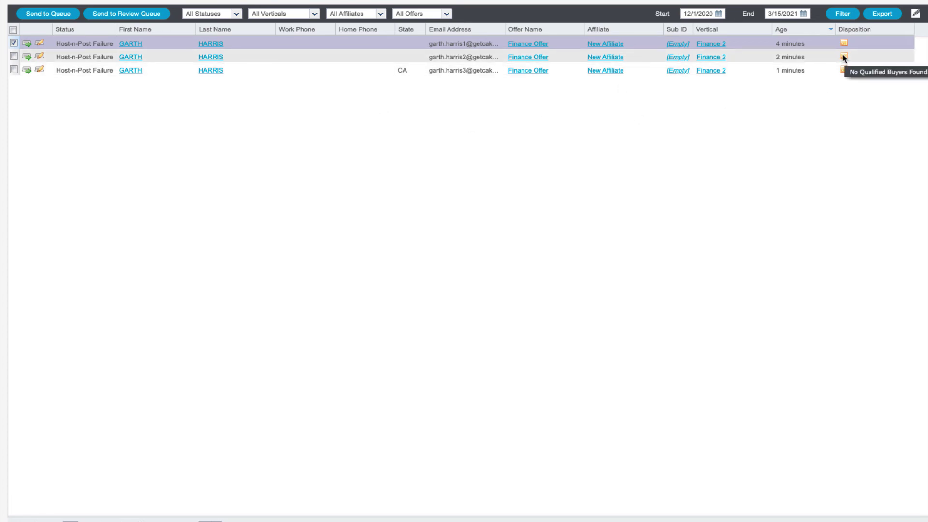
left_click(133, 58)
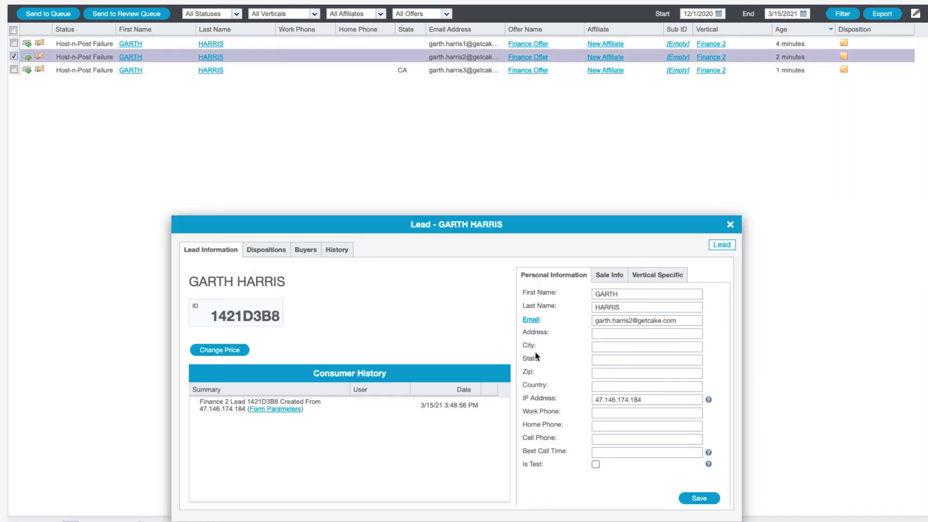
left_click(658, 274)
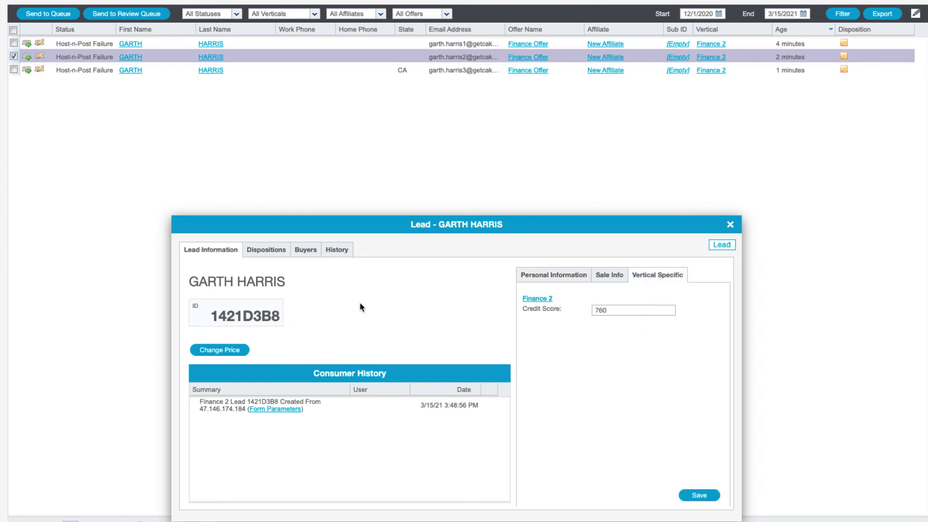
left_click(309, 251)
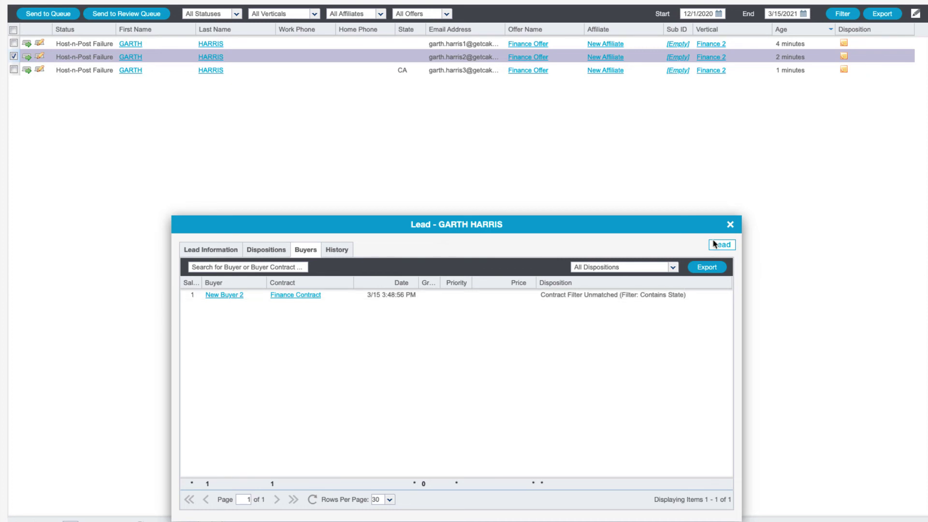
left_click(731, 225)
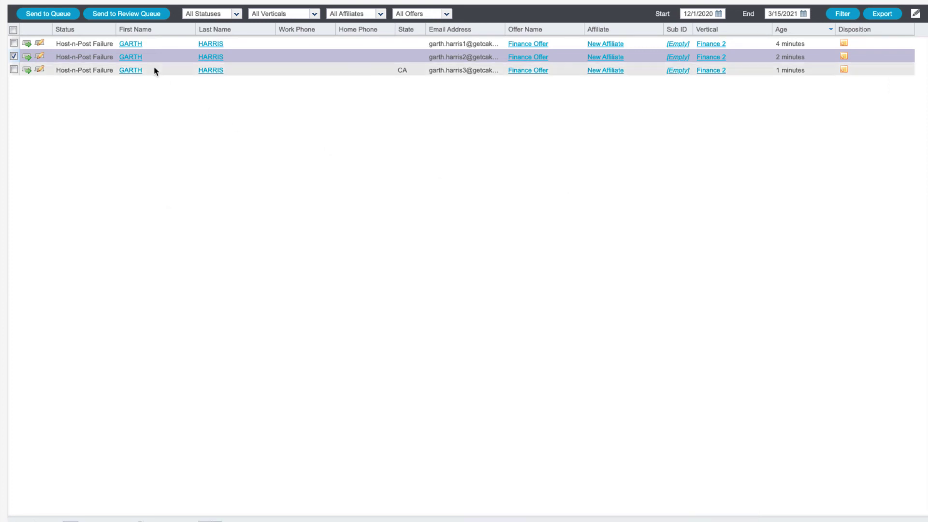
Review the state, credit score and buyer disposition of the third Host-n-Post Failure lead
left_click(125, 71)
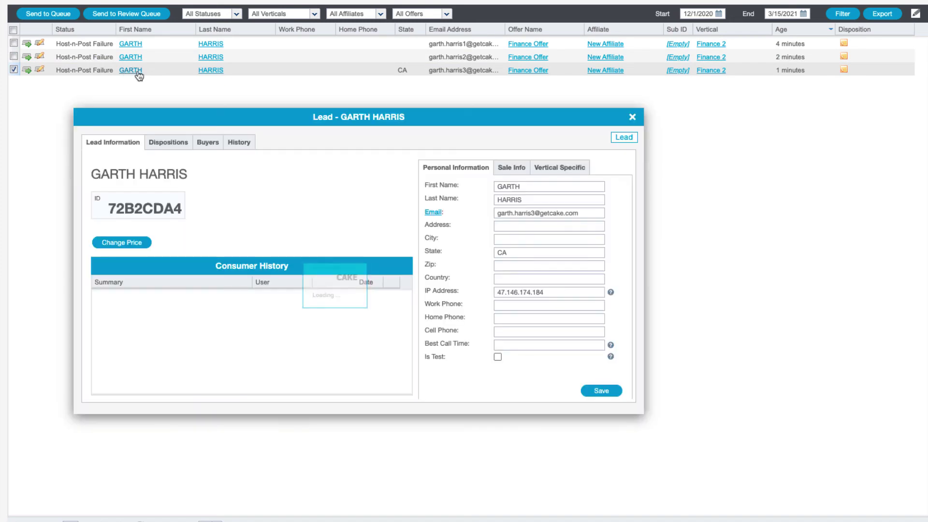
left_click(521, 252)
left_click_drag(508, 252, 468, 250)
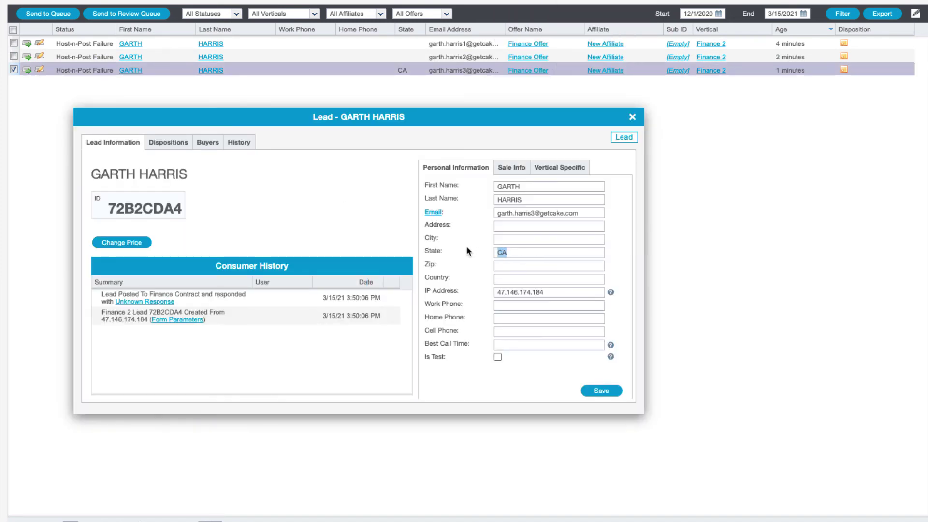
left_click(560, 167)
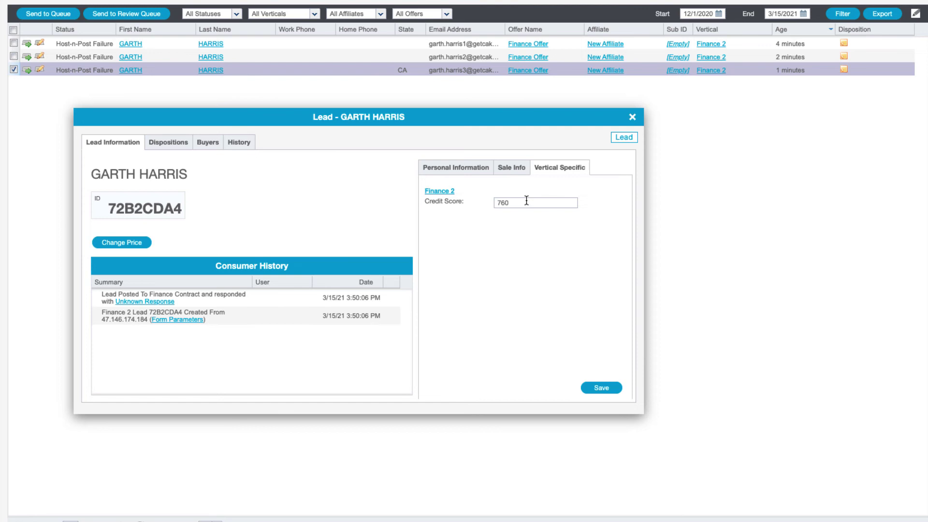
left_click(206, 145)
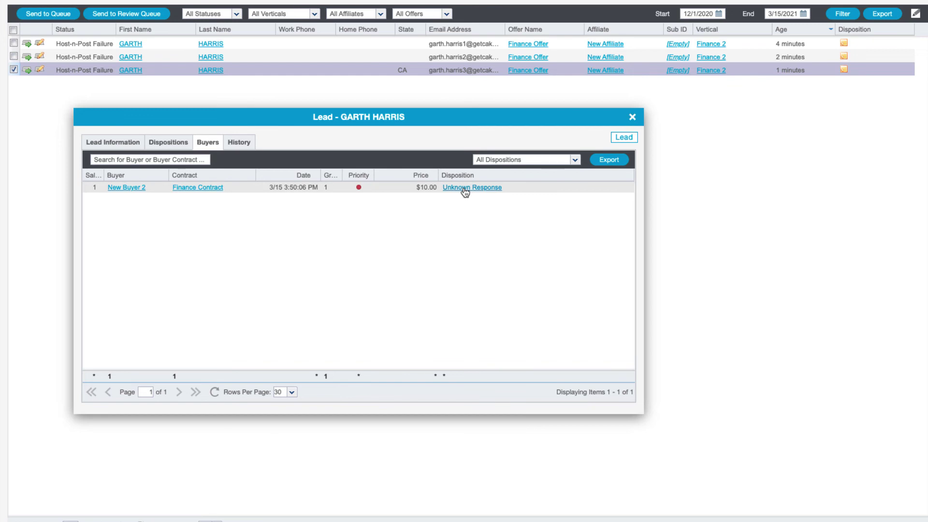
Open the Finance Contract from the lead's buyer list, inspect its delivery method's post fields and responses, and close both windows
left_click(190, 188)
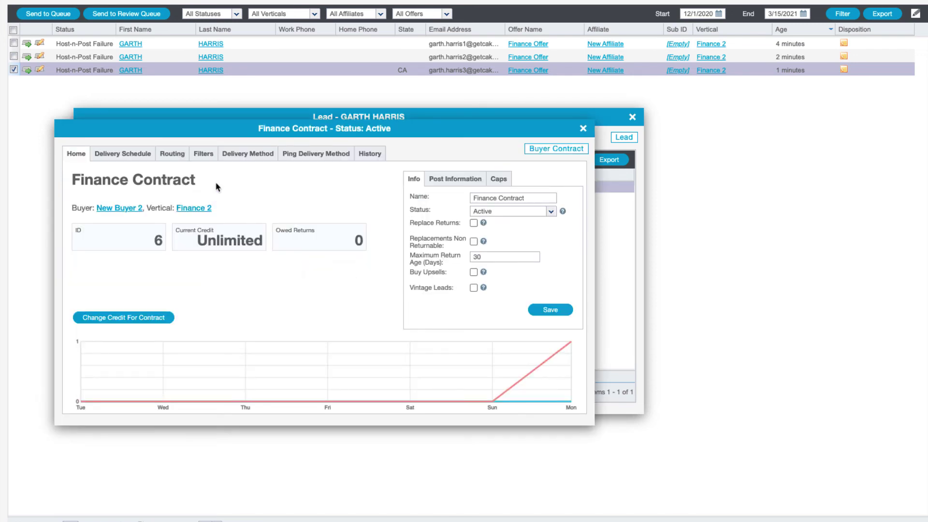
left_click(236, 160)
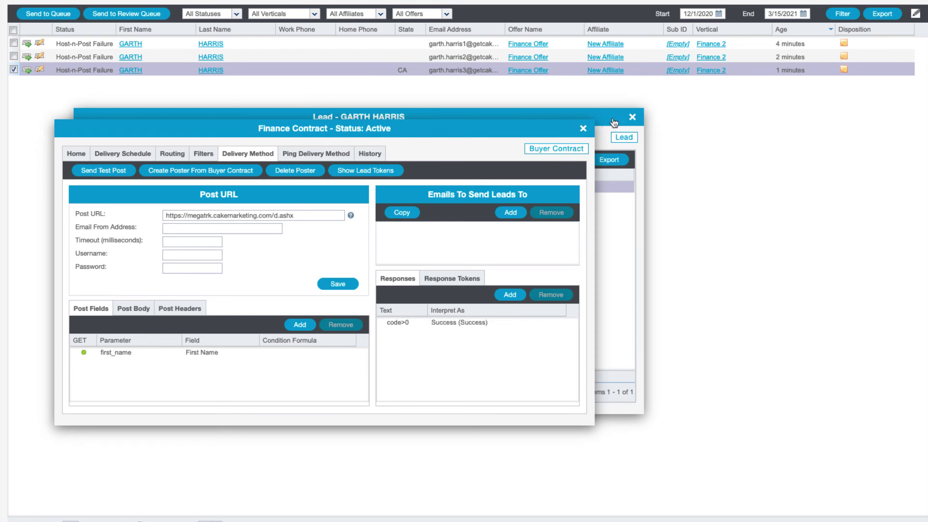
left_click(580, 127)
left_click(632, 117)
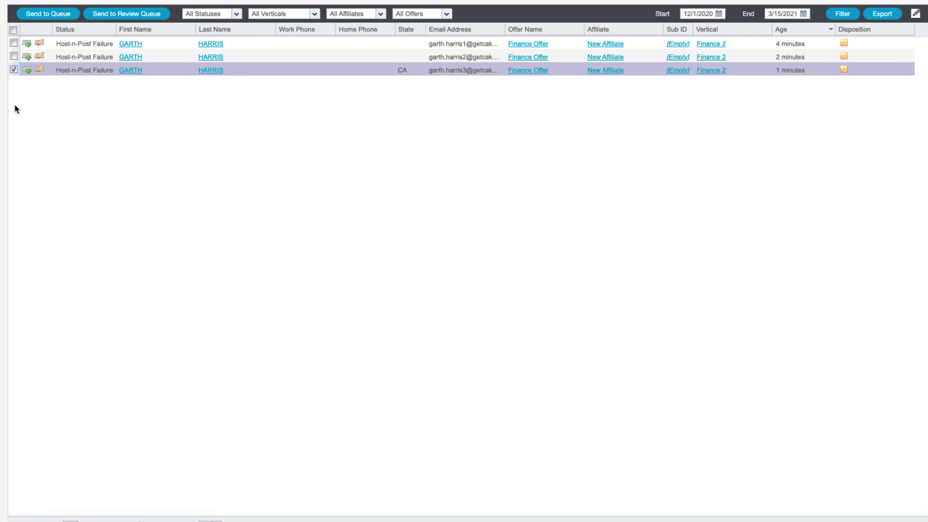
left_click(14, 69)
left_click(13, 56)
left_click(14, 43)
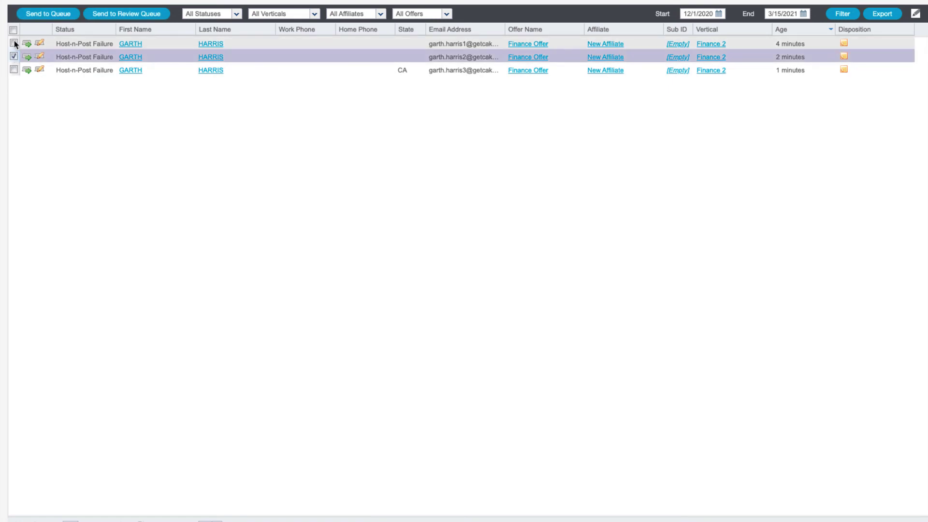
left_click(14, 70)
left_click(13, 30)
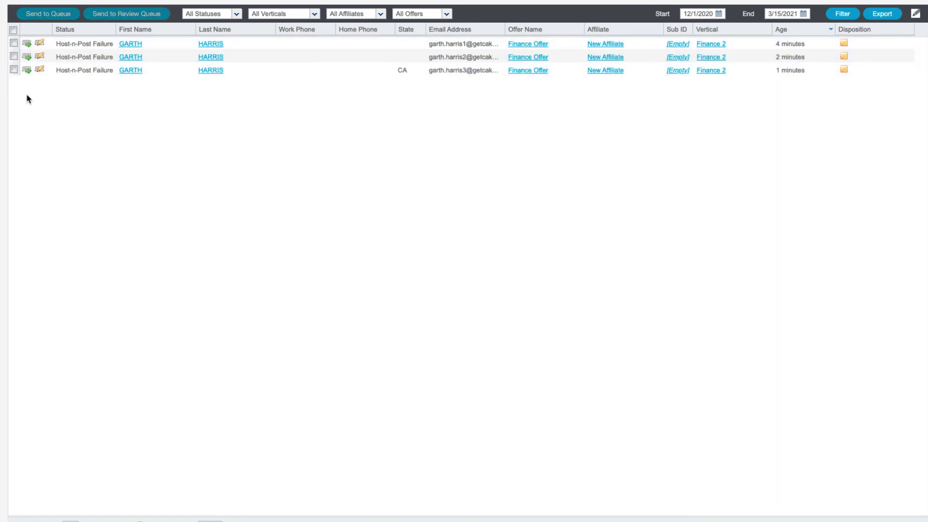
Send the scrubbed lead with state CA back to the Queue
left_click(14, 69)
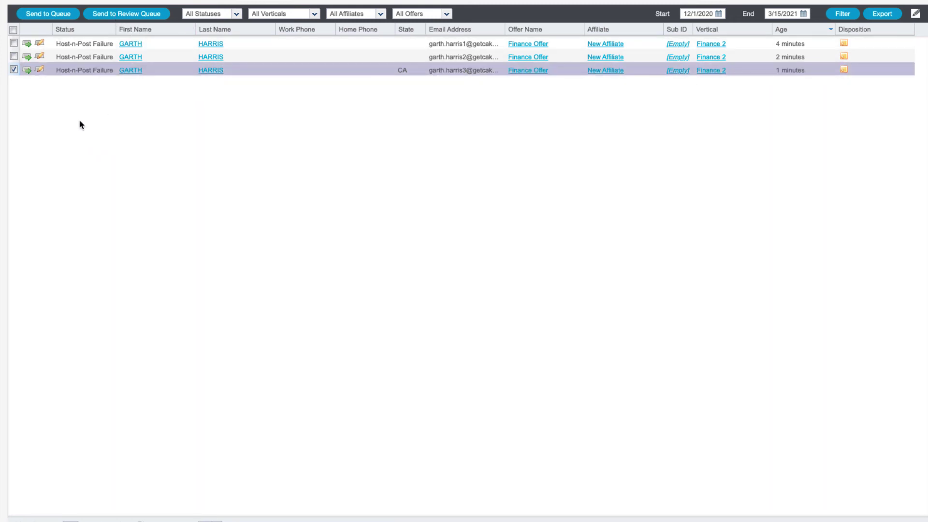
left_click(55, 19)
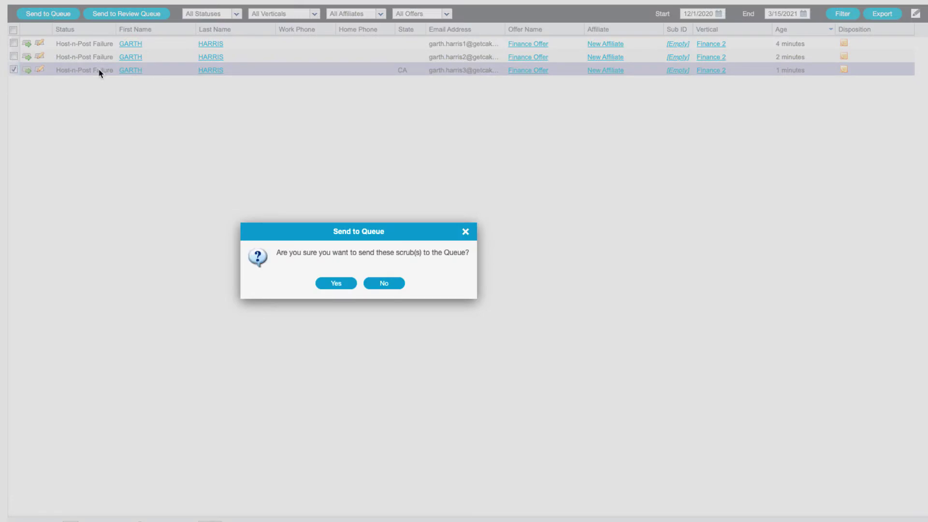
left_click(336, 284)
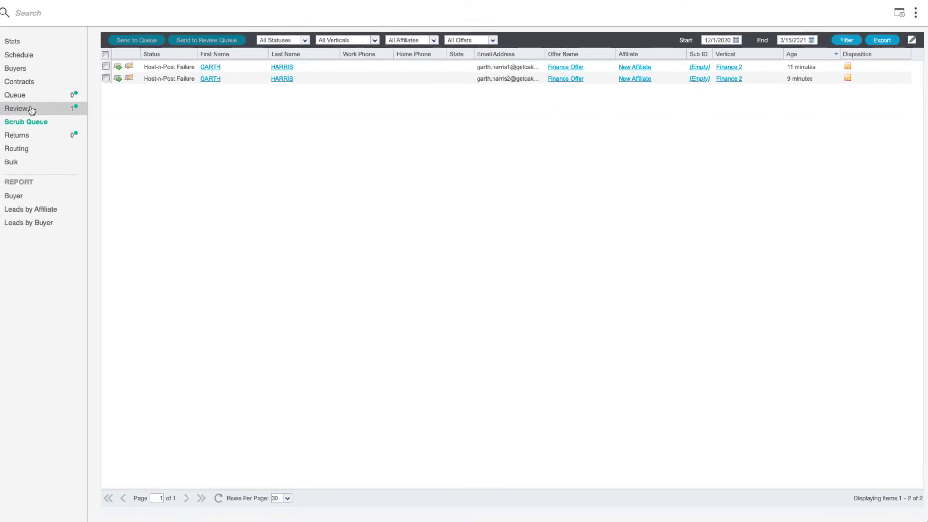
Look for the resent lead in the Review list, the refreshed Queue and the Scrub Queue
left_click(31, 110)
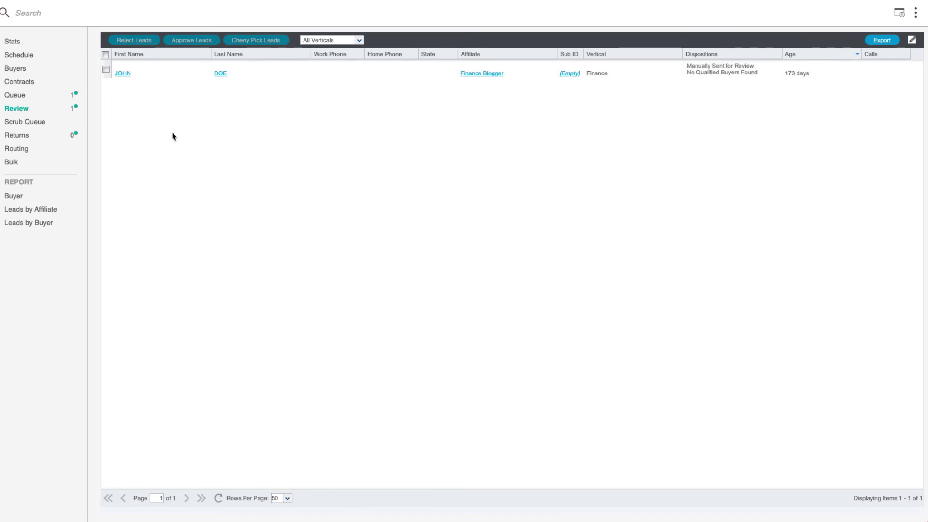
left_click(41, 97)
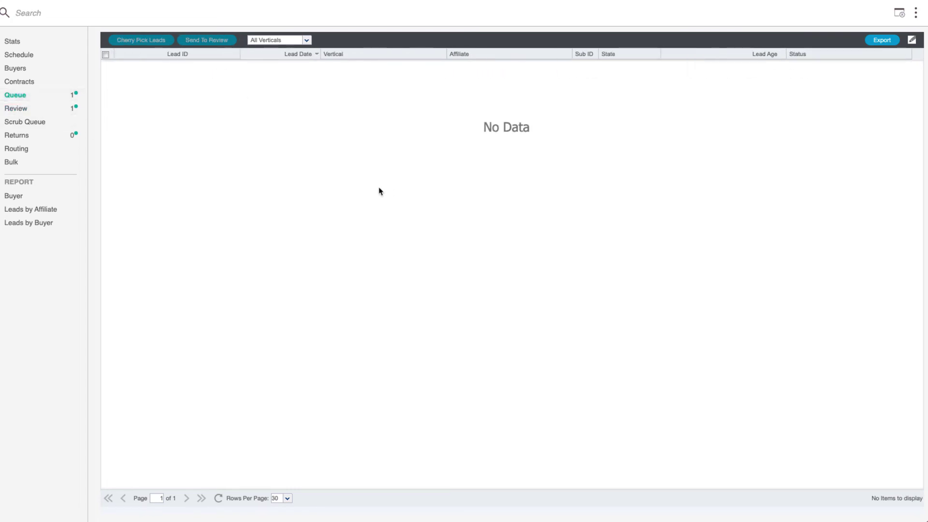
left_click(219, 498)
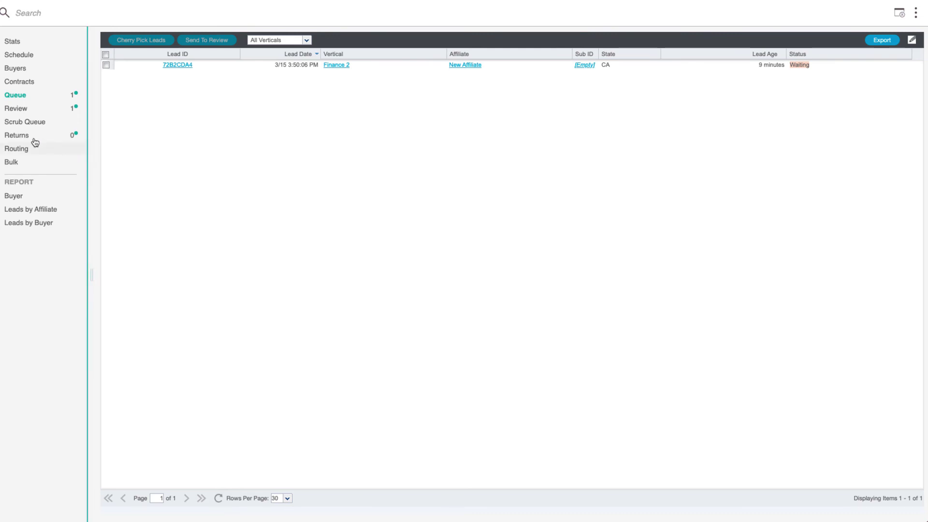
left_click(29, 122)
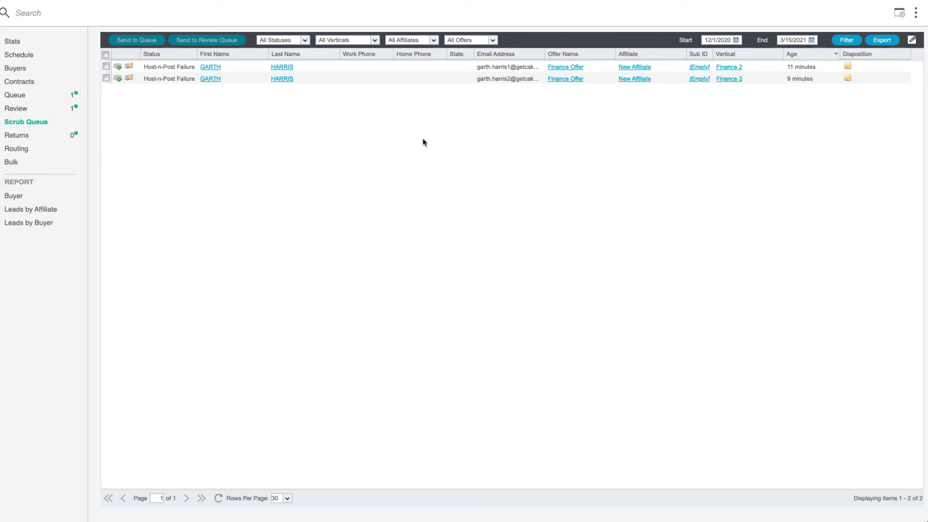
left_click(29, 96)
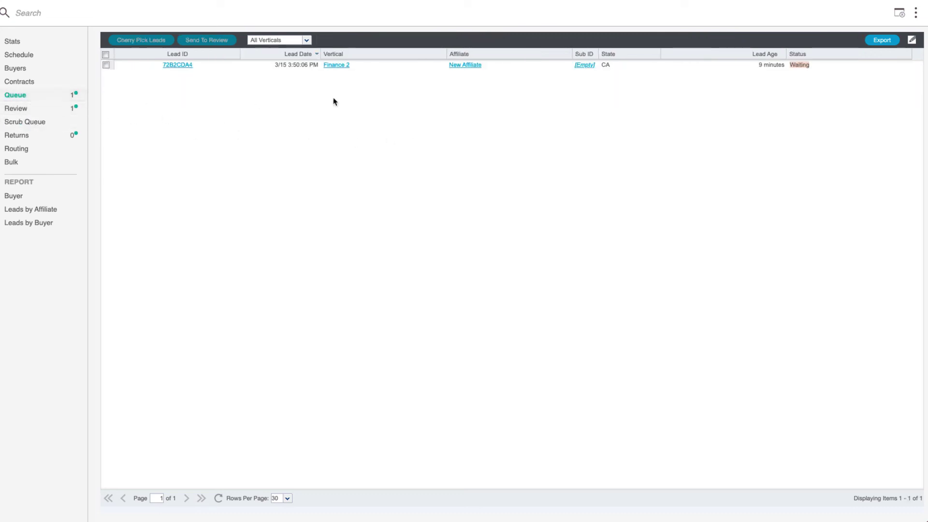
Open the waiting lead in the Queue, check its buyer dispositions and close it
left_click(179, 66)
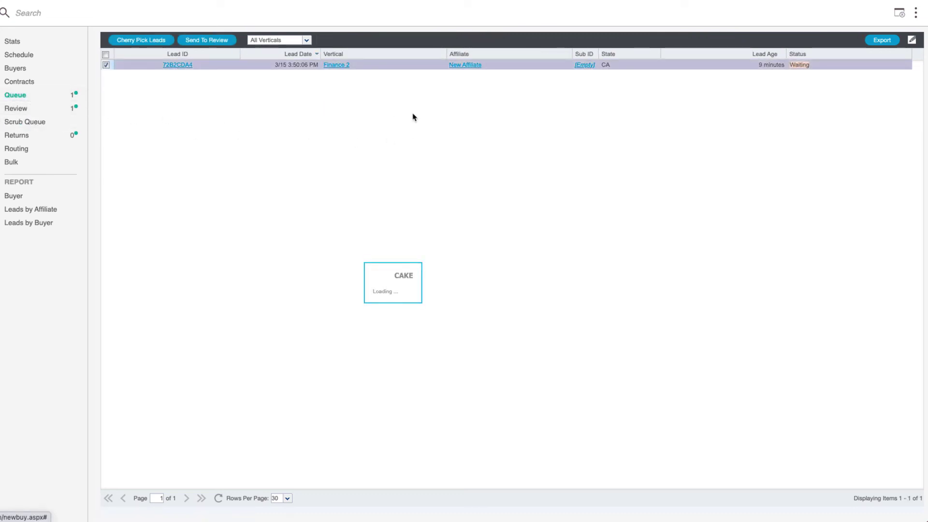
left_click(279, 156)
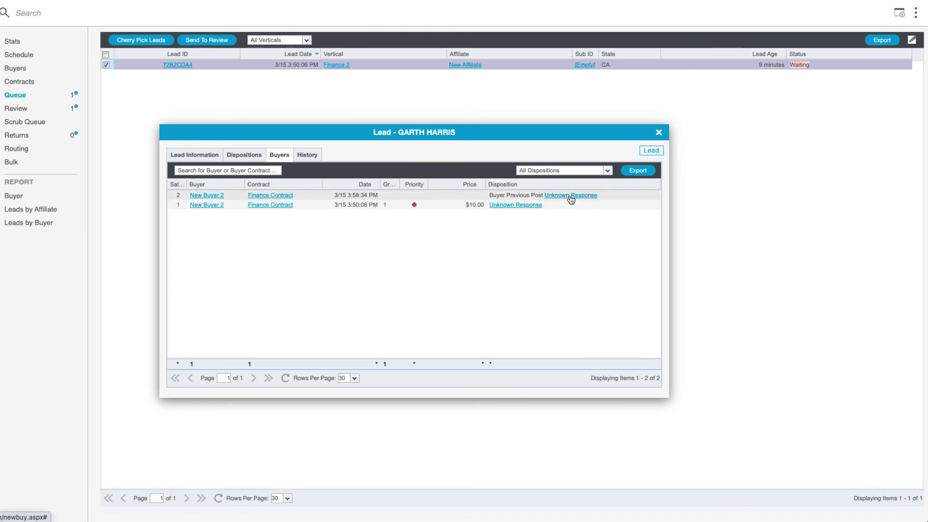
left_click(658, 132)
Refresh the buyer contract schedule and review the errors post report for New Buyer 2's Finance Contract
left_click(24, 55)
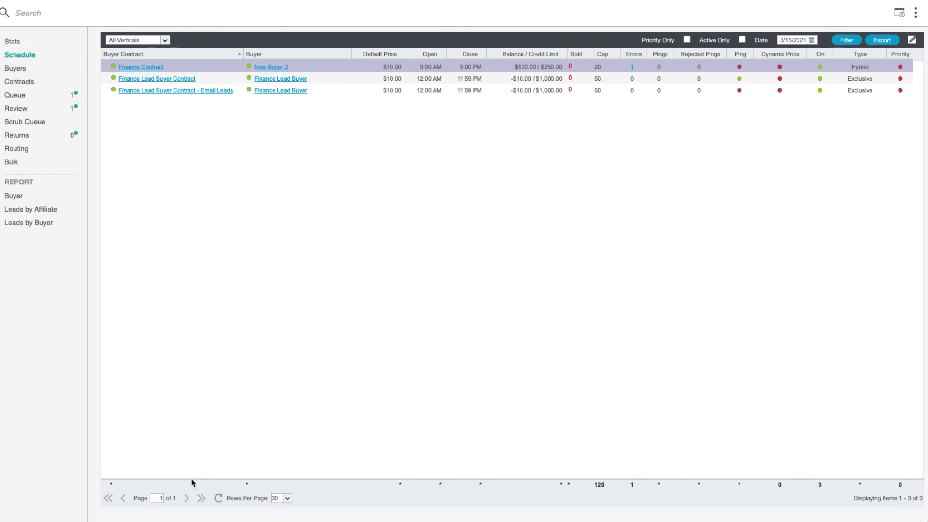
left_click(218, 499)
left_click(632, 67)
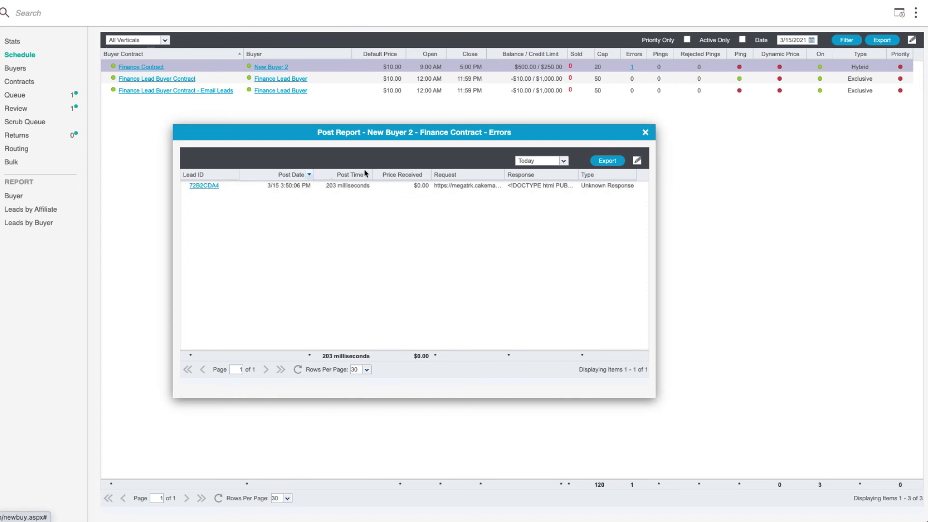
left_click(645, 133)
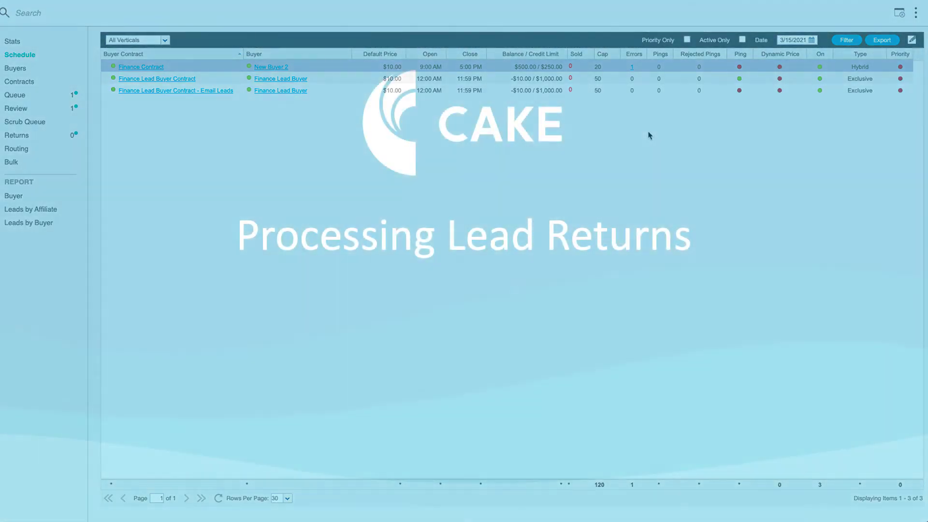
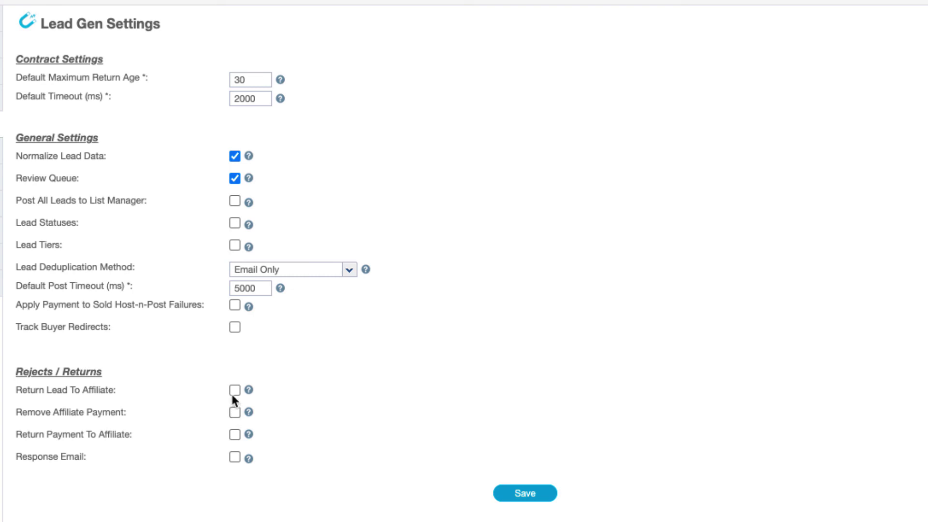
Toggle the Return Payment To Affiliate and Return Lead To Affiliate options under Rejects / Returns in the Lead Gen Settings
left_click(235, 434)
left_click(234, 391)
left_click(234, 434)
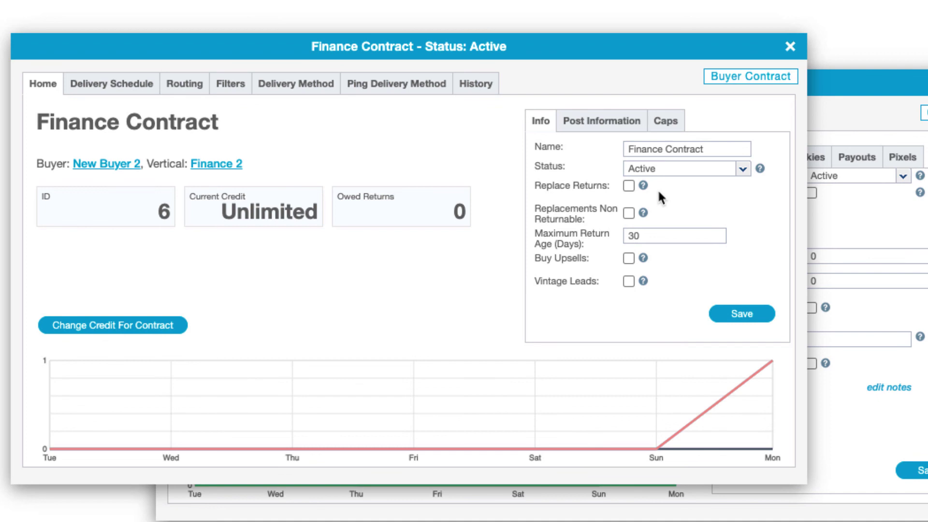
Review the return options in the Finance Contract and the Disable Returns option in the Finance Offer campaign, closing both without saving
mouse_move(644, 187)
mouse_move(643, 214)
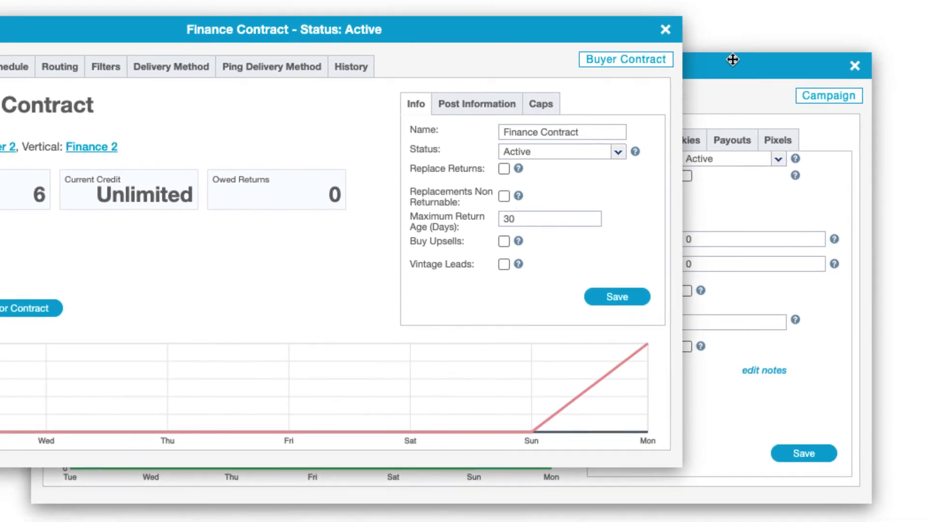
left_click(733, 59)
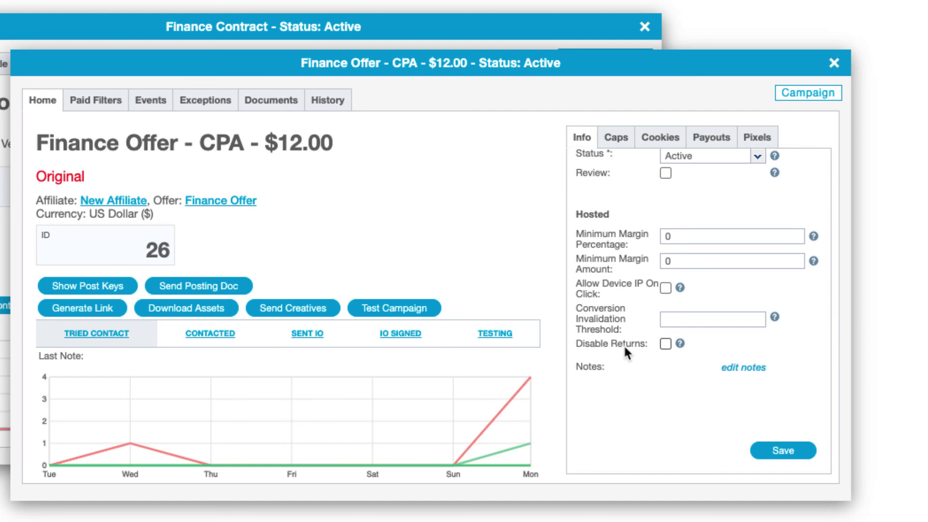
left_click(665, 343)
left_click(835, 63)
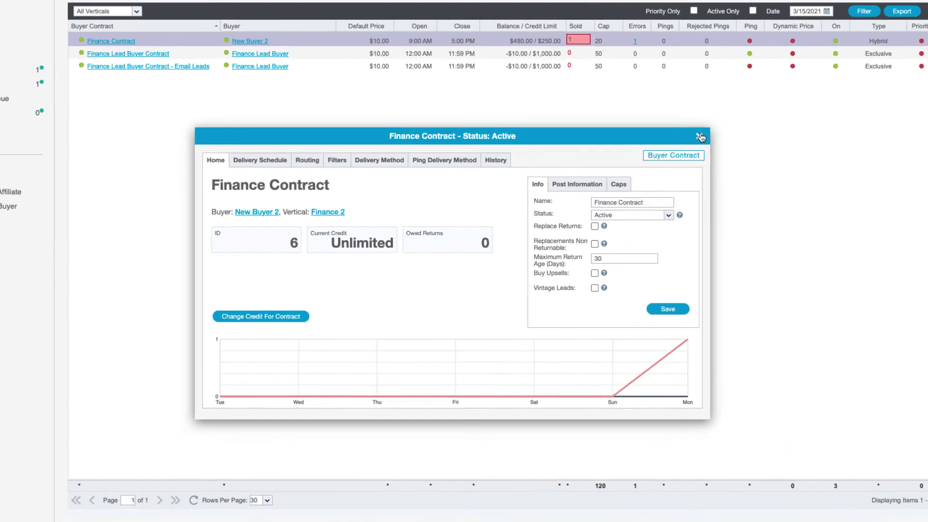
left_click(645, 26)
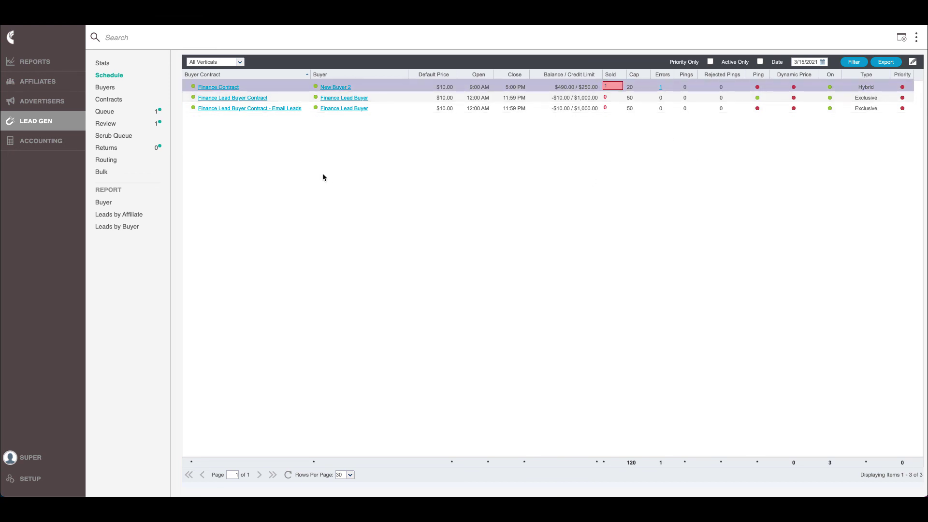
Log in to the buyer portal as New Buyer 2 from the buyer's record and open its Lead Report
left_click(335, 87)
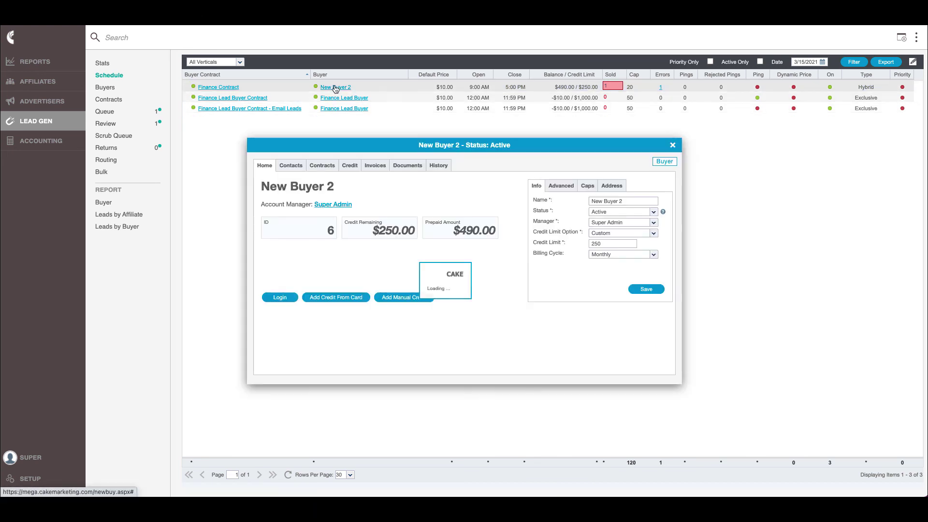
left_click(279, 298)
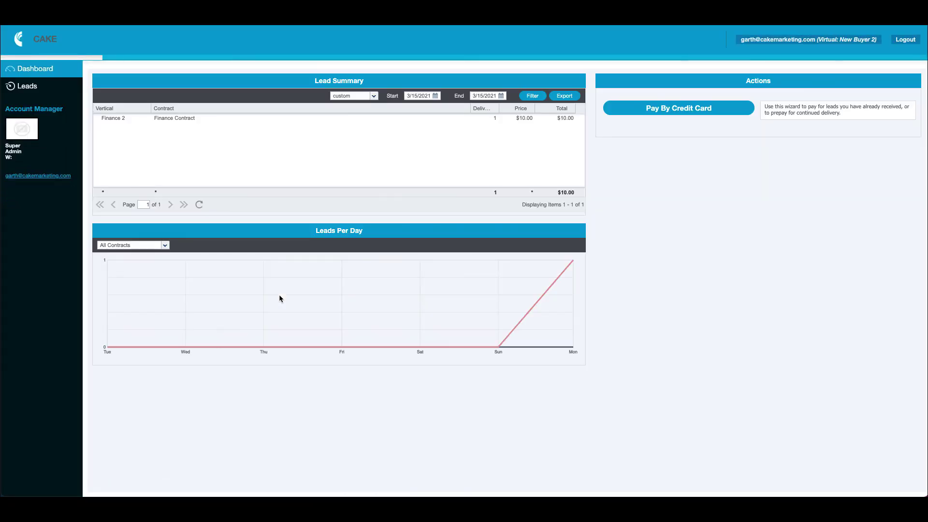
left_click(58, 91)
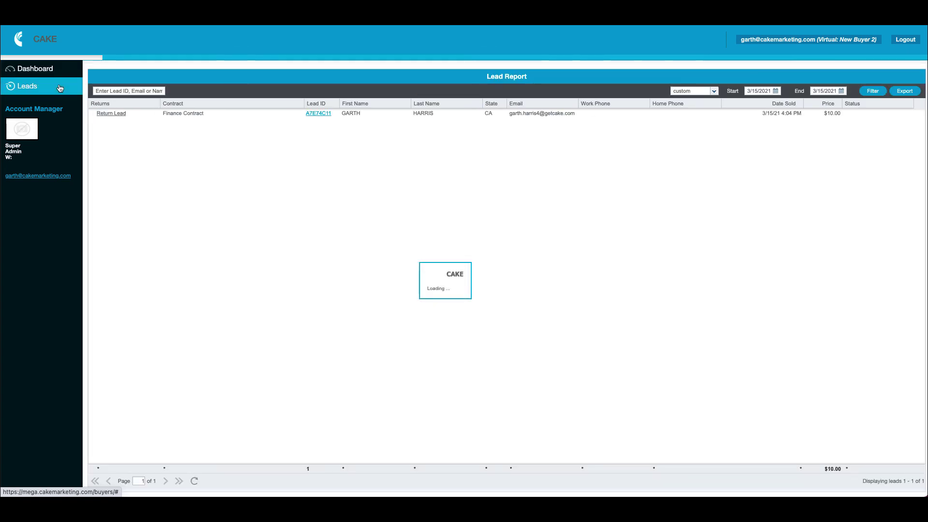
Examine the sold Finance Contract lead's personal and vertical-specific information, then close its details
left_click(319, 114)
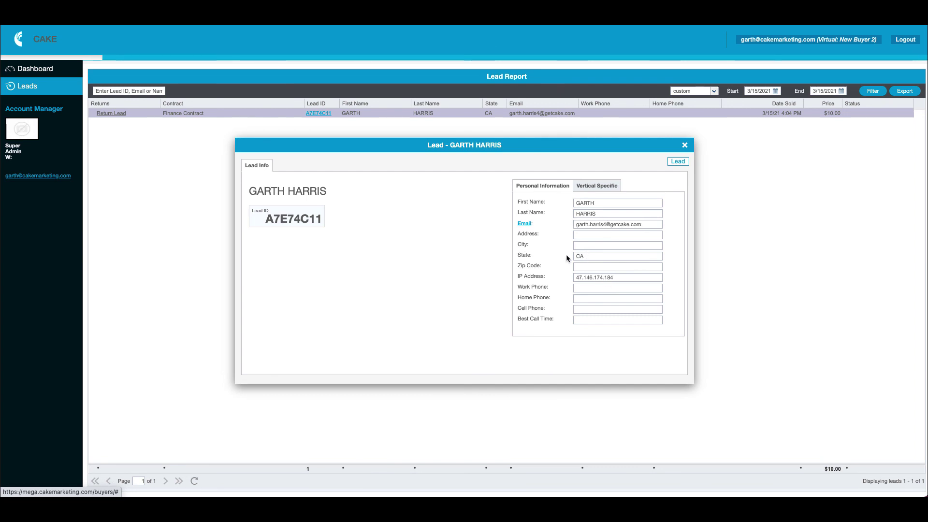
left_click(594, 187)
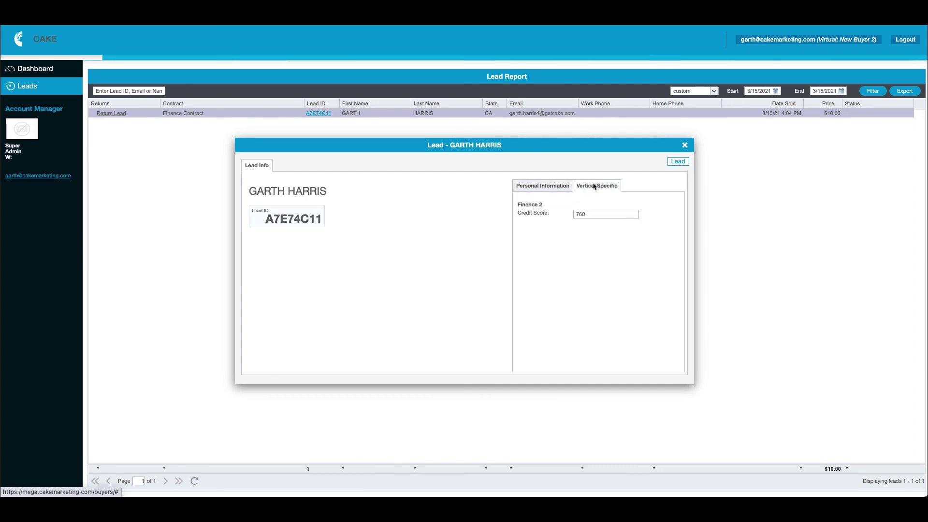
left_click(559, 186)
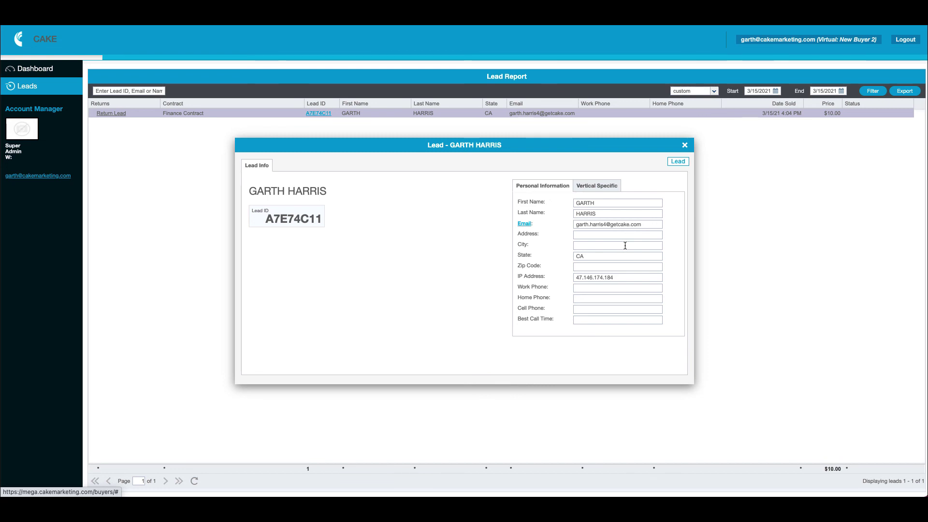
left_click(684, 146)
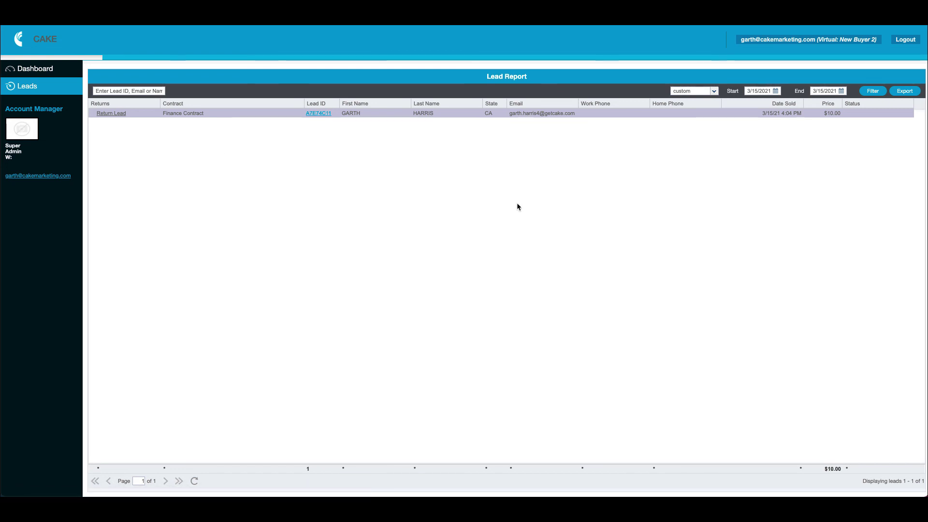
Return the Finance Contract lead with the reject reason Not Interested in Product
left_click(110, 115)
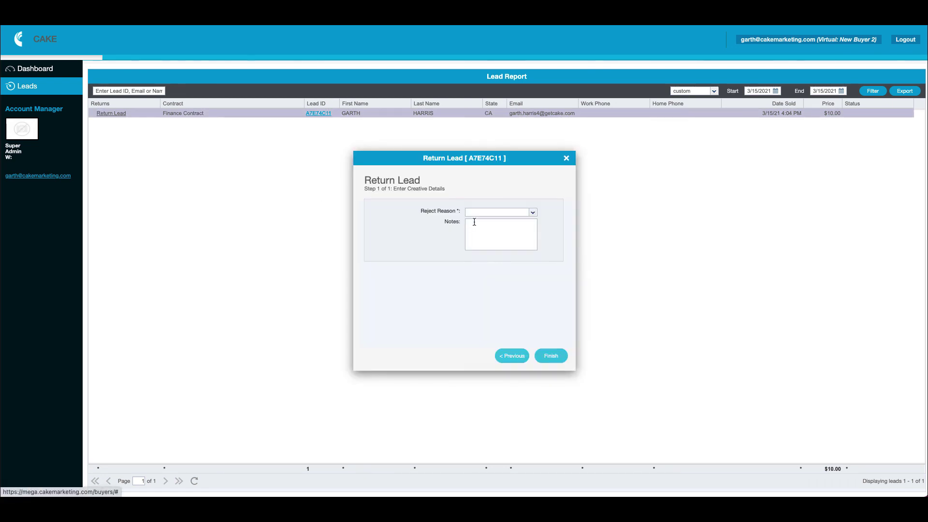
left_click(530, 213)
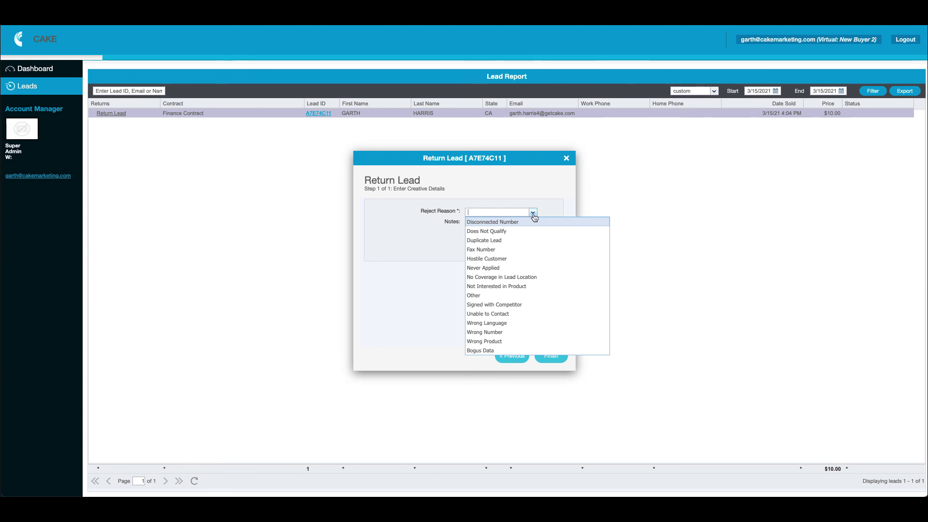
left_click(555, 288)
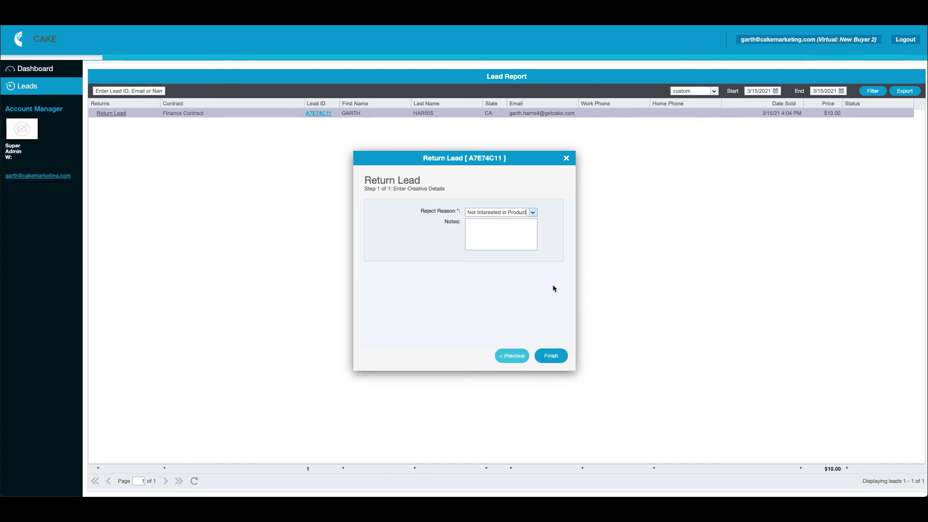
left_click(551, 355)
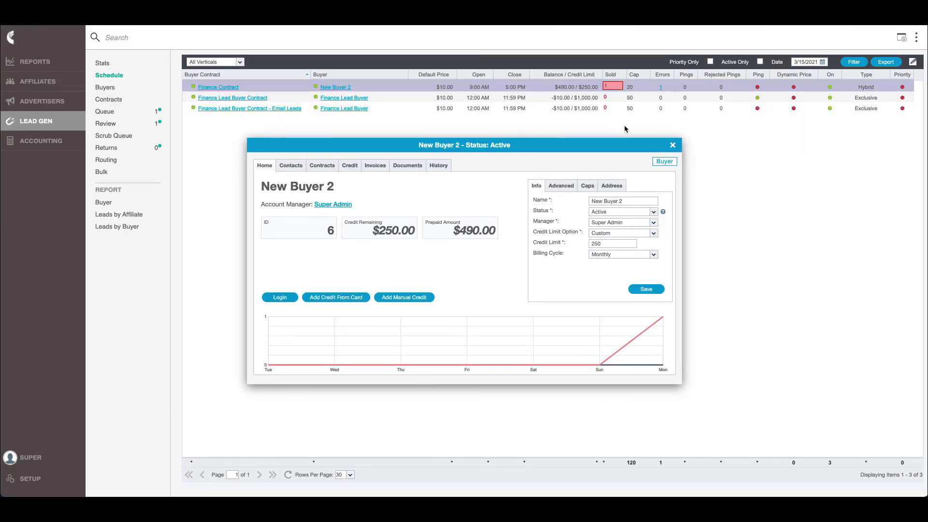
Close New Buyer 2's record in the admin view and refresh the Lead Gen Returns list
left_click(674, 146)
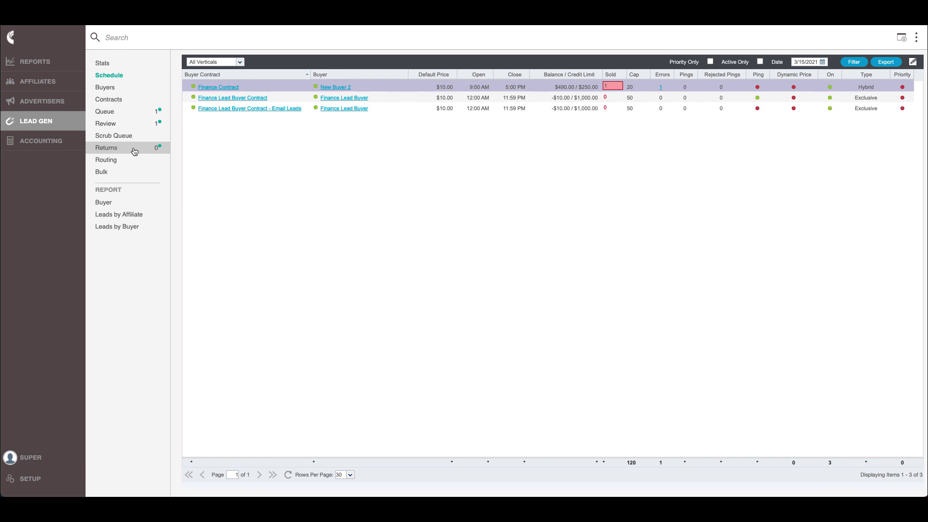
left_click(136, 151)
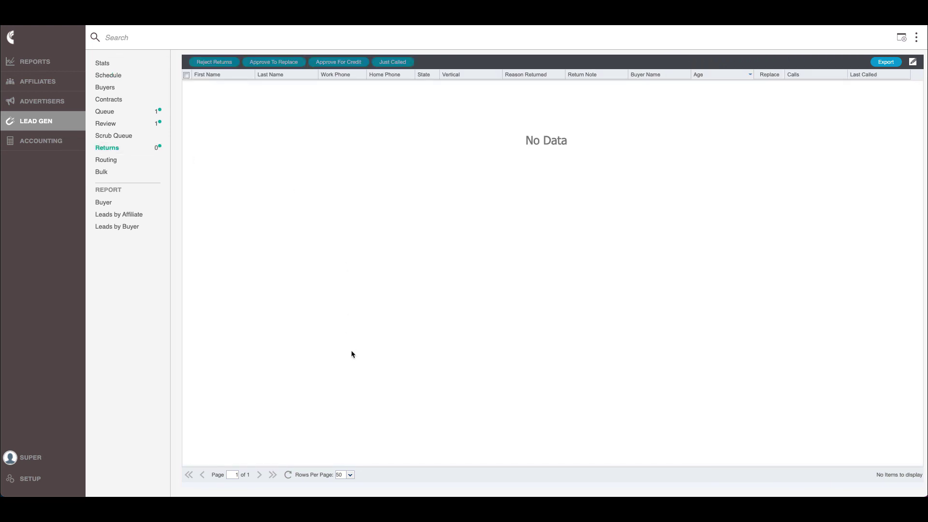
left_click(288, 476)
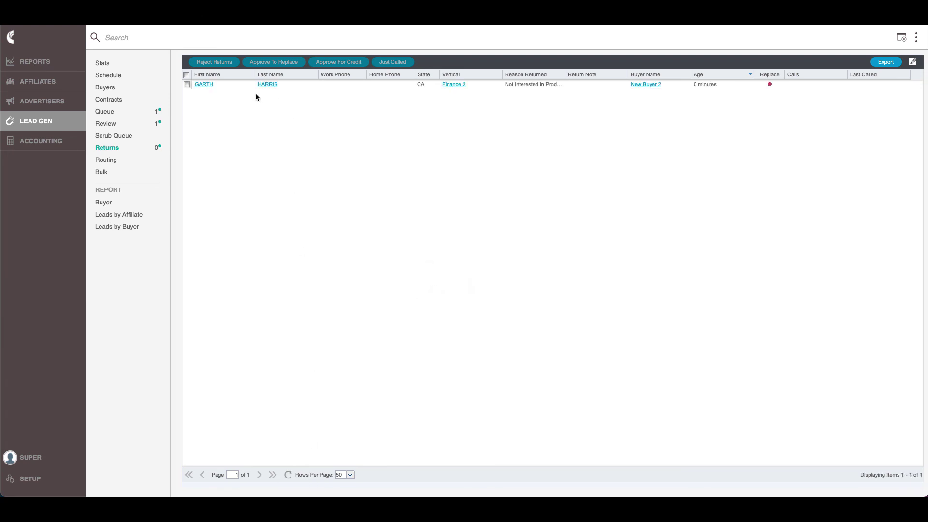
Select New Buyer 2's returned lead, widen the Reason Returned column and approve the return for credit
left_click(239, 85)
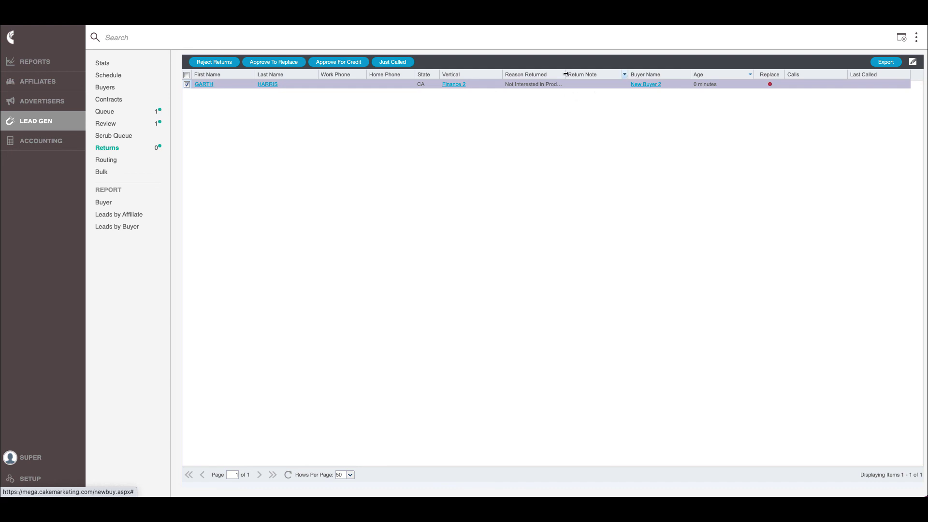
left_click_drag(565, 75, 615, 76)
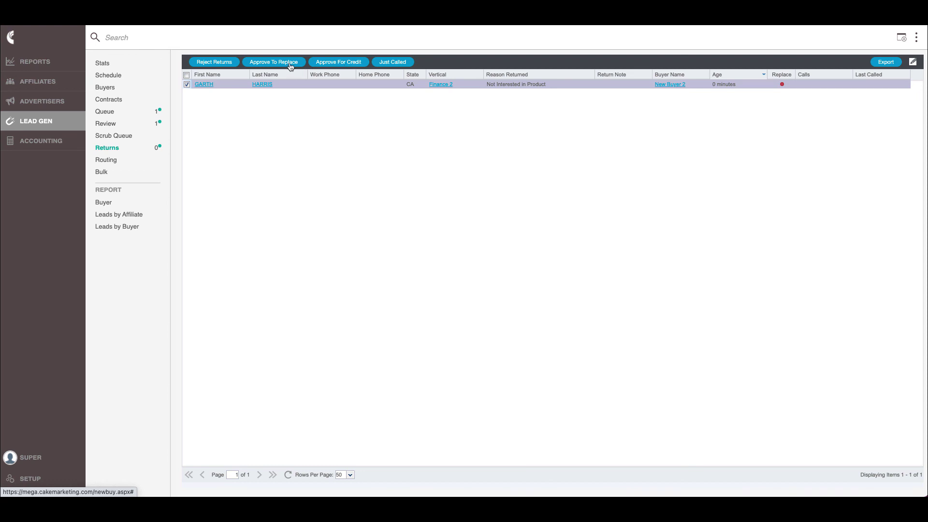
left_click(340, 66)
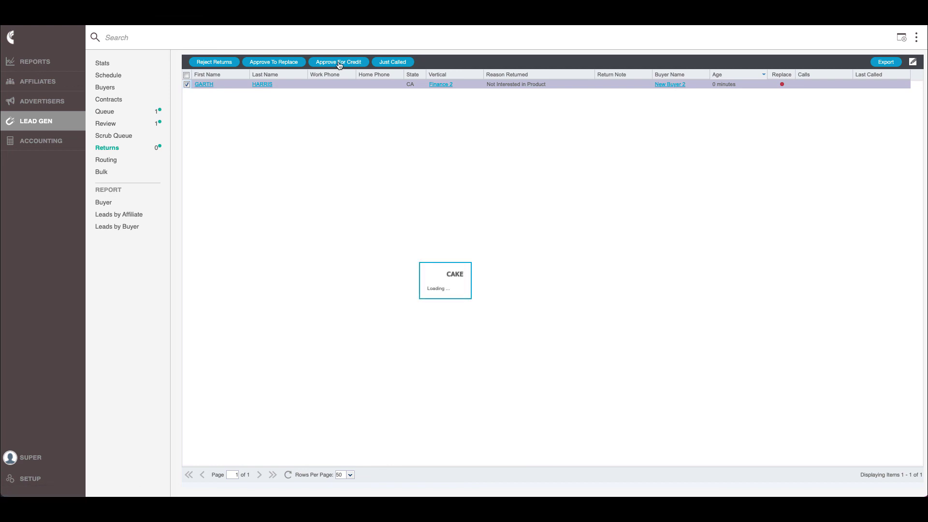